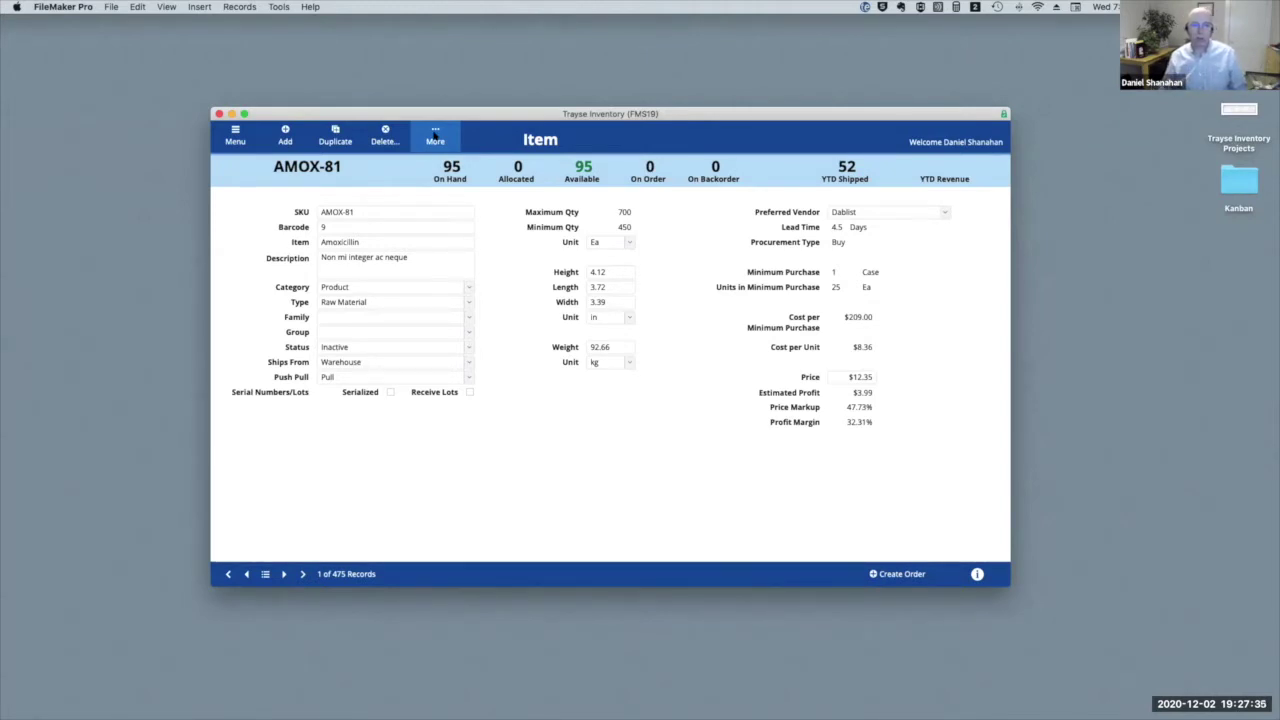
Step: Review the substitute items defined for AMOX-81
left_click(434, 134)
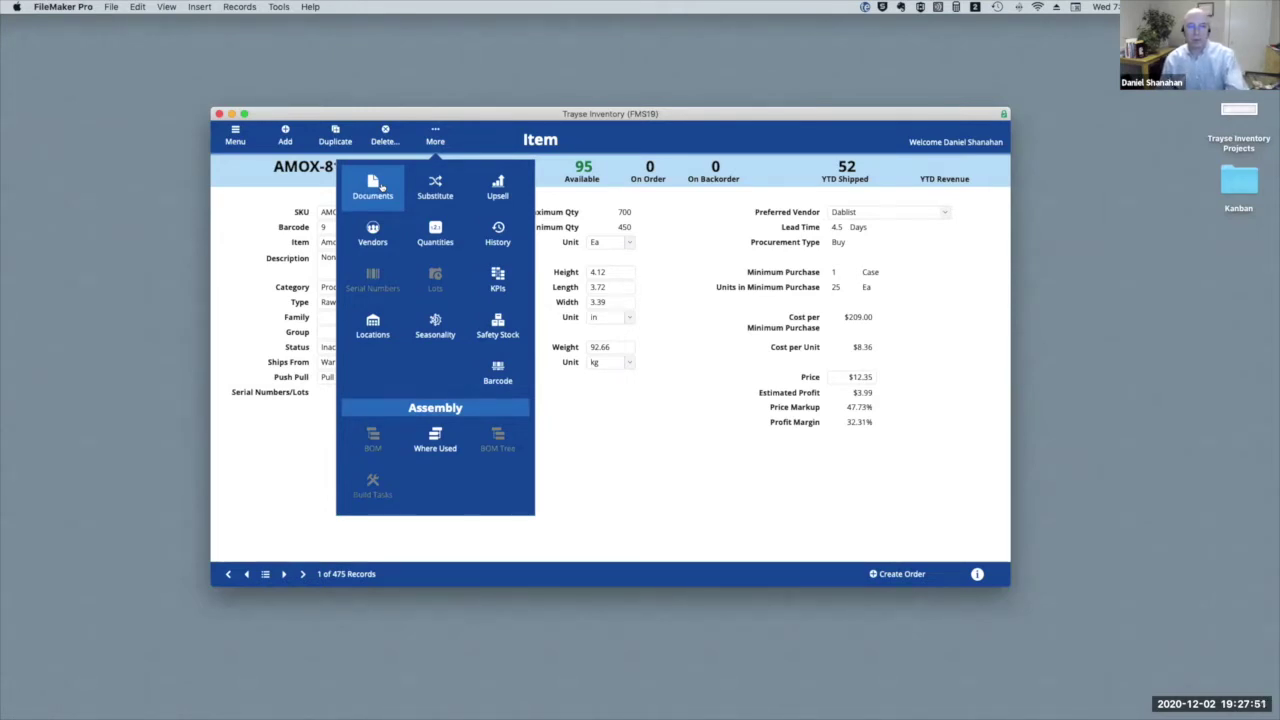
left_click(434, 189)
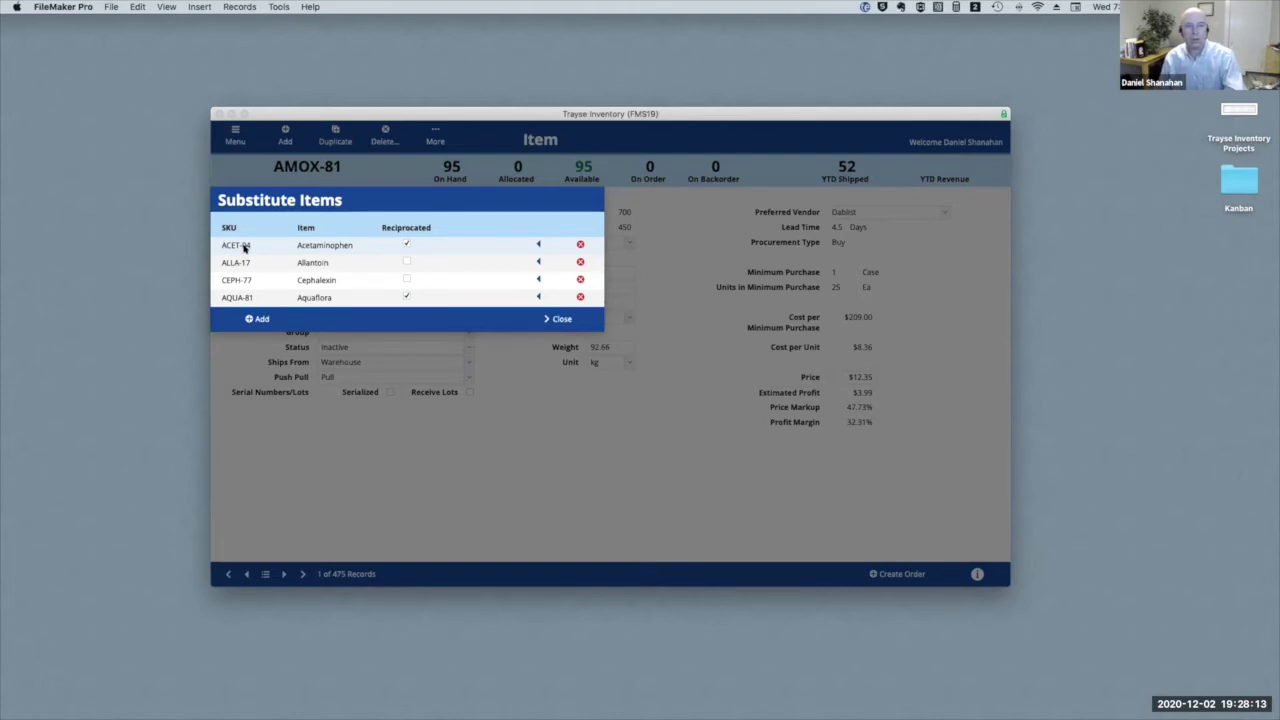
left_click(558, 319)
Step: Review the vendors' minimum purchase quantities for AMOX-81, and set the item's preferred vendor to Bubblebox
left_click(442, 134)
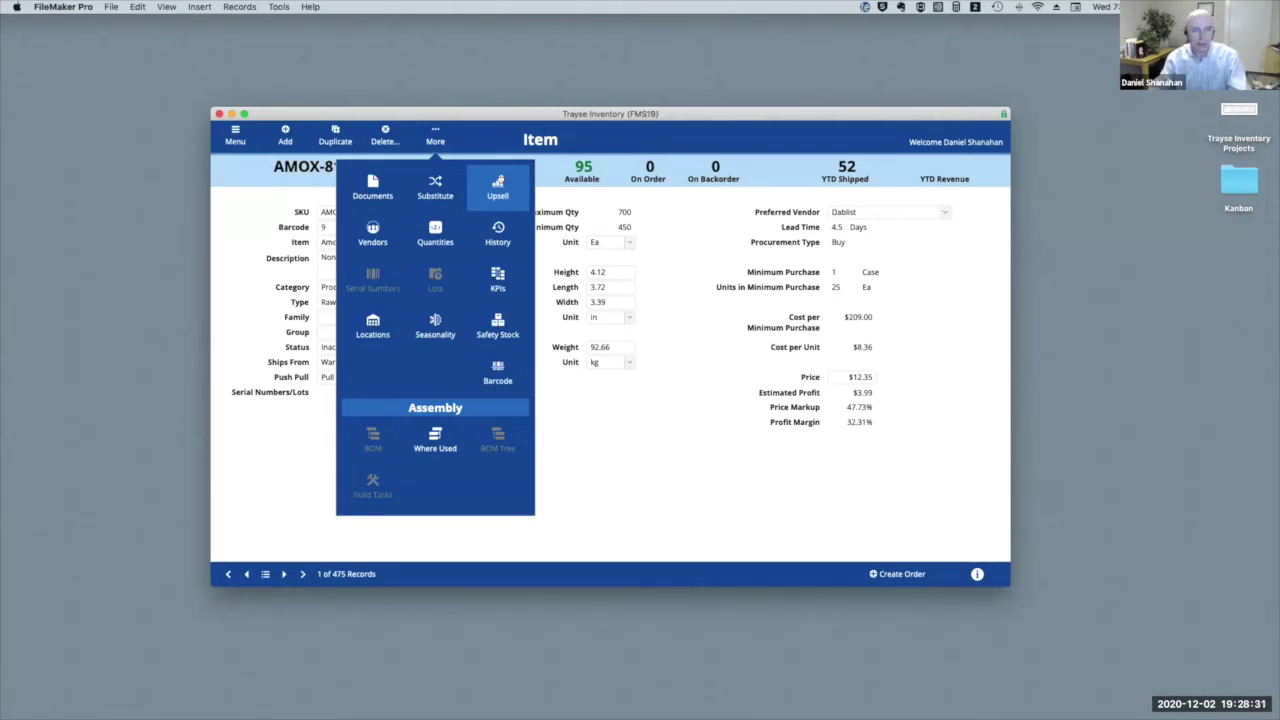
left_click(369, 231)
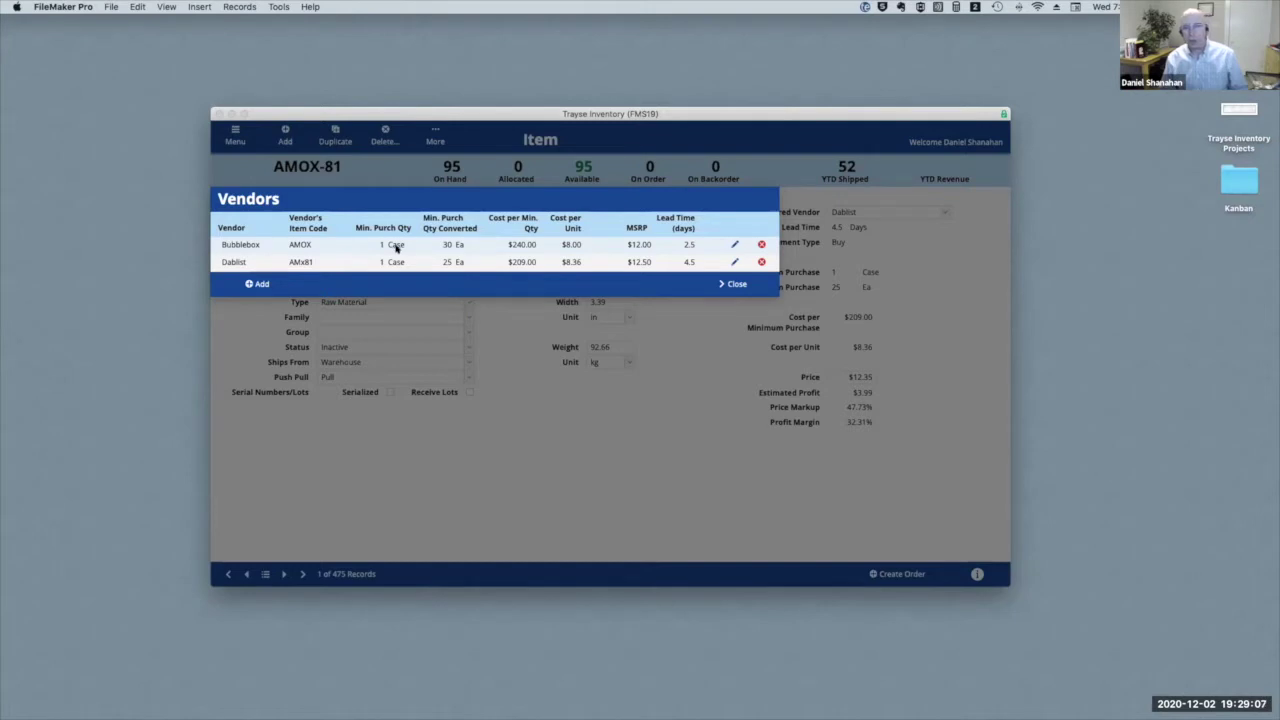
mouse_move(396, 247)
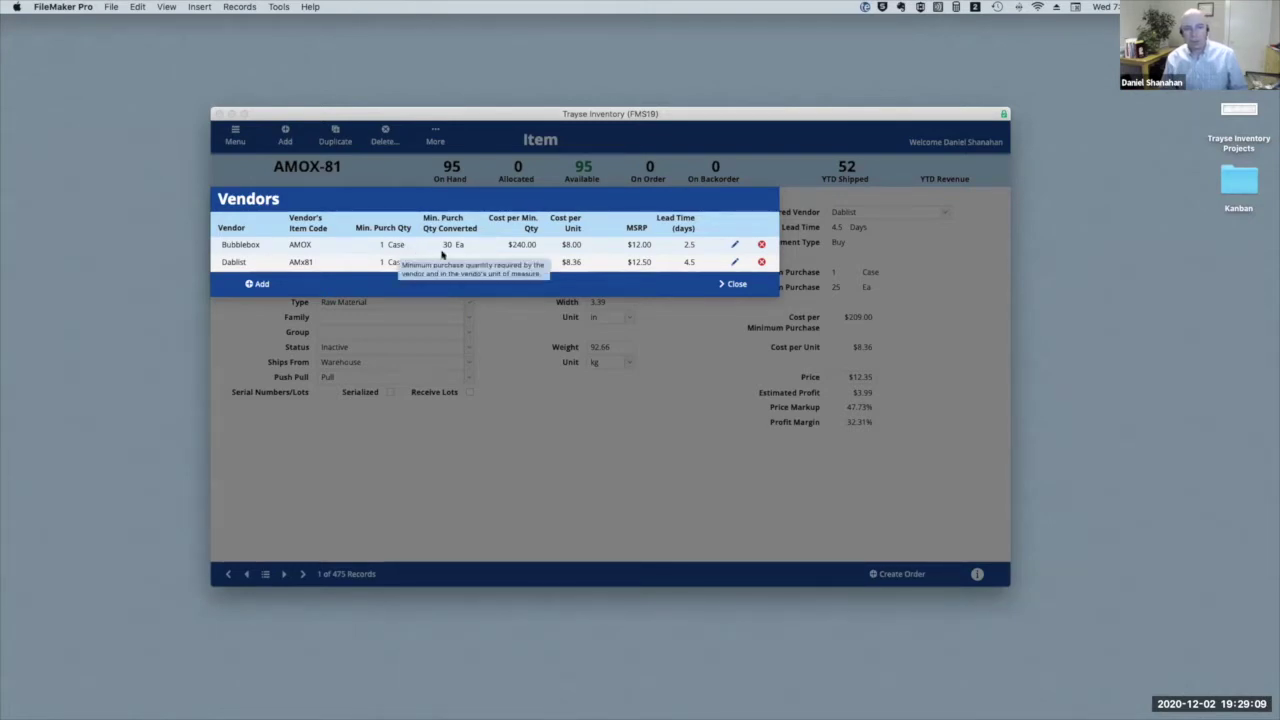
mouse_move(447, 250)
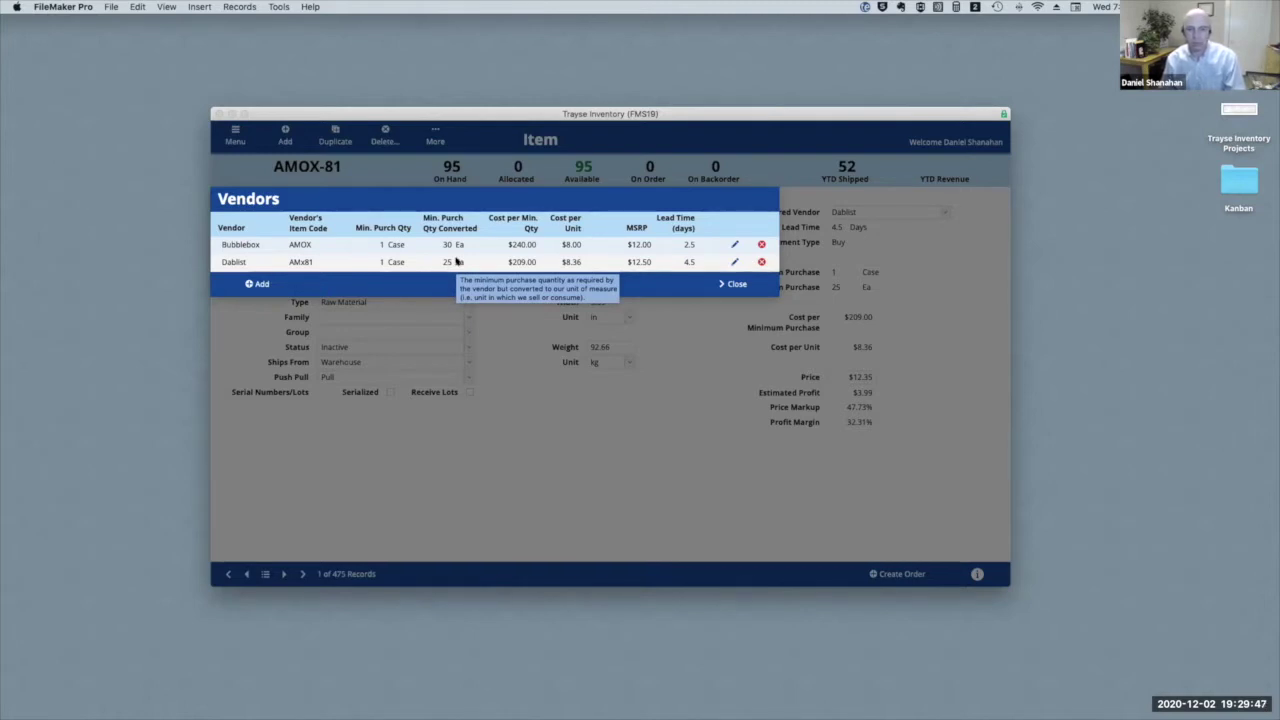
left_click(720, 286)
left_click(944, 212)
left_click(938, 203)
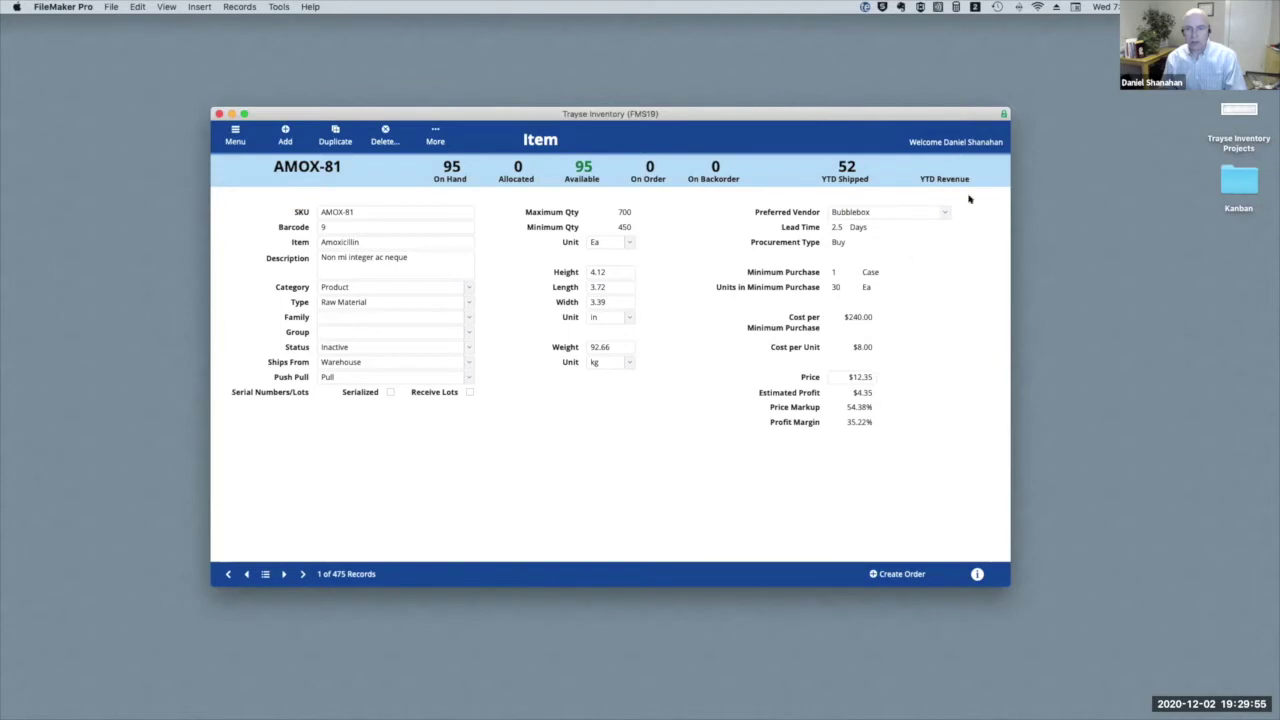
Step: Review AMOX-81's quantities by warehouse location and its transaction history
left_click(431, 141)
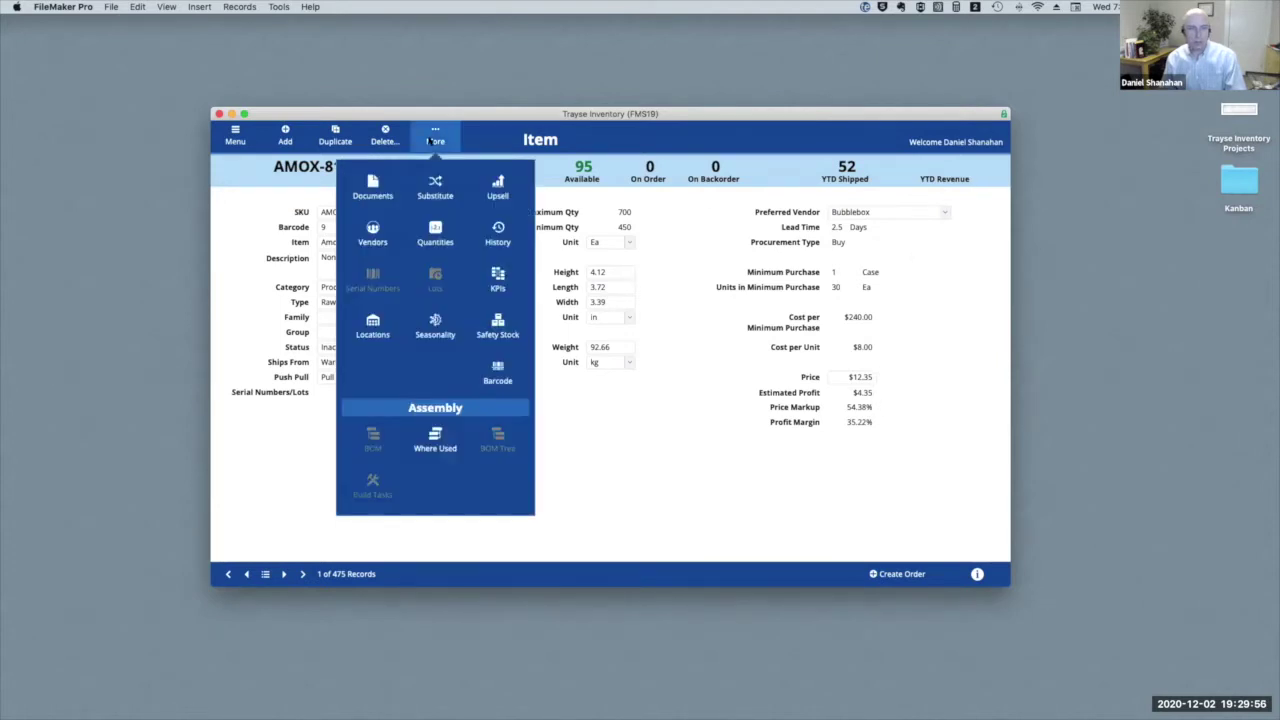
left_click(428, 231)
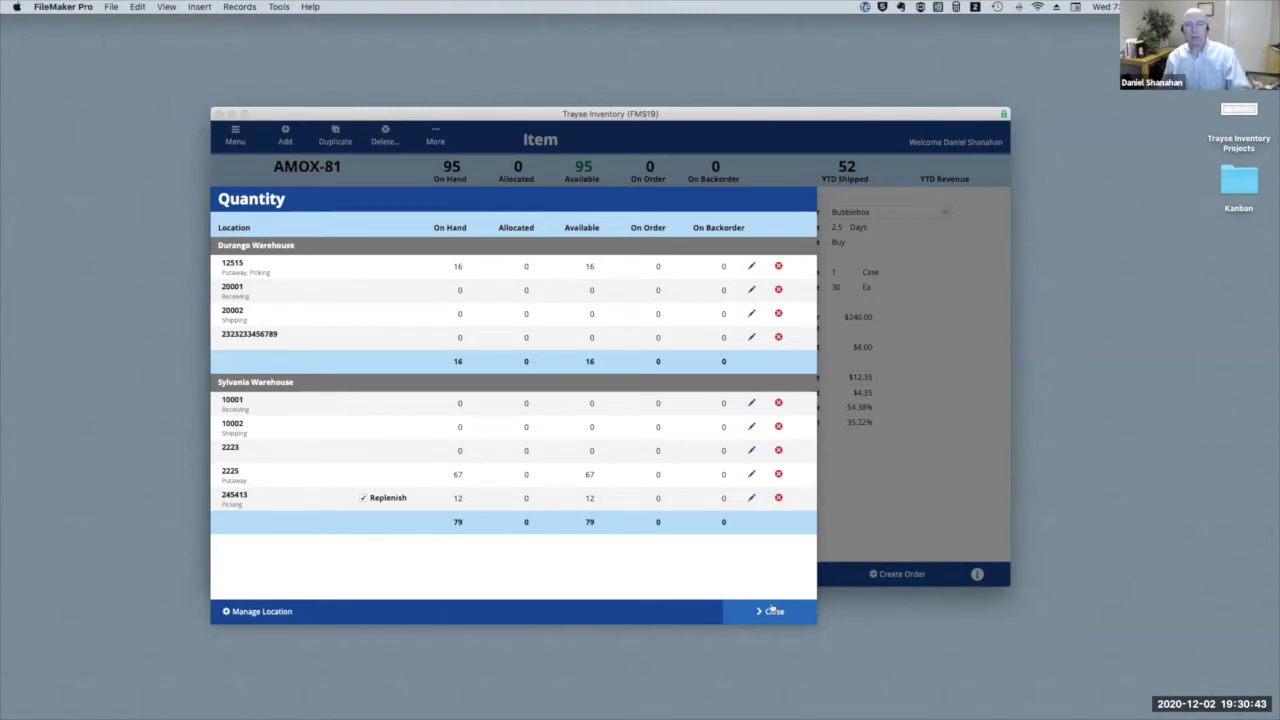
left_click(771, 609)
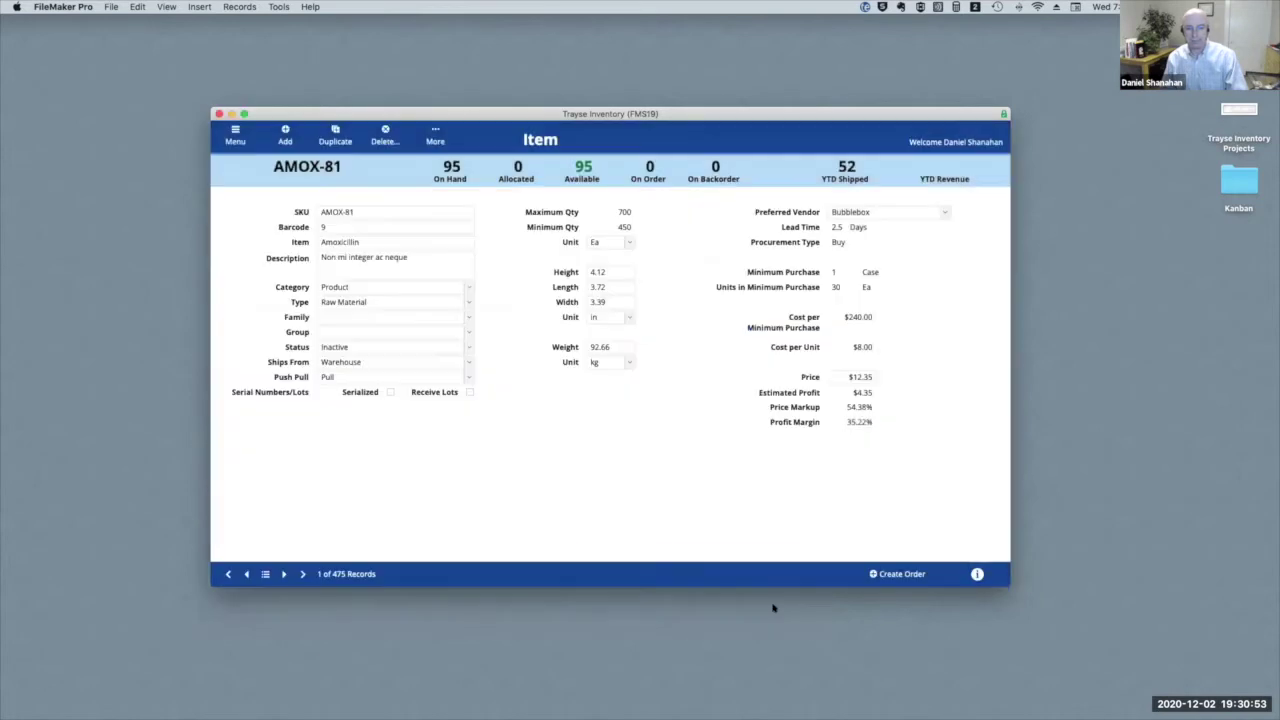
left_click(436, 137)
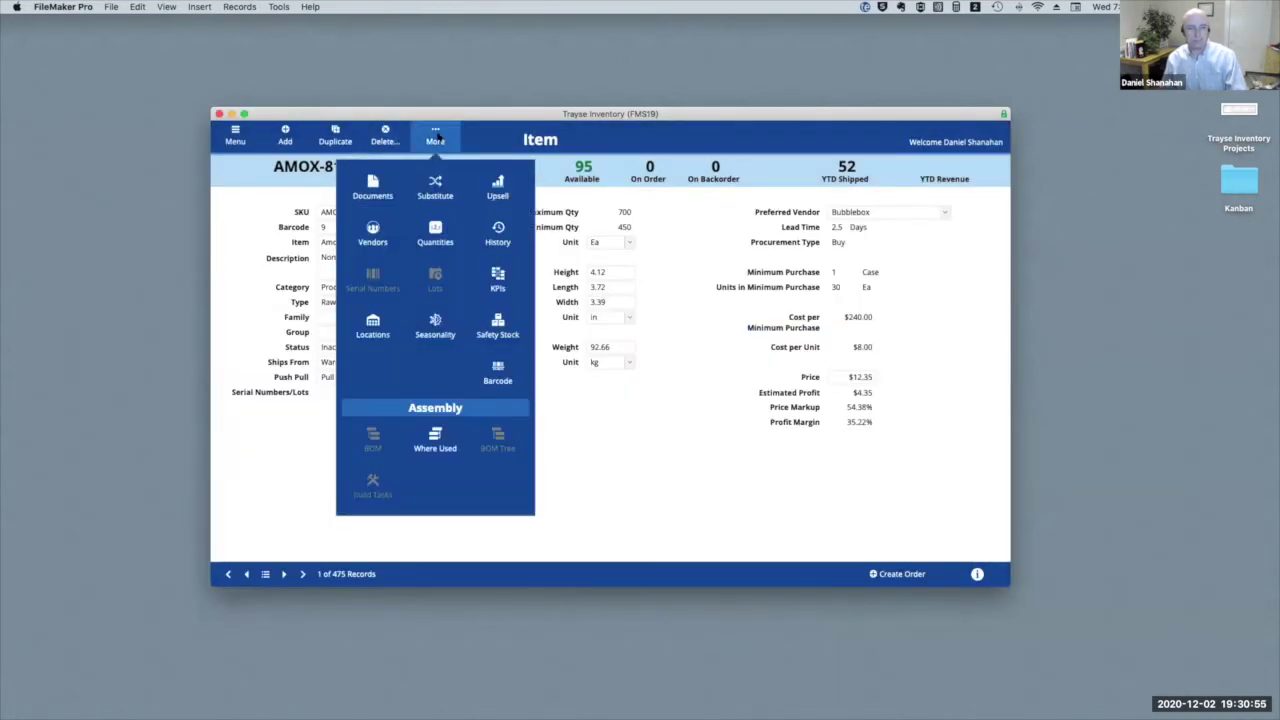
left_click(491, 230)
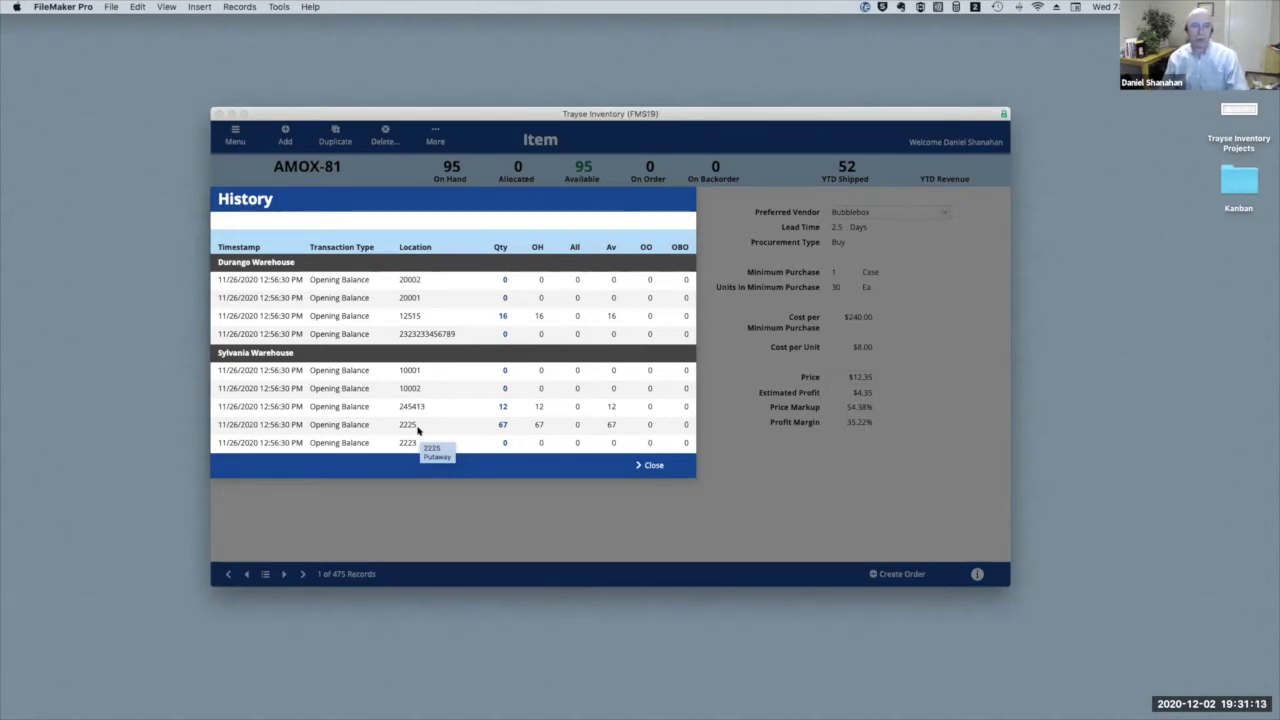
left_click(652, 466)
Step: Review the annual, quarterly and monthly seasonality quantities of AMOX-81
left_click(442, 136)
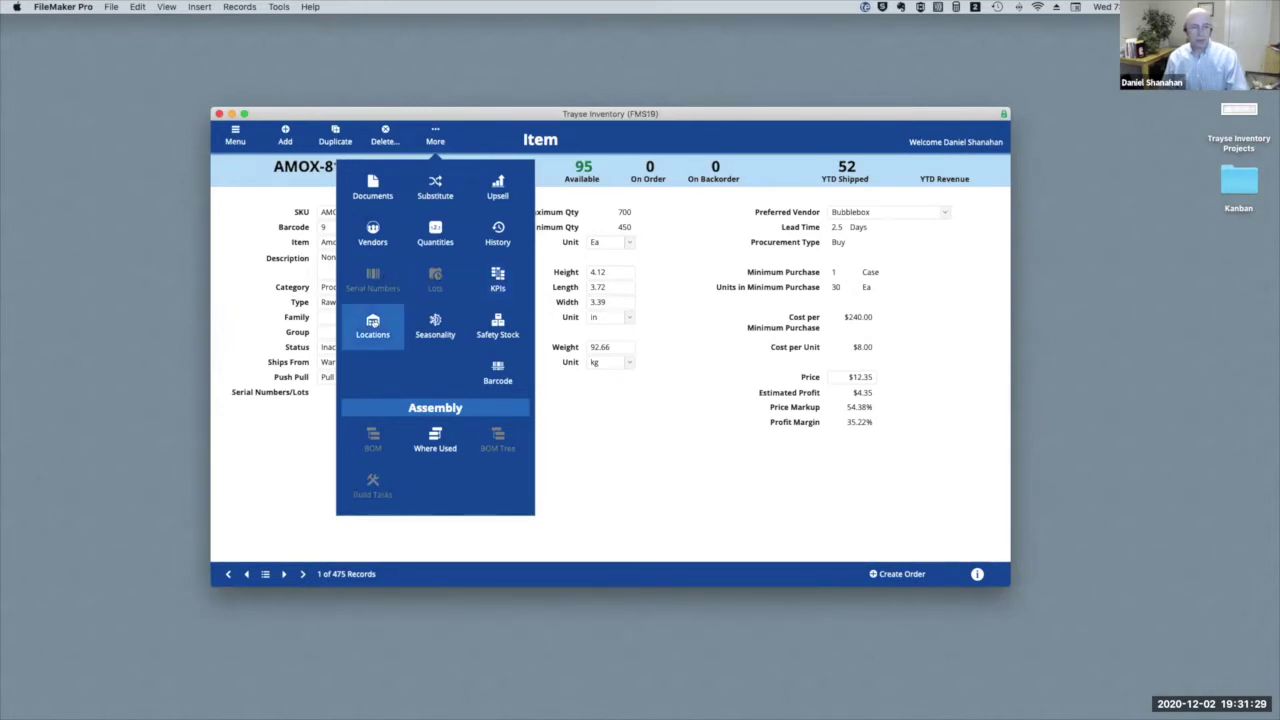
left_click(435, 322)
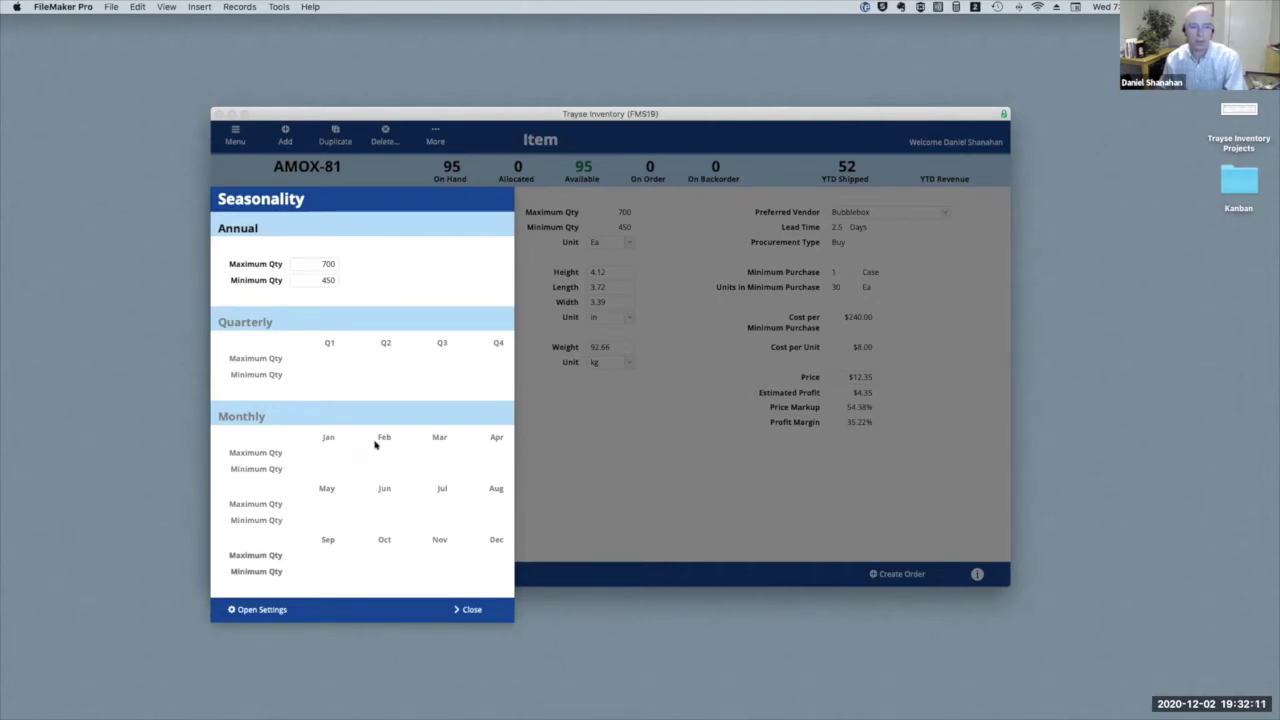
left_click(468, 610)
Step: View the barcode of AMOX-81 together with its barcode settings
left_click(440, 132)
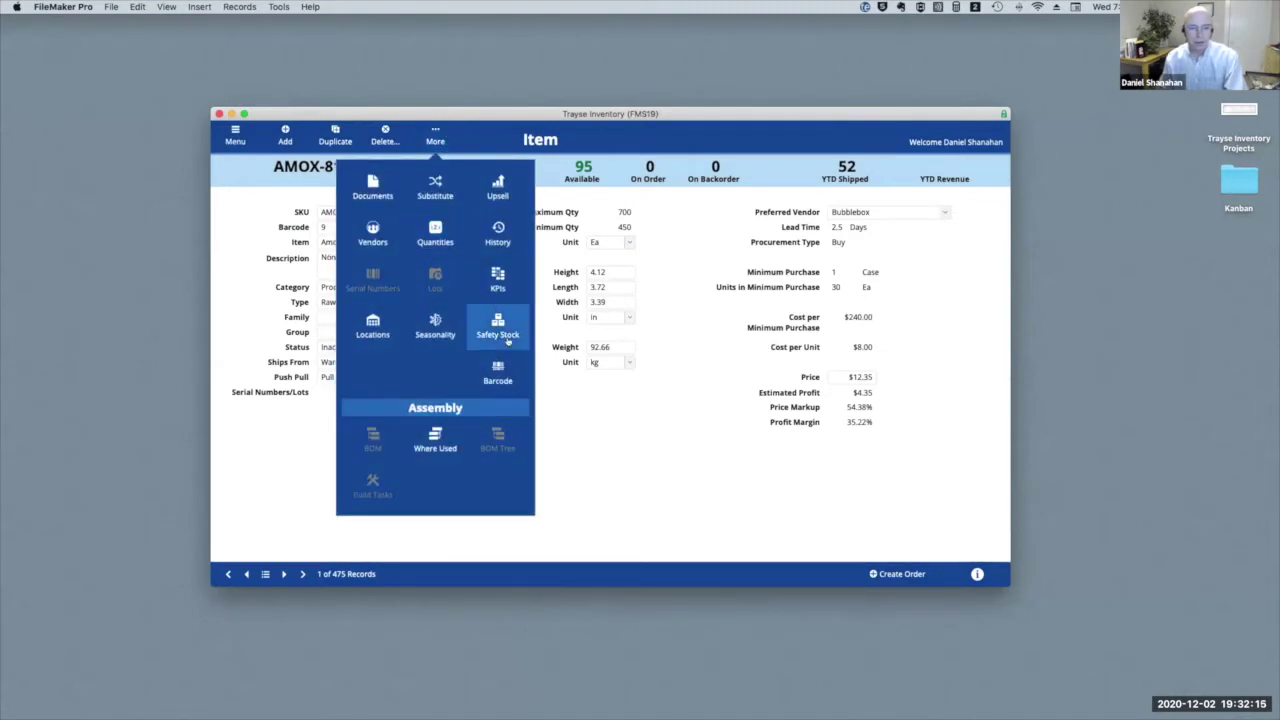
left_click(498, 367)
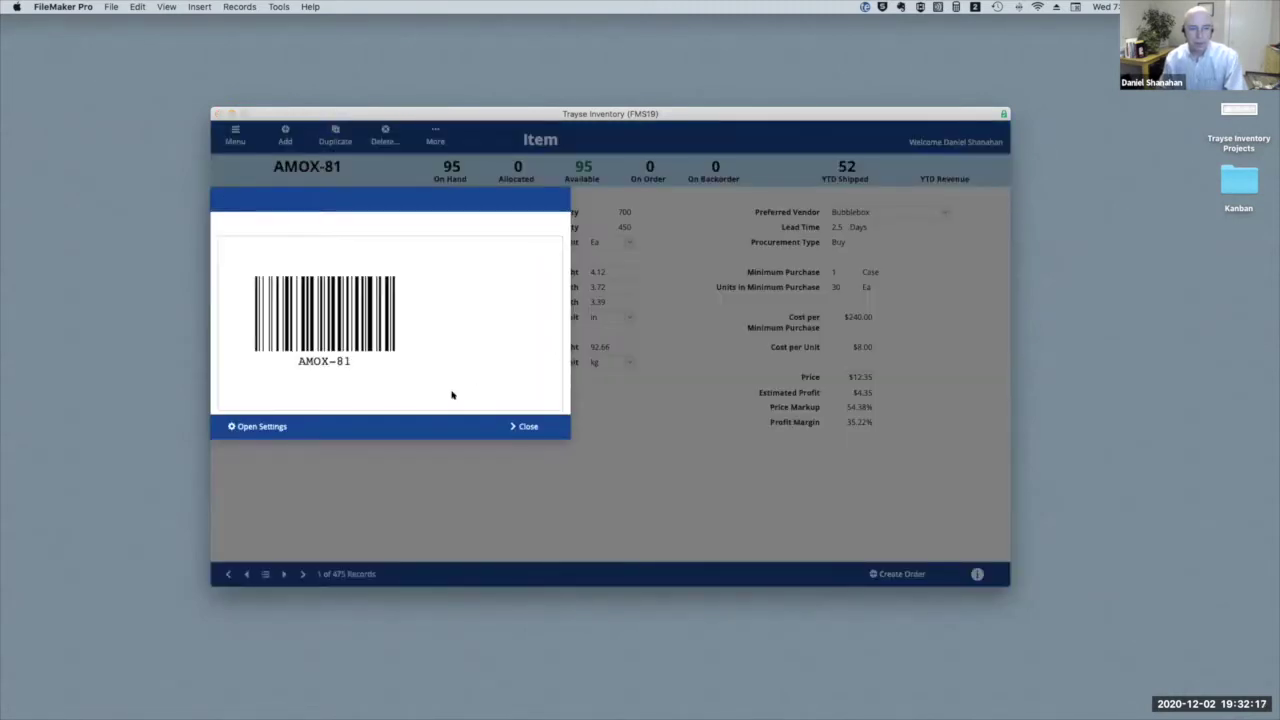
left_click(253, 427)
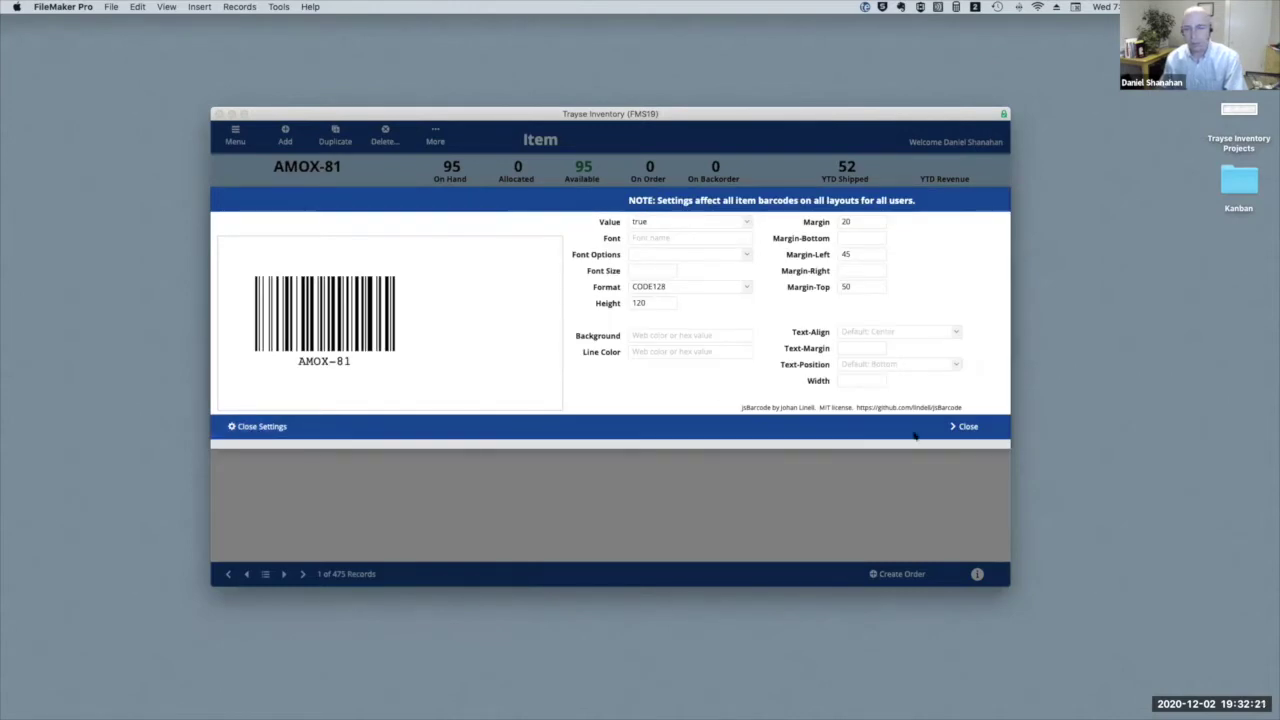
left_click(960, 427)
Step: Check which assemblies AMOX-81 is used in
left_click(435, 133)
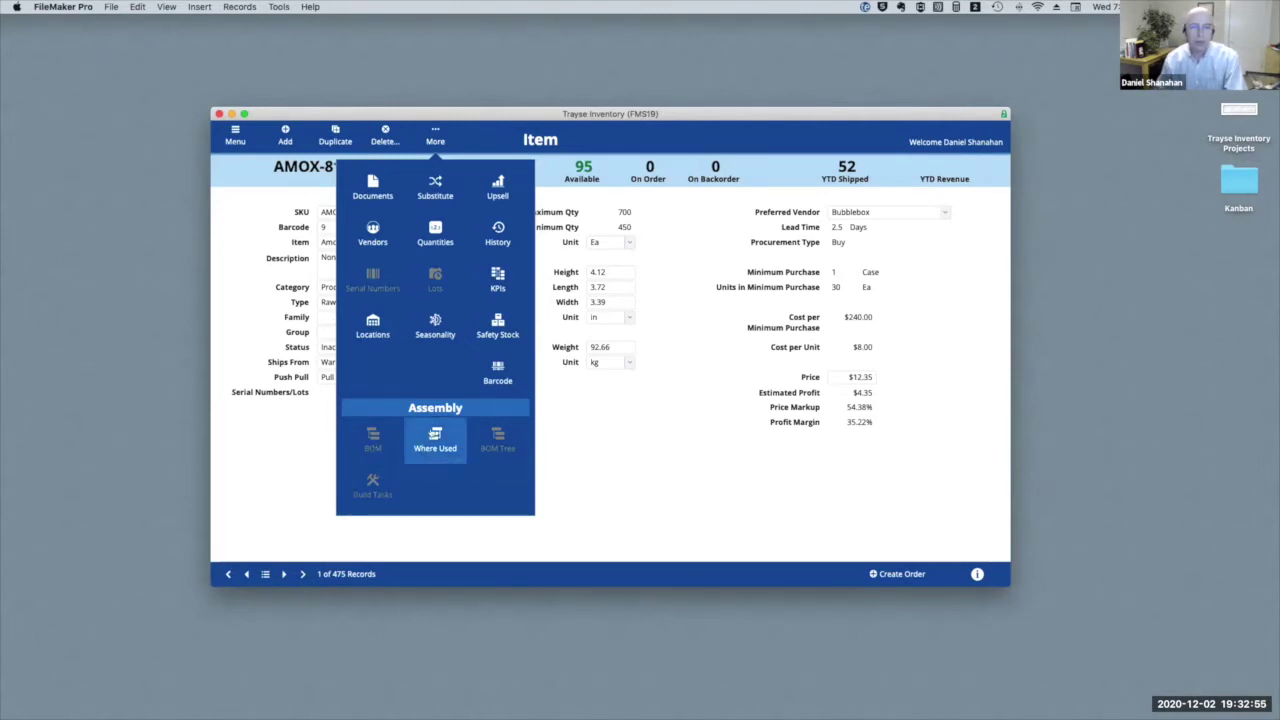
left_click(432, 436)
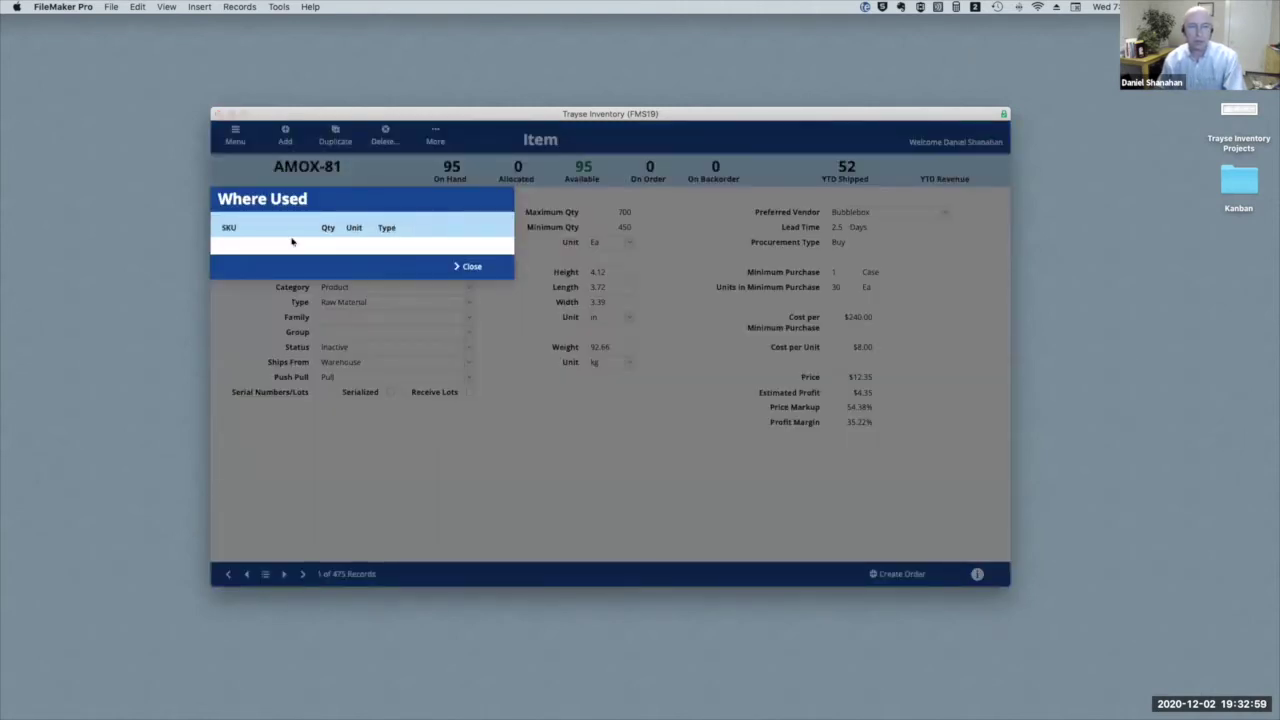
left_click(471, 267)
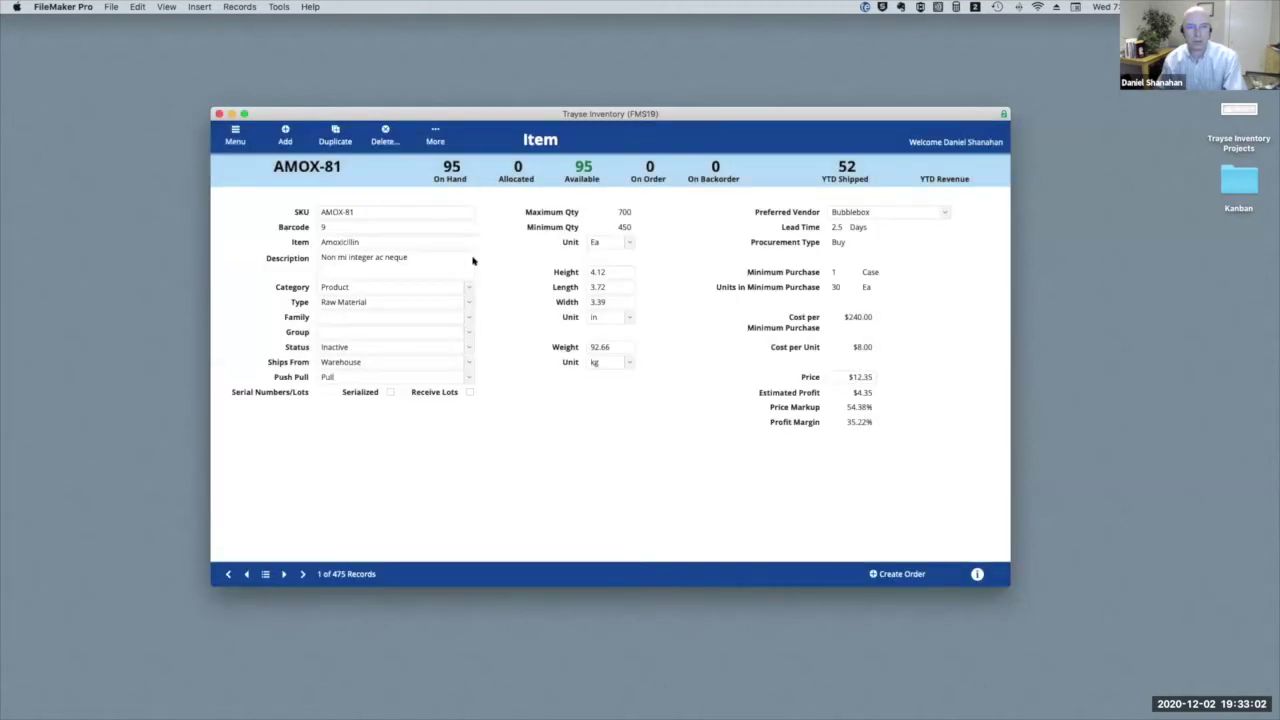
left_click(431, 132)
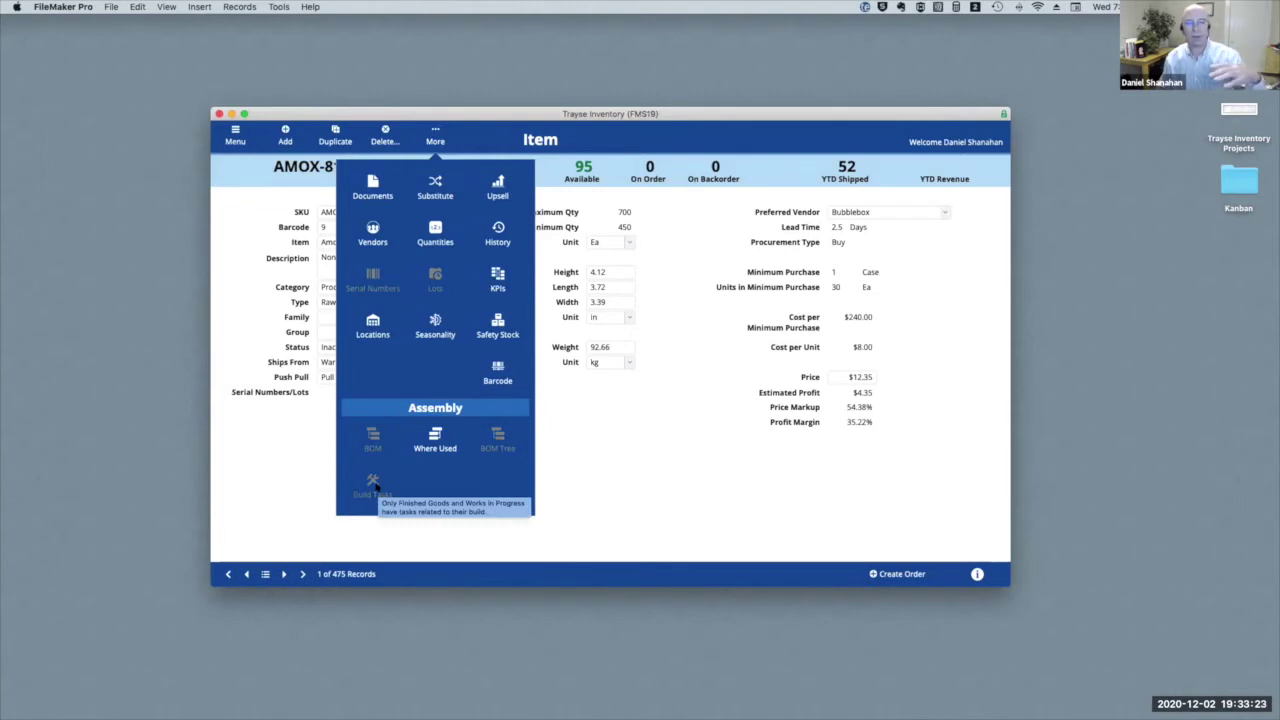
left_click(588, 468)
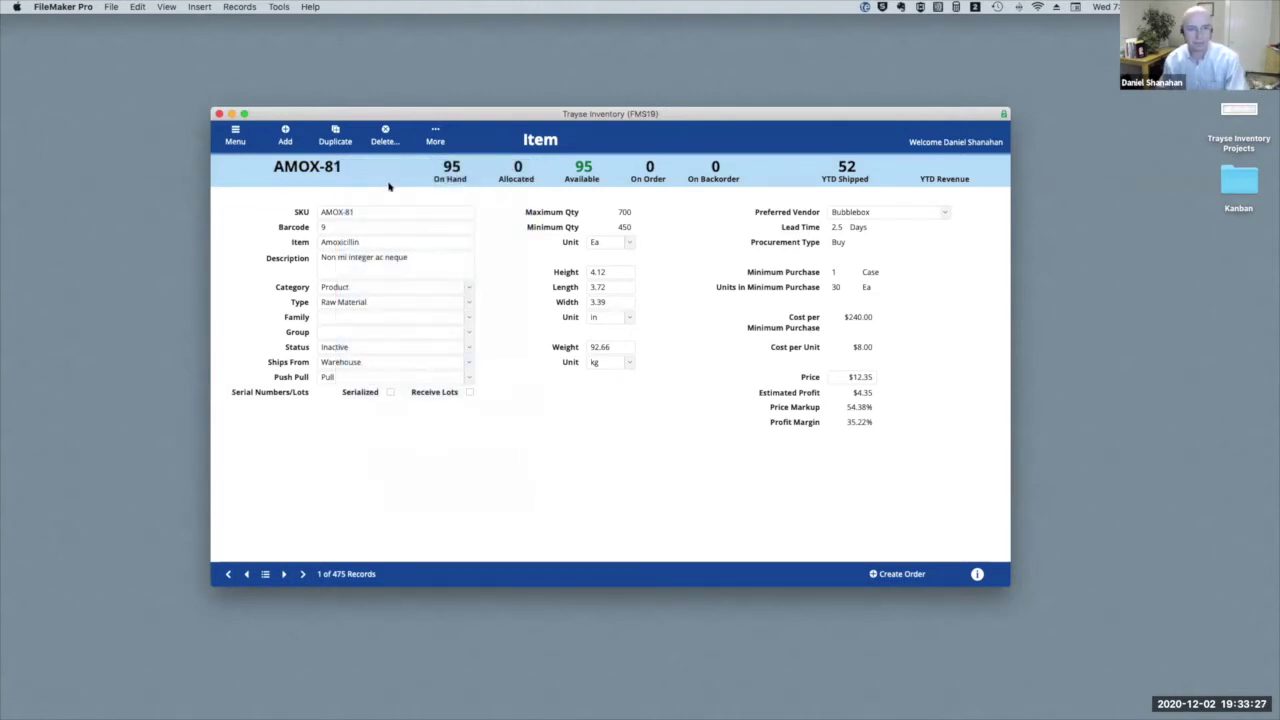
left_click(235, 134)
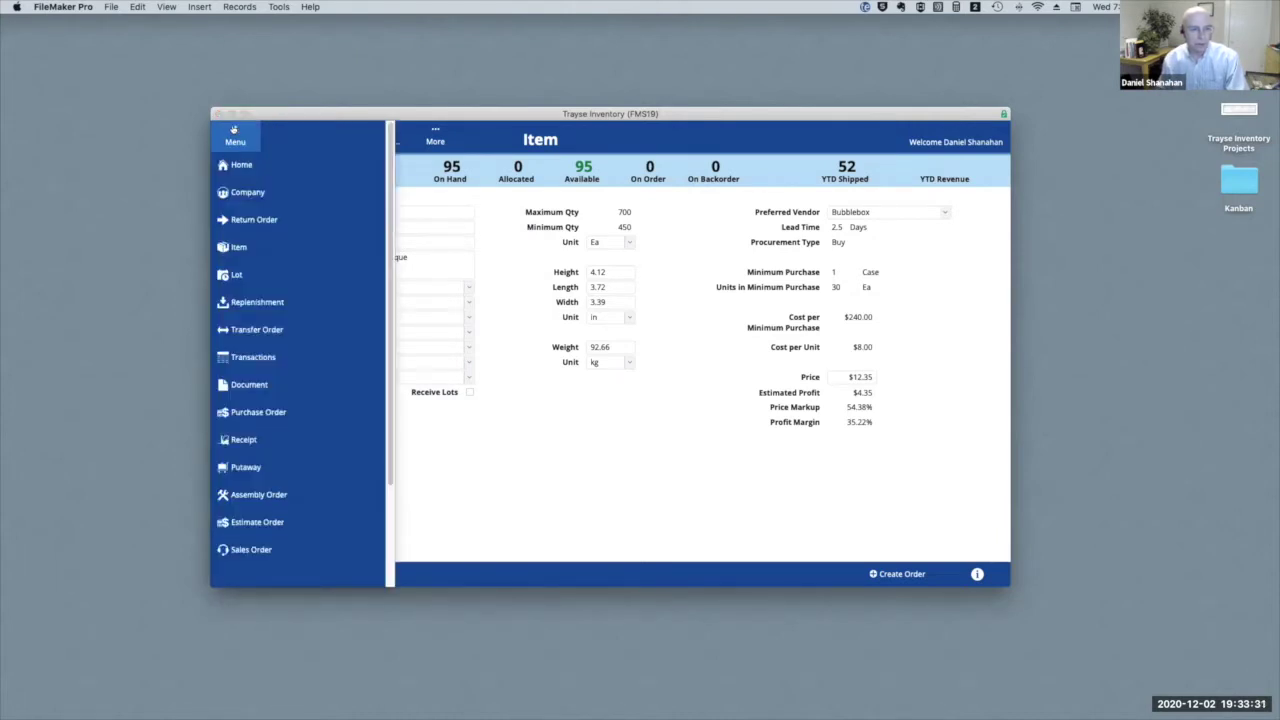
left_click(234, 131)
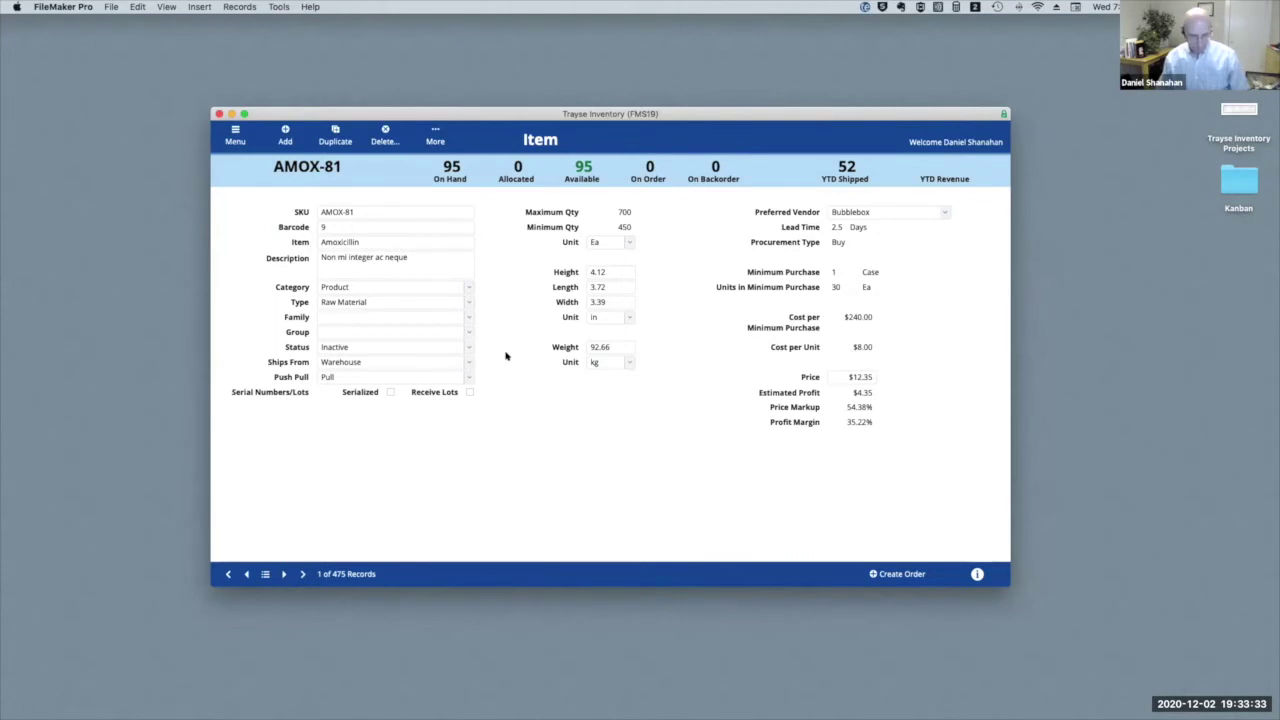
Step: Find all serialized items and open the SN-WDGT item record
key("super+f")
left_click(390, 392)
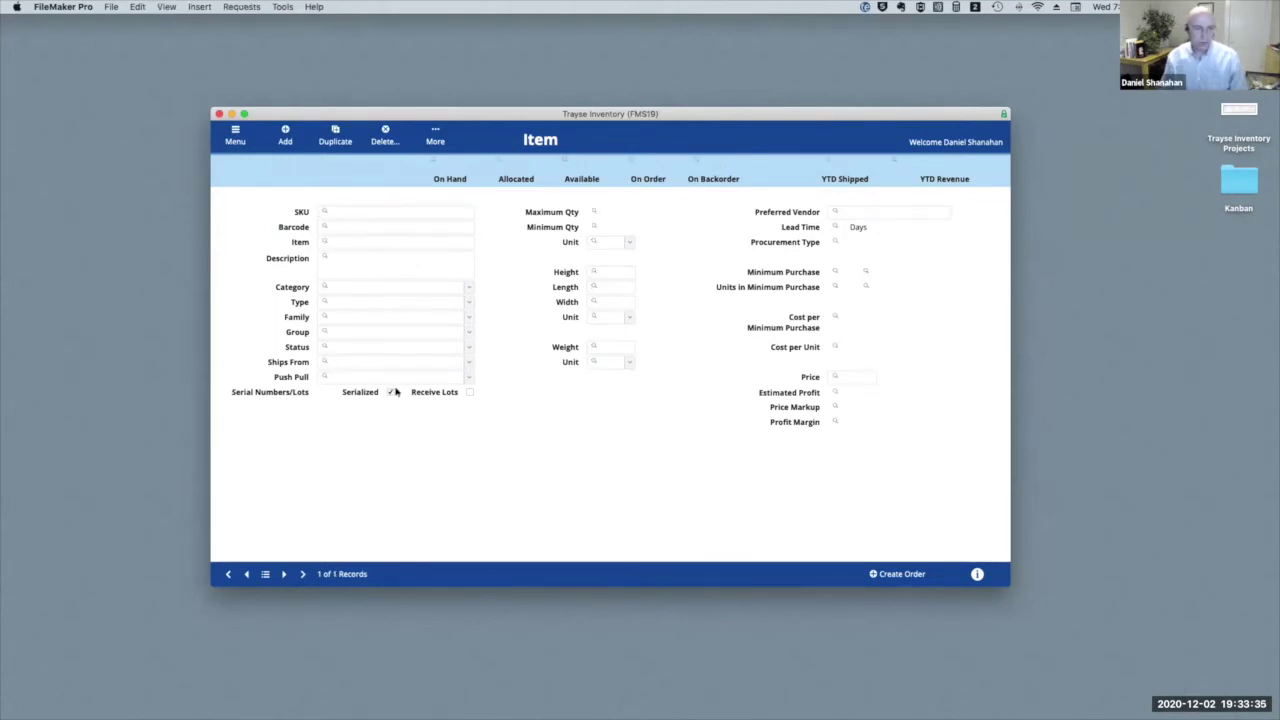
key("Return")
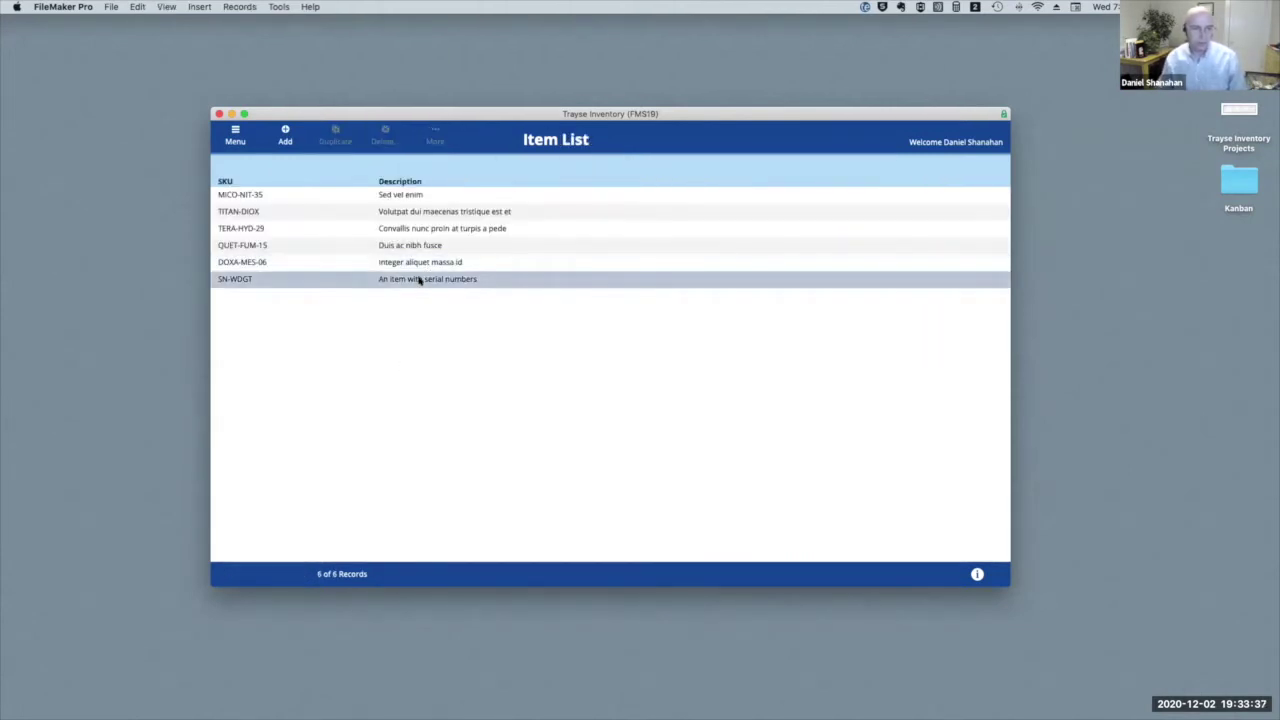
left_click(420, 280)
Step: Review the serial numbers recorded for SN-WDGT
left_click(435, 134)
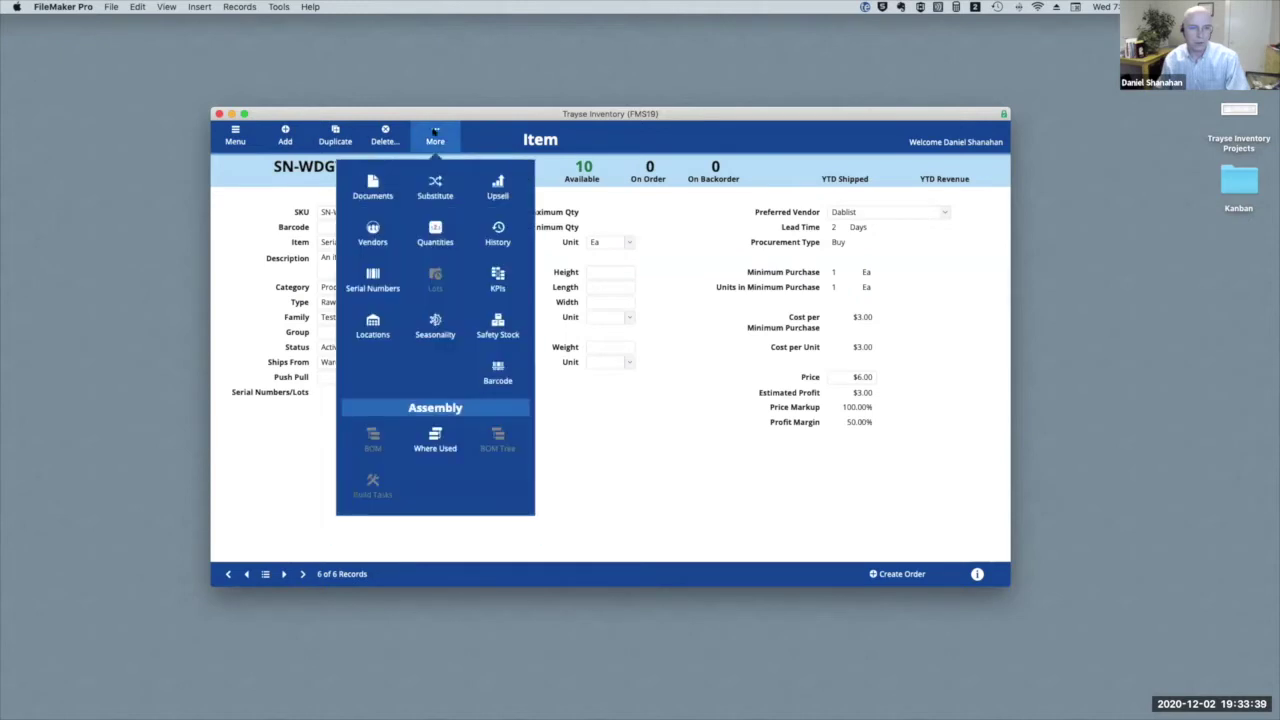
left_click(382, 279)
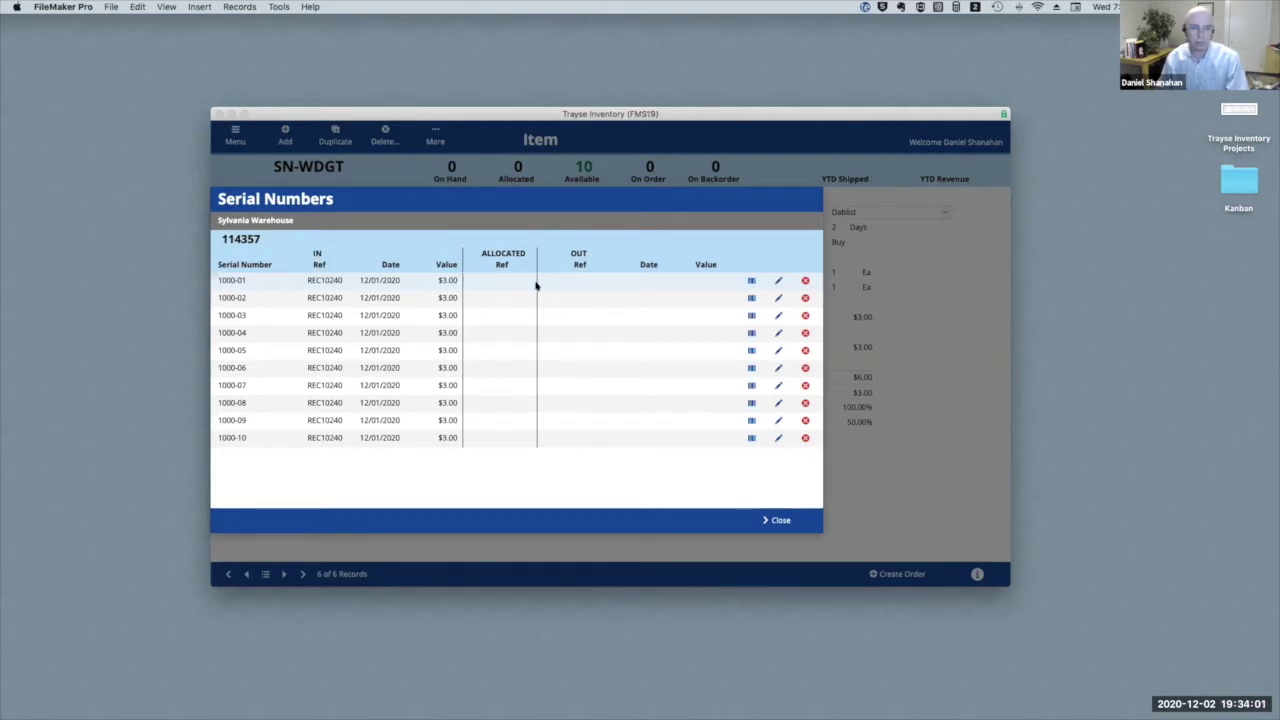
left_click(782, 521)
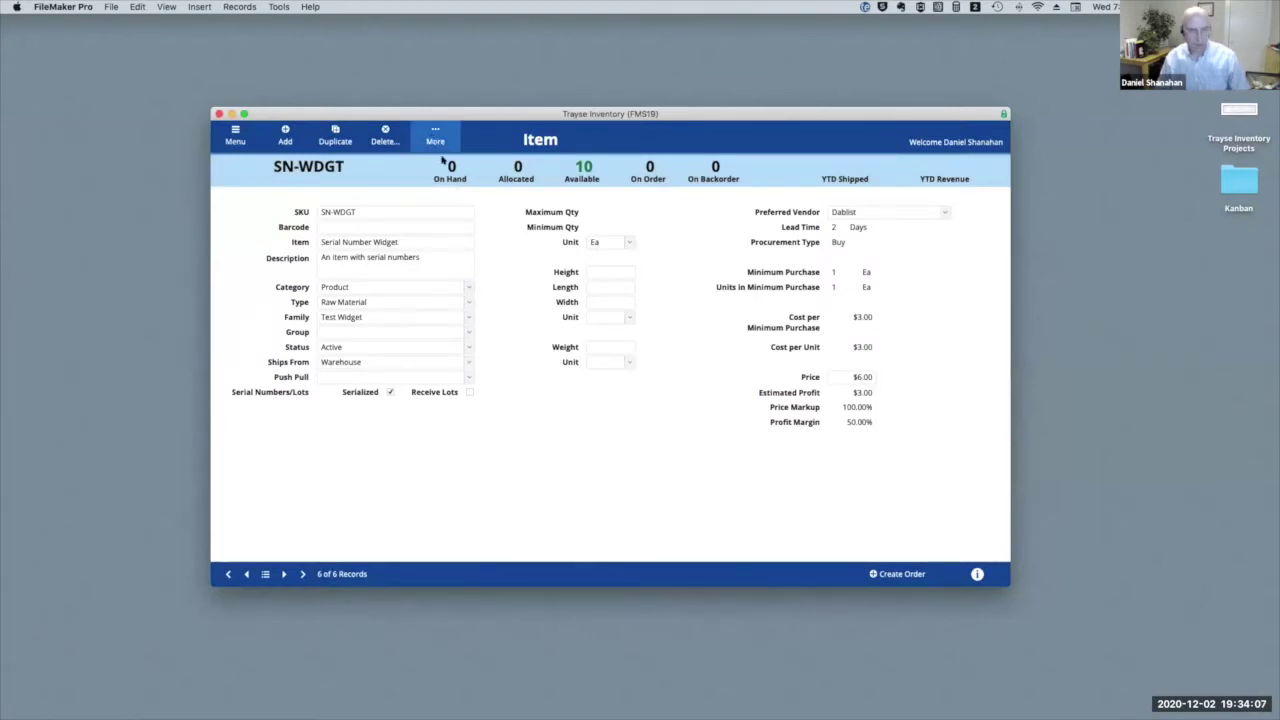
Step: Find all items that receive lots and open the LT-WDGT item record
key("super+f")
left_click(470, 392)
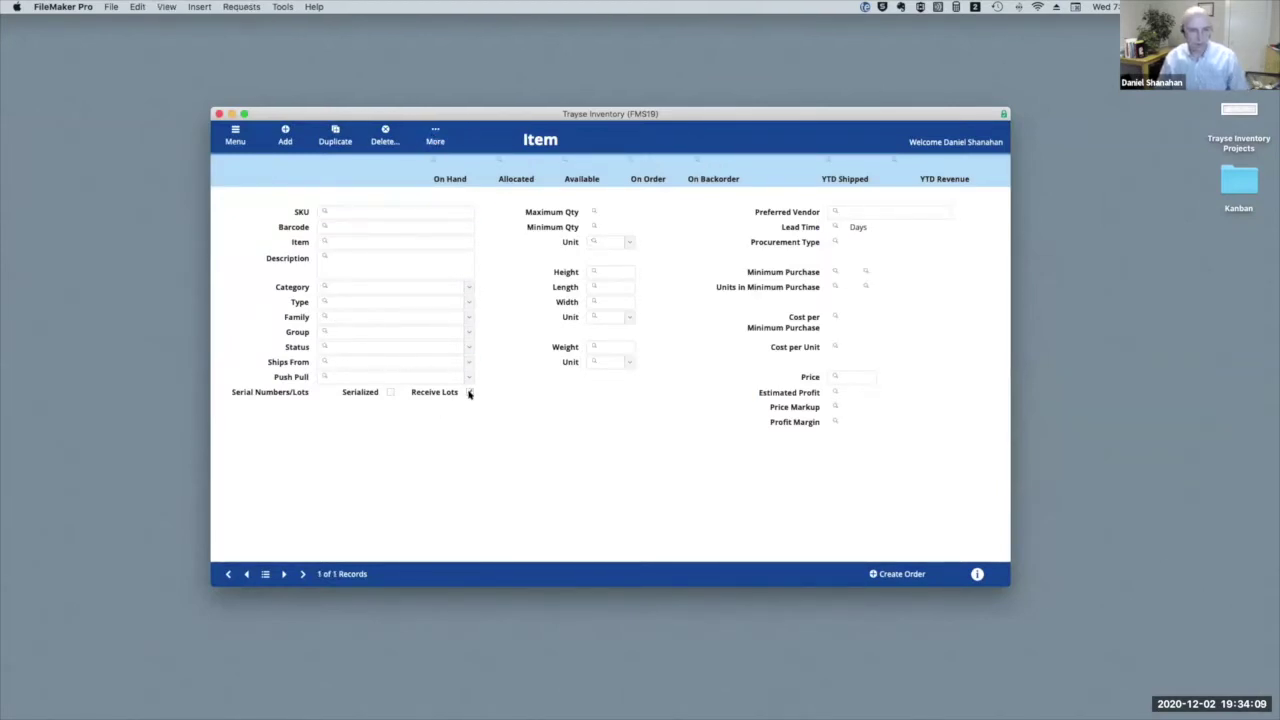
key("Return")
left_click(428, 465)
left_click(428, 465)
Step: Review the lots of LT-WDGT, including their available quantities and expiration dates
left_click(435, 135)
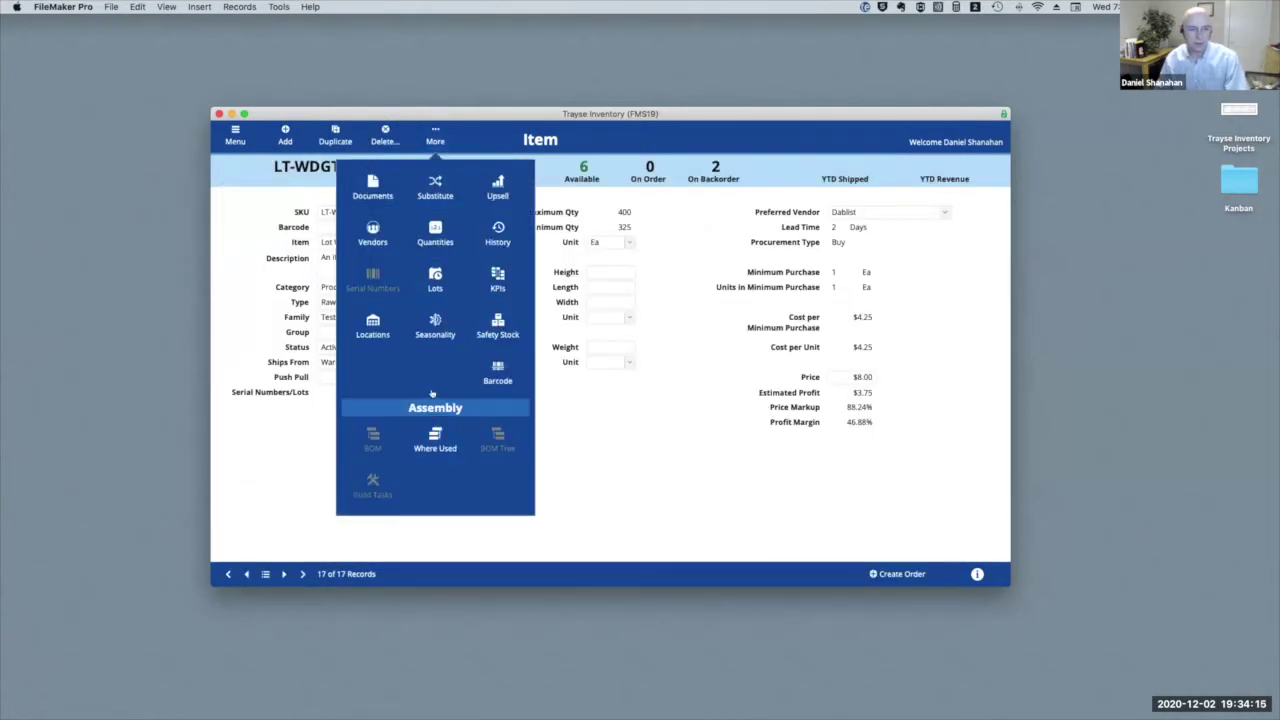
left_click(437, 281)
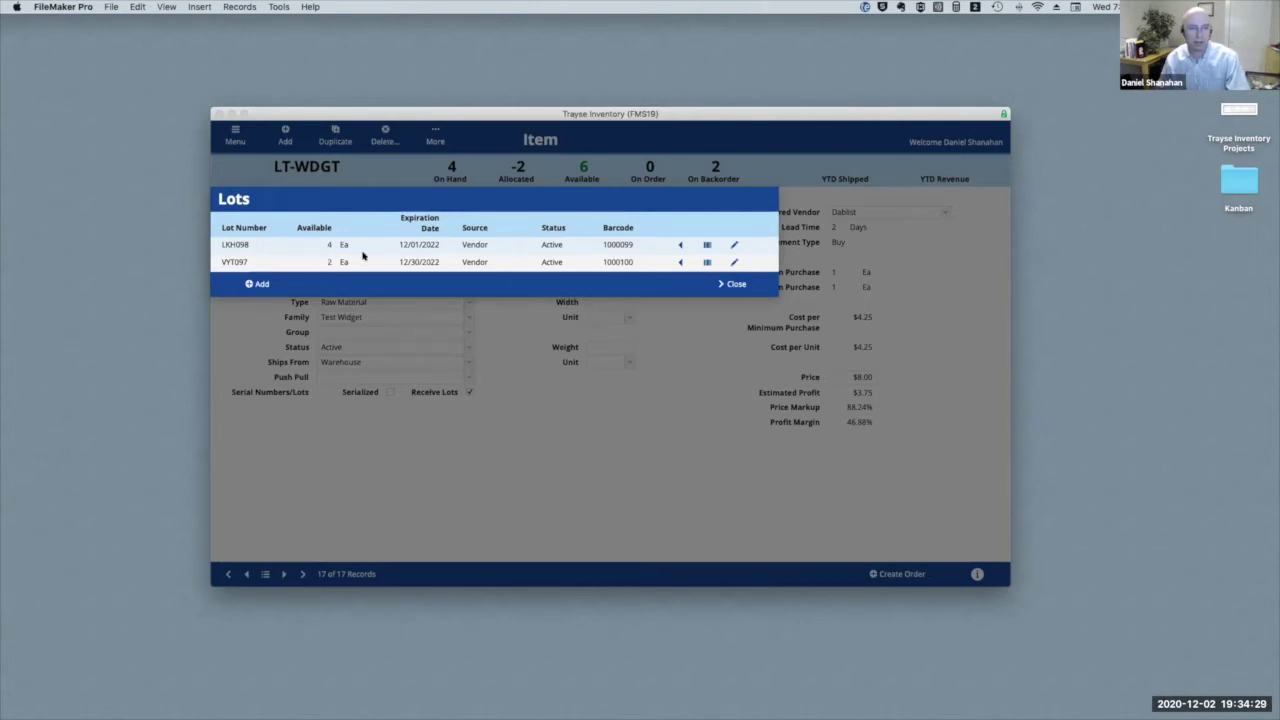
left_click(733, 284)
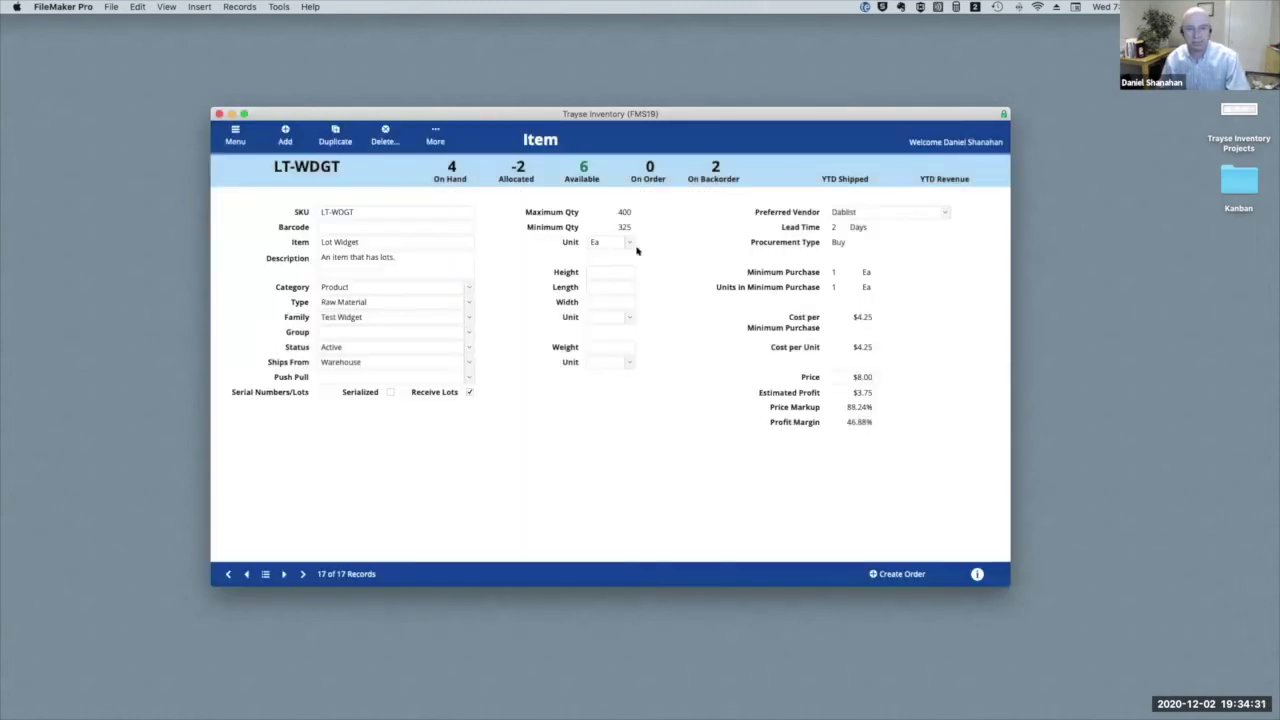
Step: Open the list of all inventory transactions
left_click(236, 133)
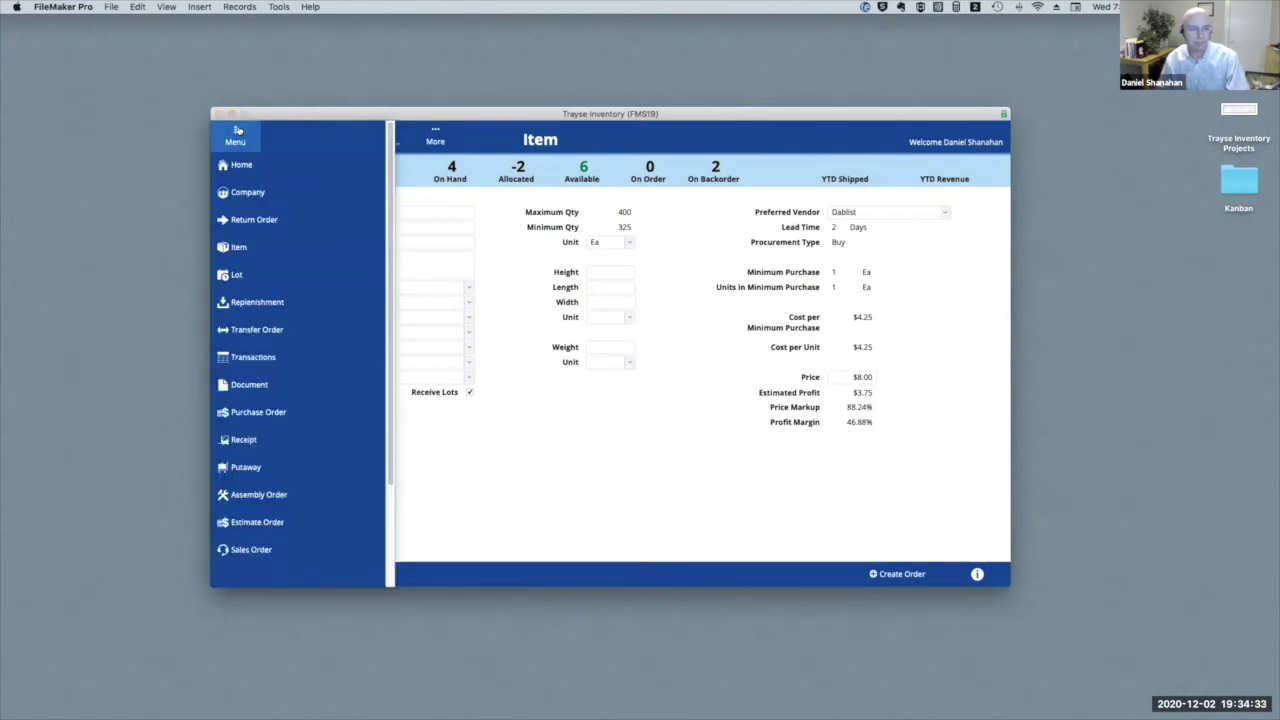
left_click(248, 358)
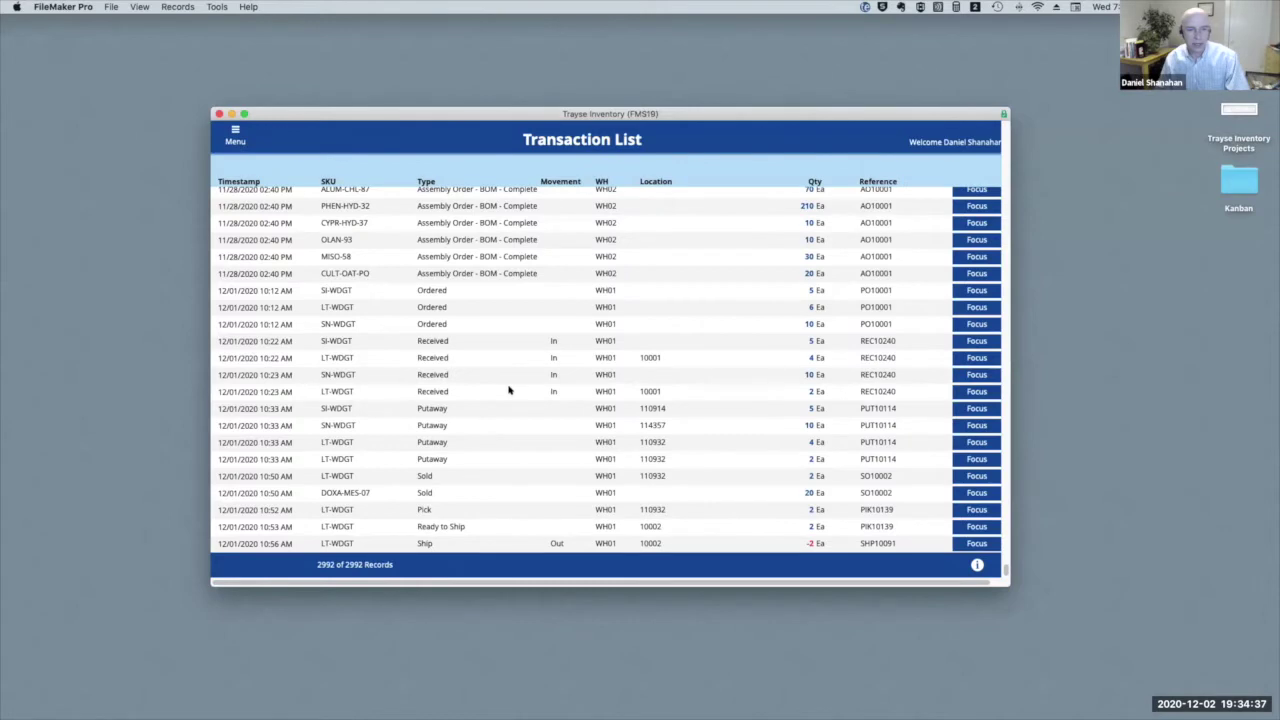
Step: Browse the transaction list and focus on the SI-WDGT putaway transaction to review its quantity history, and close that history
scroll(508, 390, "up", 15)
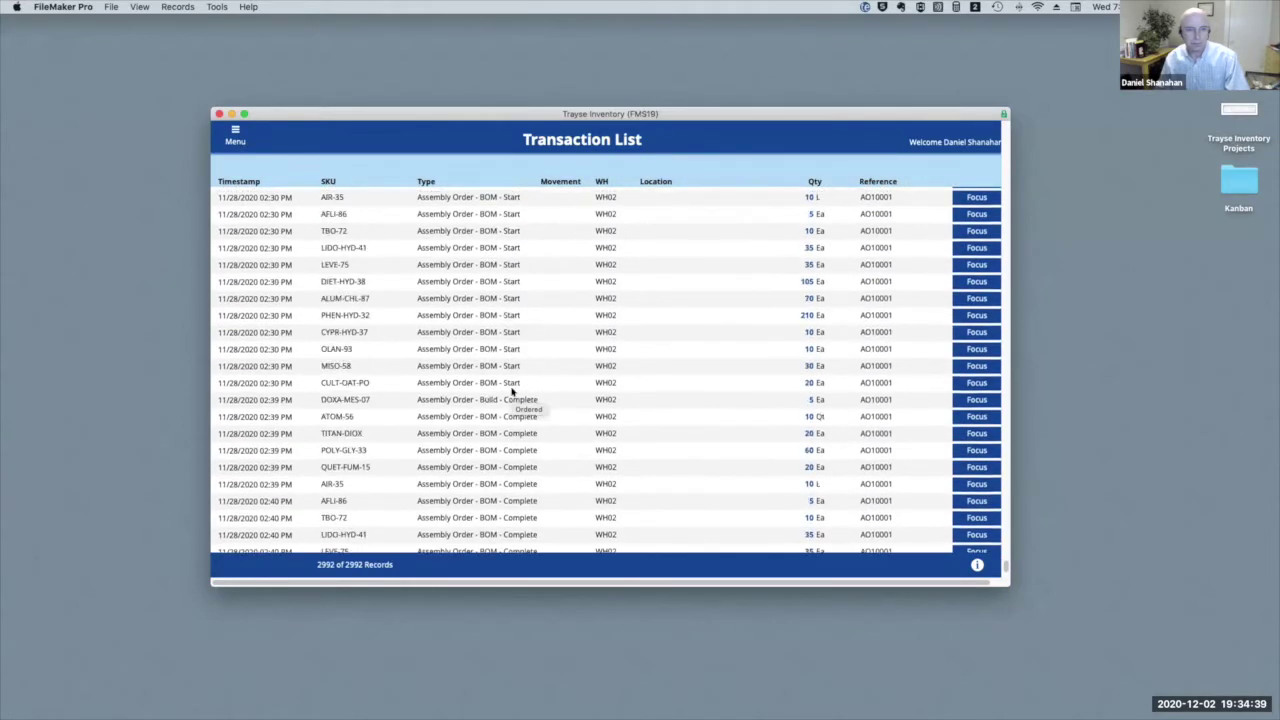
scroll(511, 392, "down", 1)
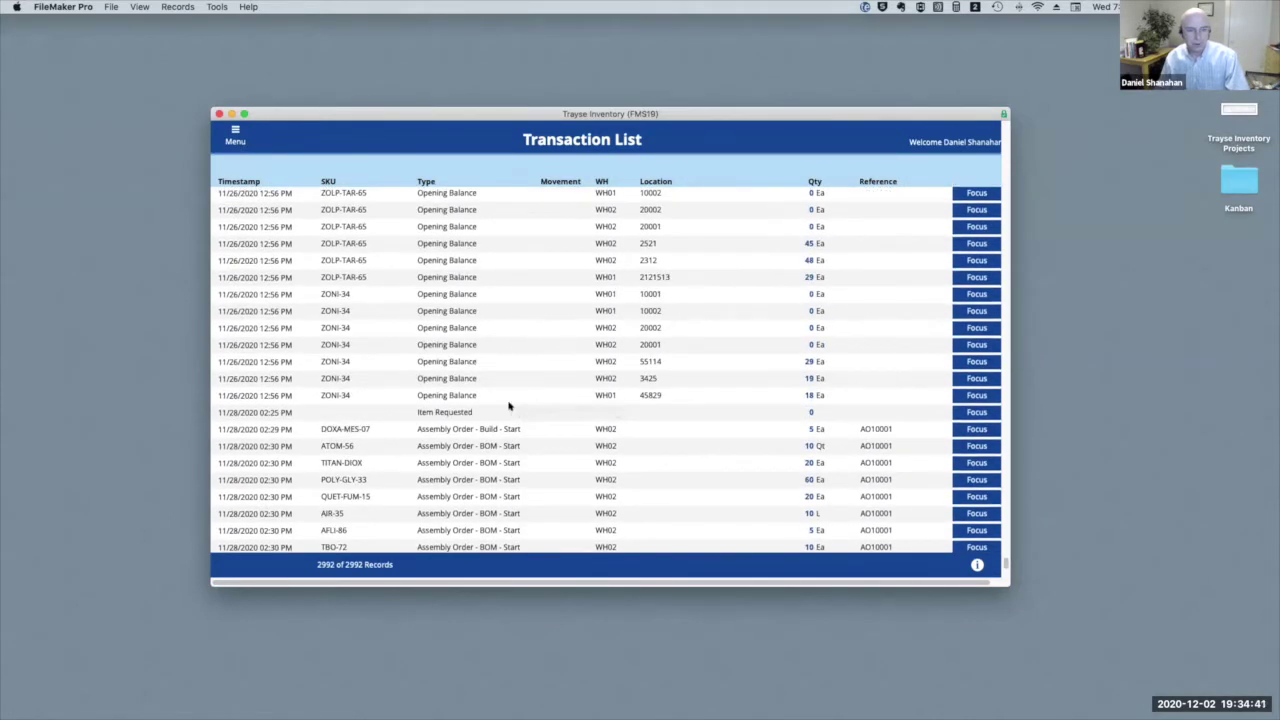
scroll(512, 404, "down", 10)
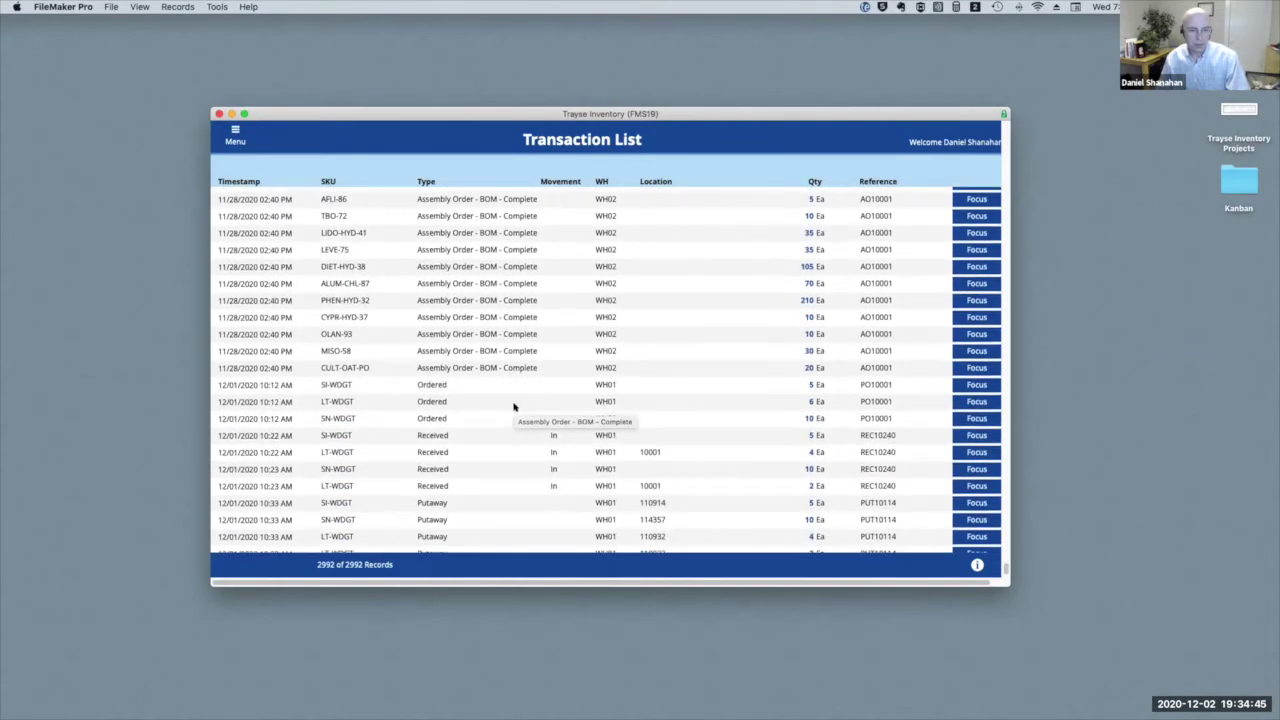
scroll(514, 407, "down", 3)
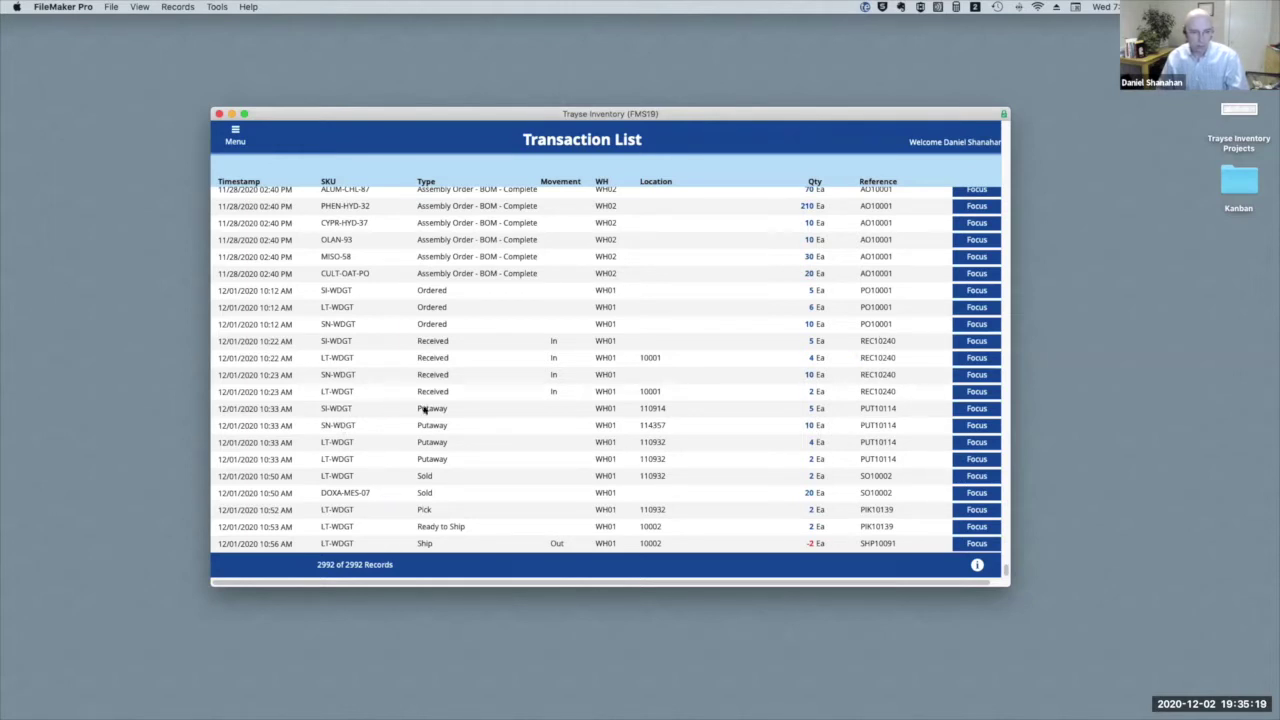
left_click(970, 409)
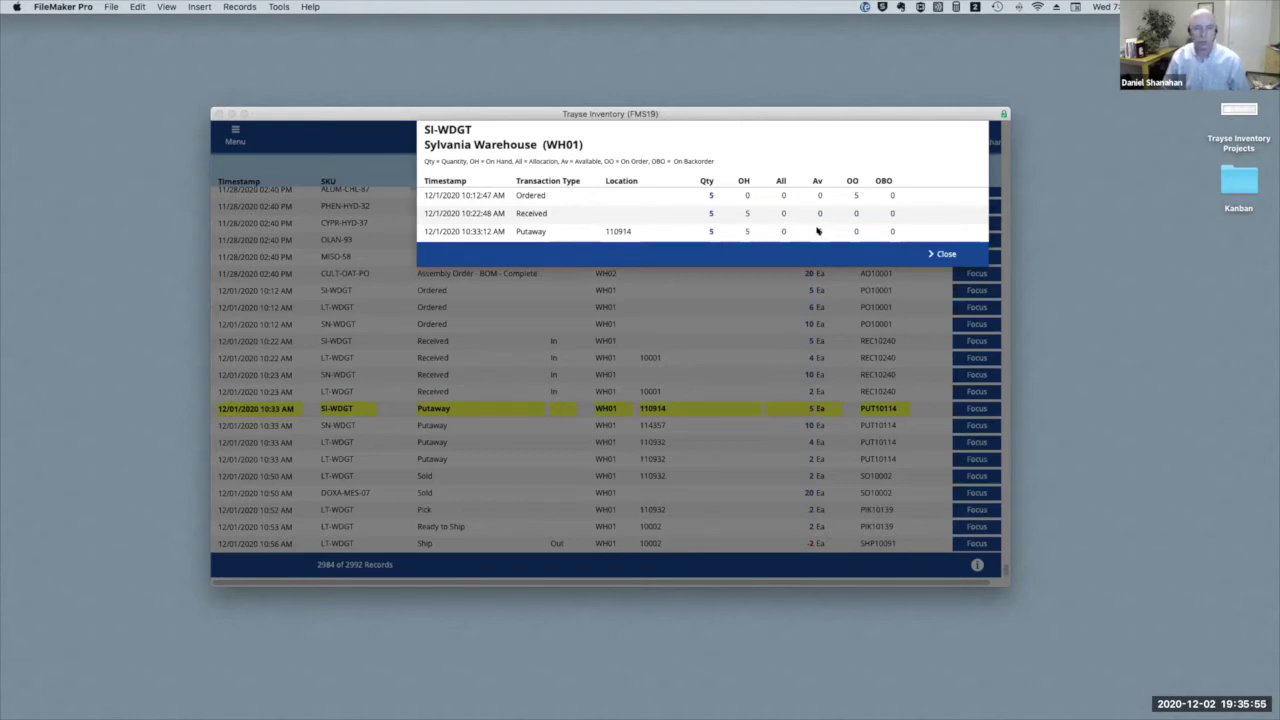
left_click(931, 256)
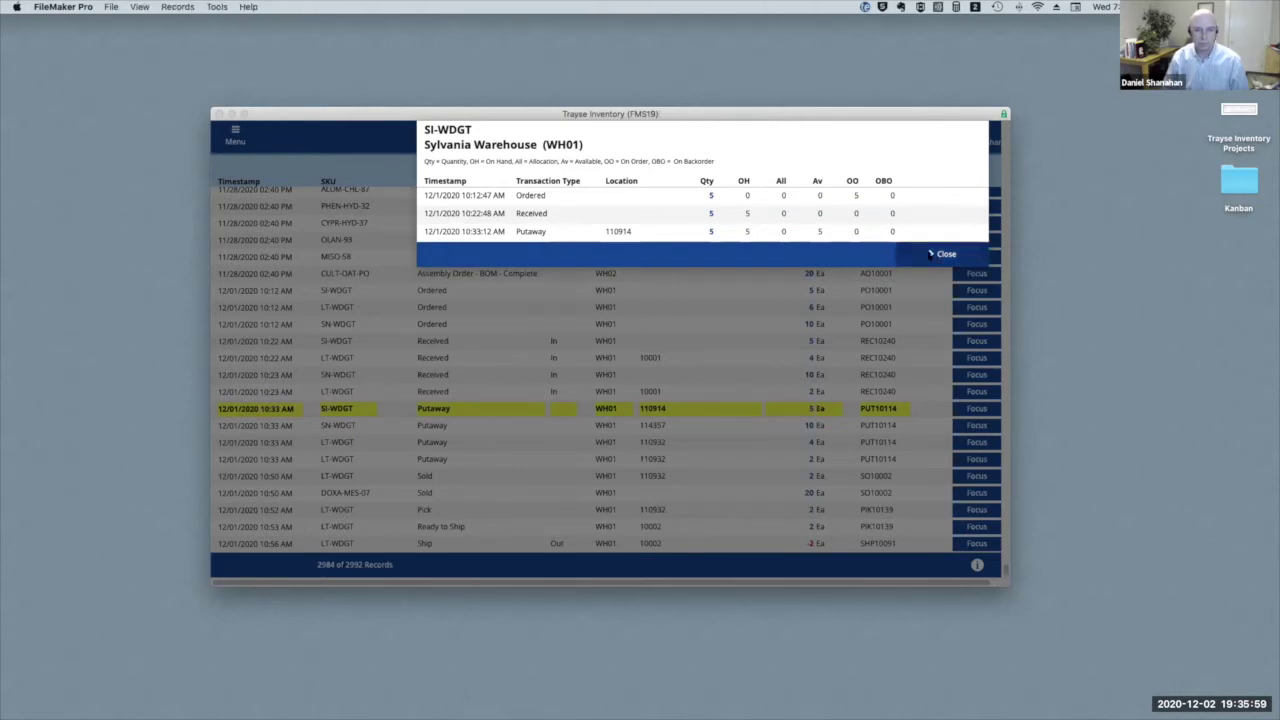
Step: Open the purchase order list and view the received order from vendor Dablist
left_click(237, 139)
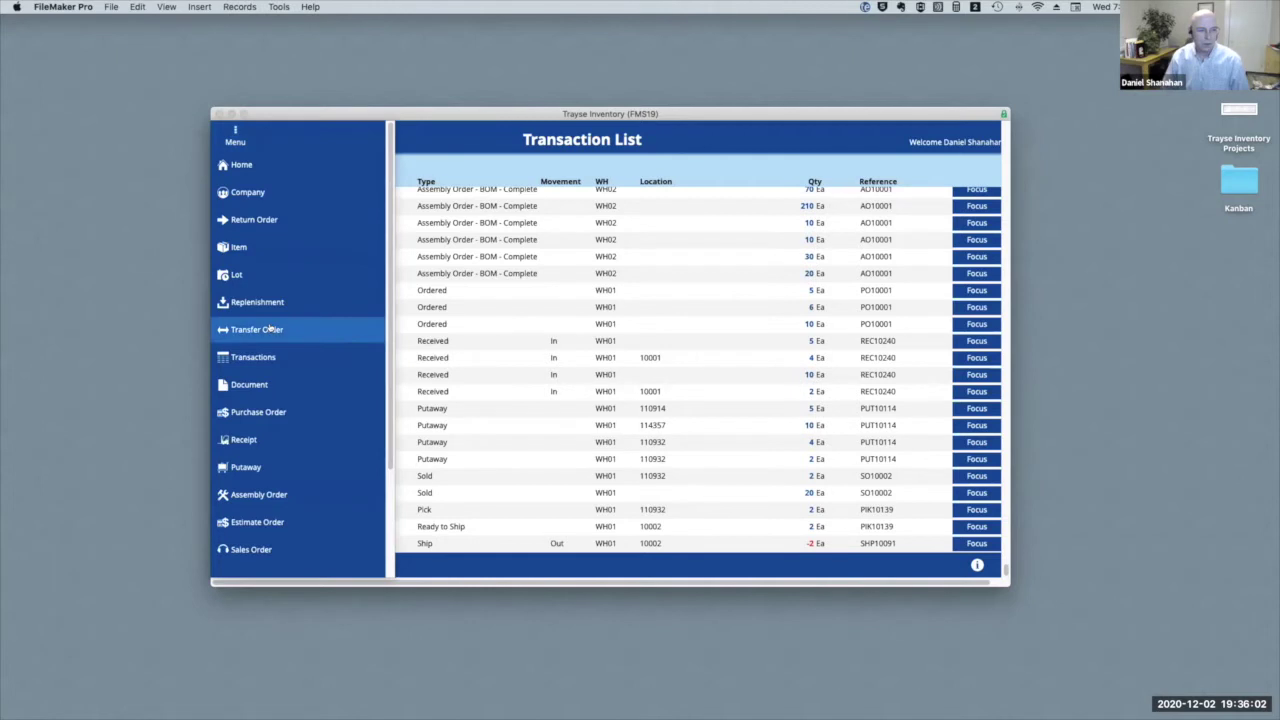
left_click(262, 413)
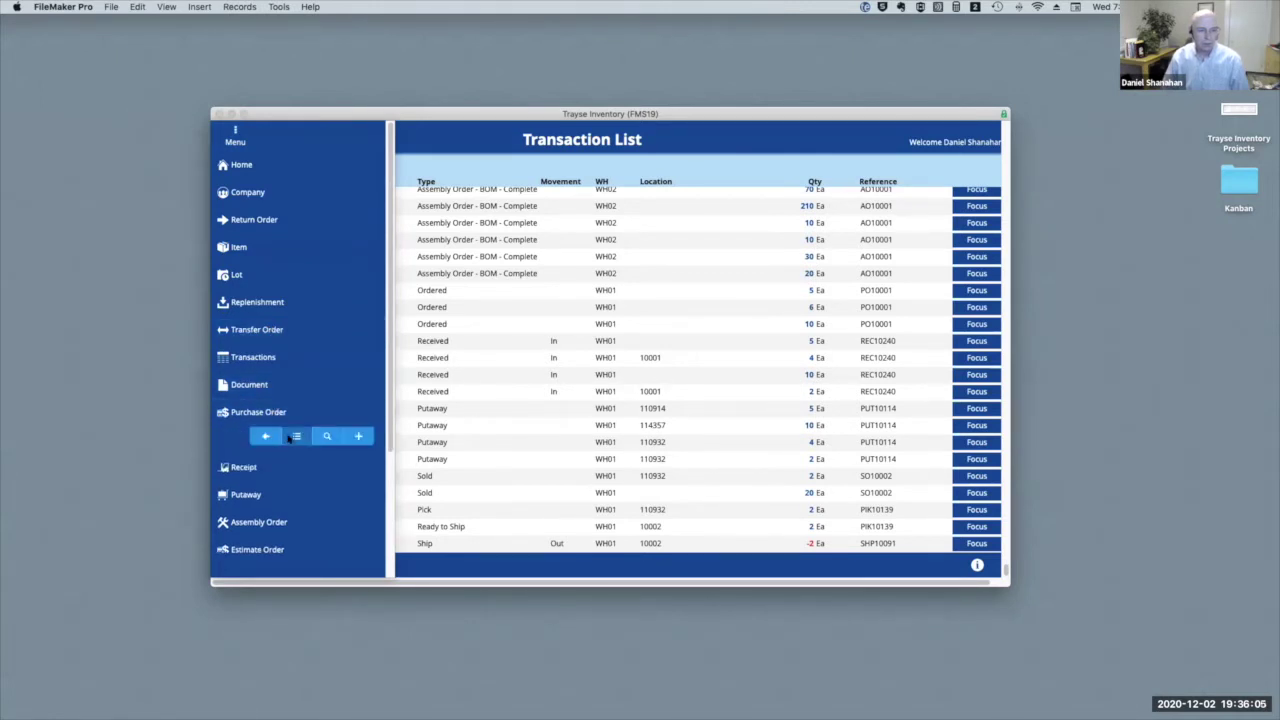
left_click(291, 438)
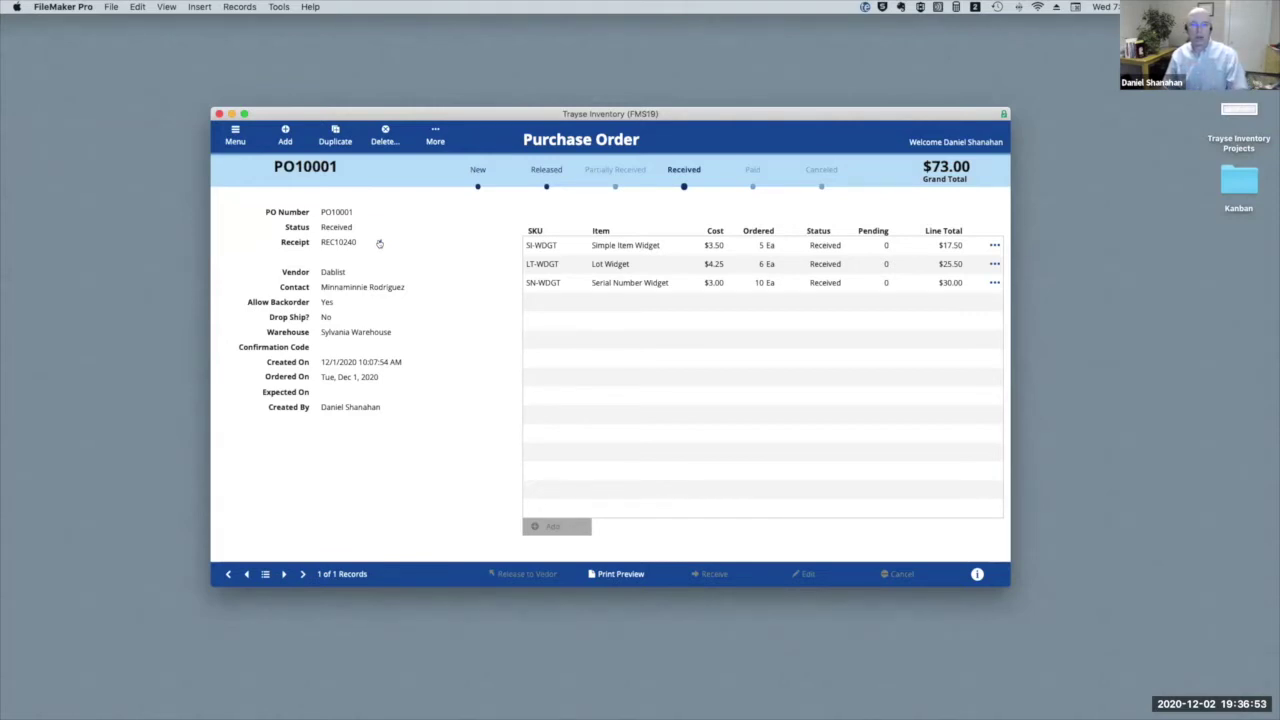
Step: Open the purchase order's linked receipt, check its LT-WDGT lot and SN-WDGT serials, and follow it to the linked putaway
left_click(379, 242)
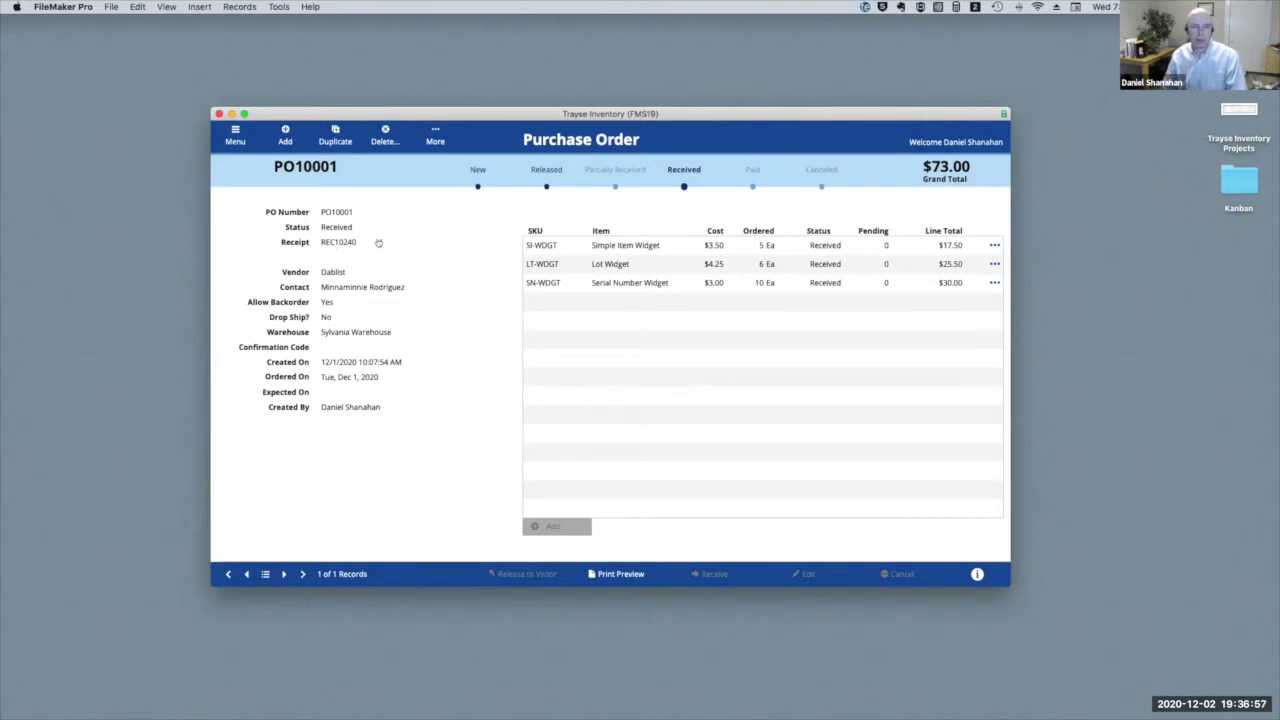
left_click(379, 242)
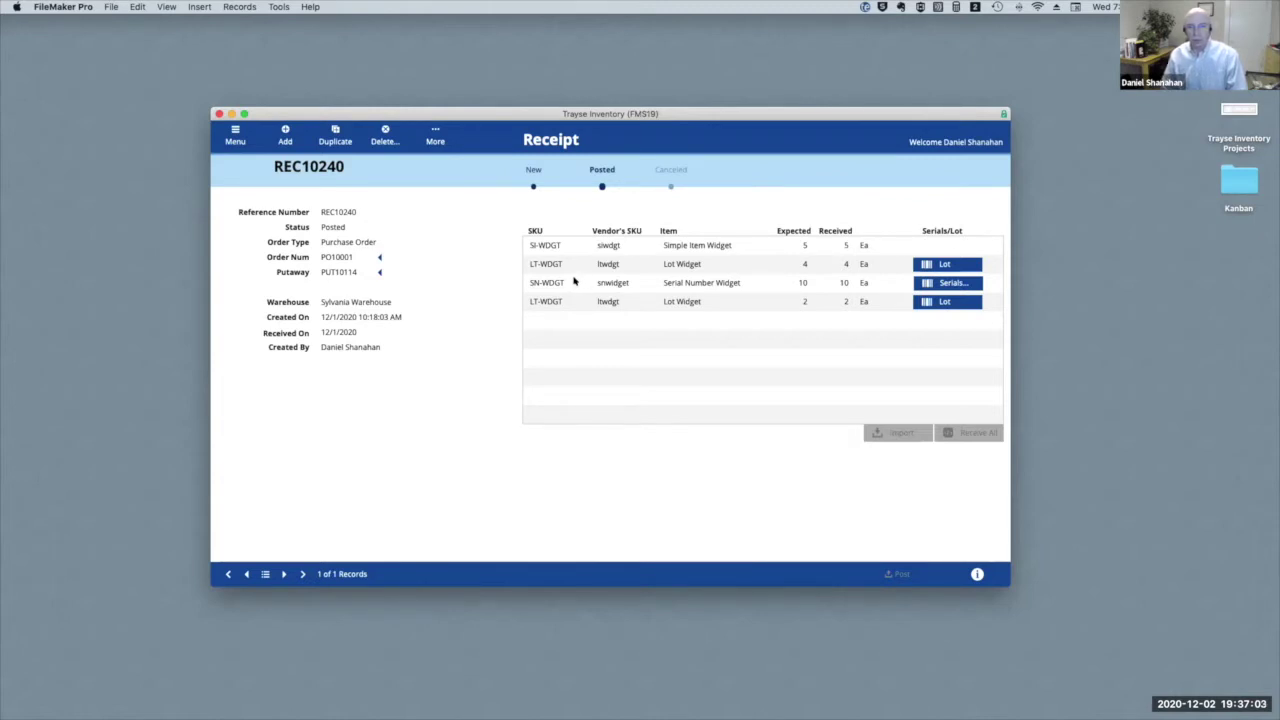
left_click(939, 264)
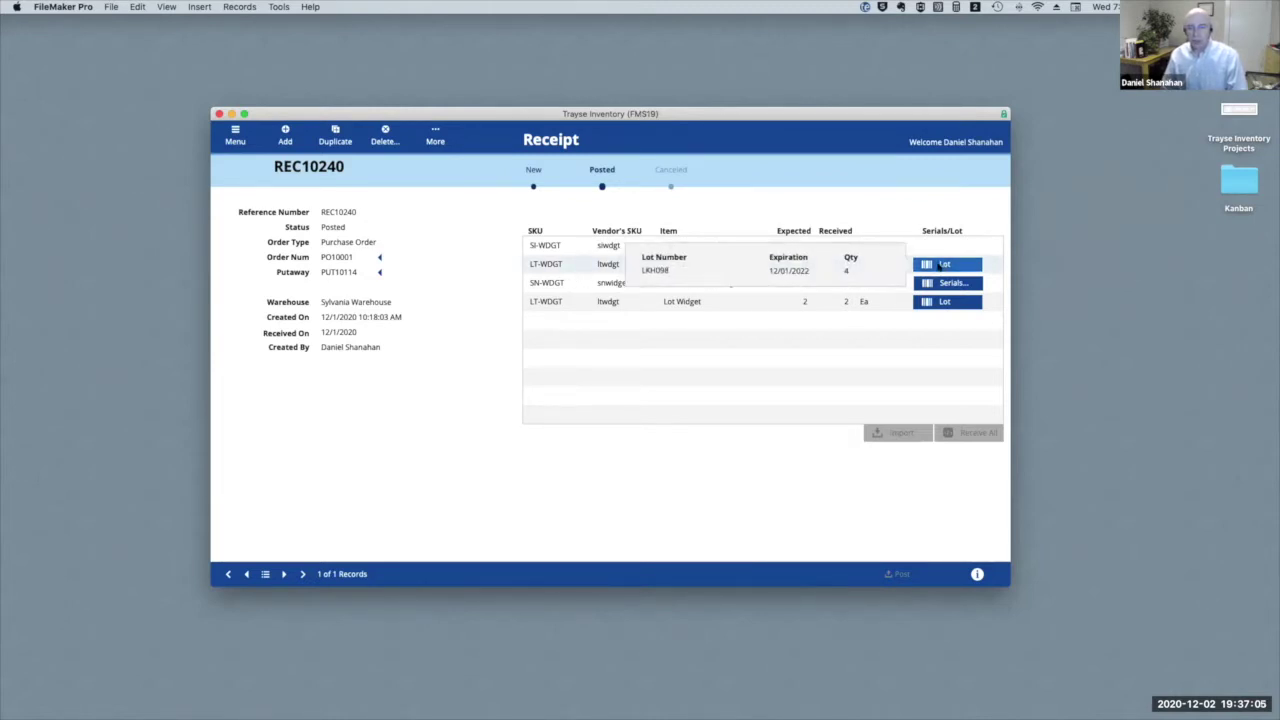
left_click(940, 283)
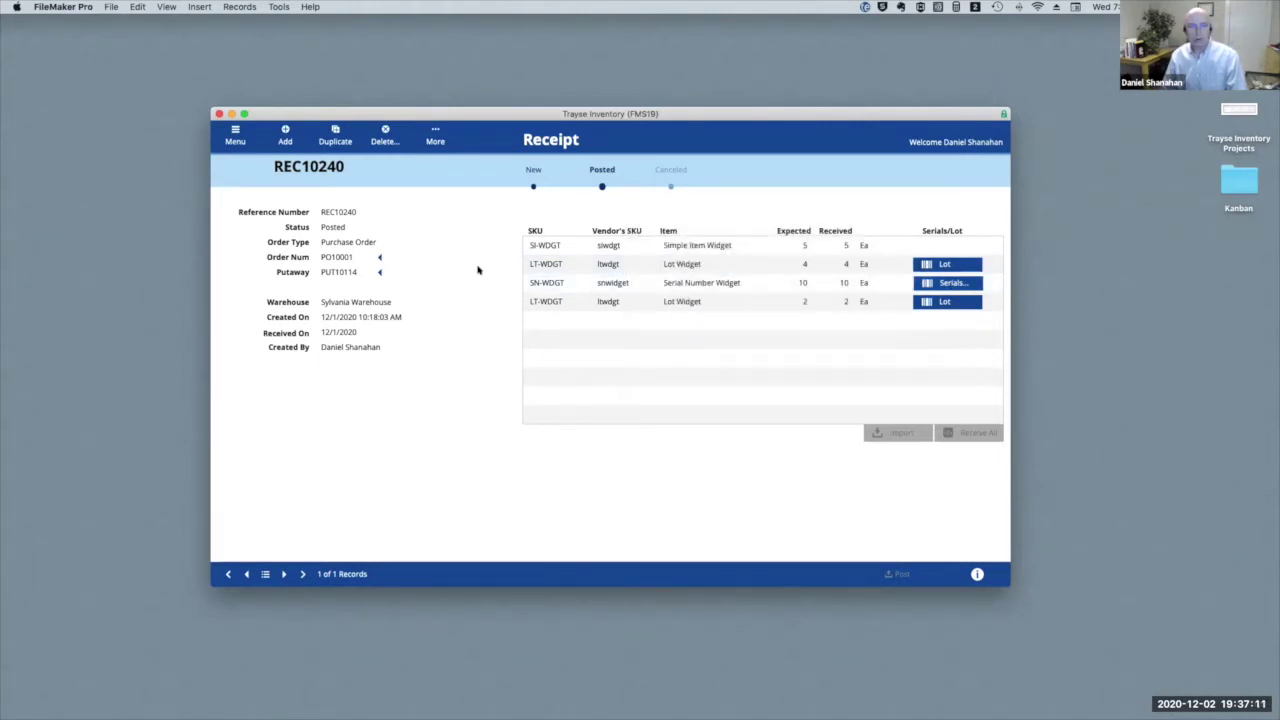
left_click(435, 141)
left_click(380, 272)
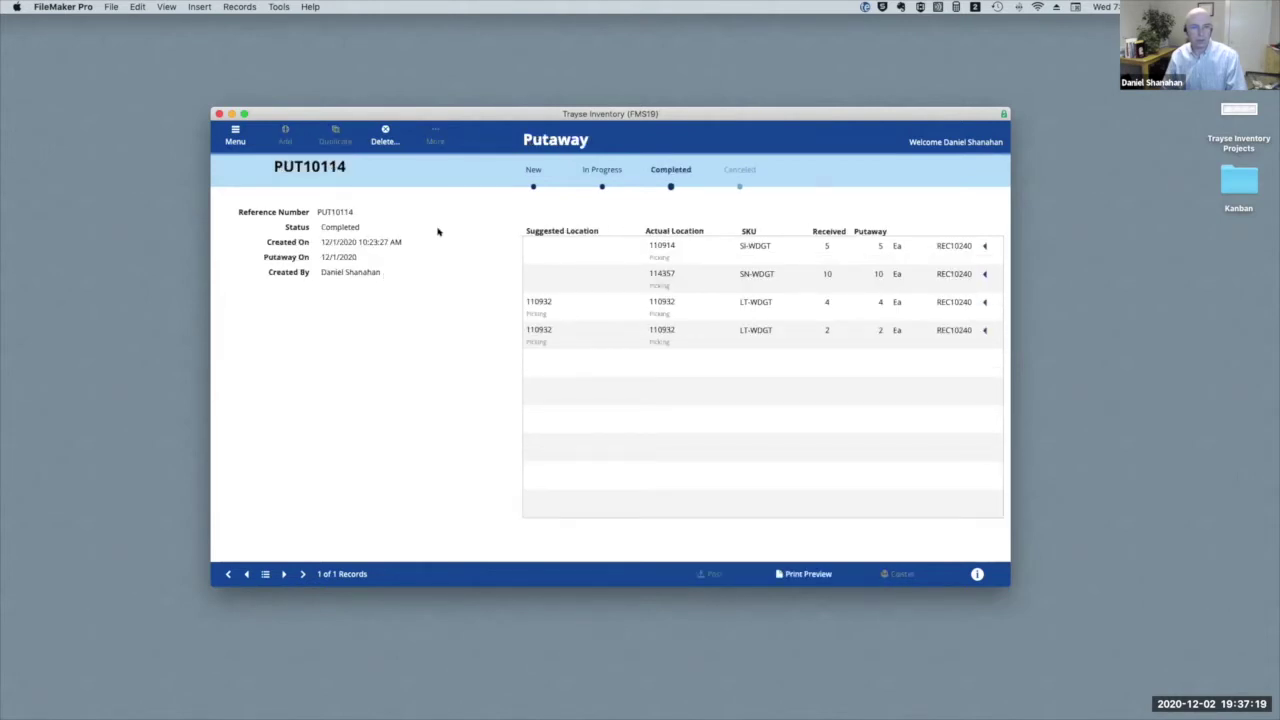
Step: Go back from the putaway through its receipt to the purchase order, and check the order's additional record options
left_click(984, 274)
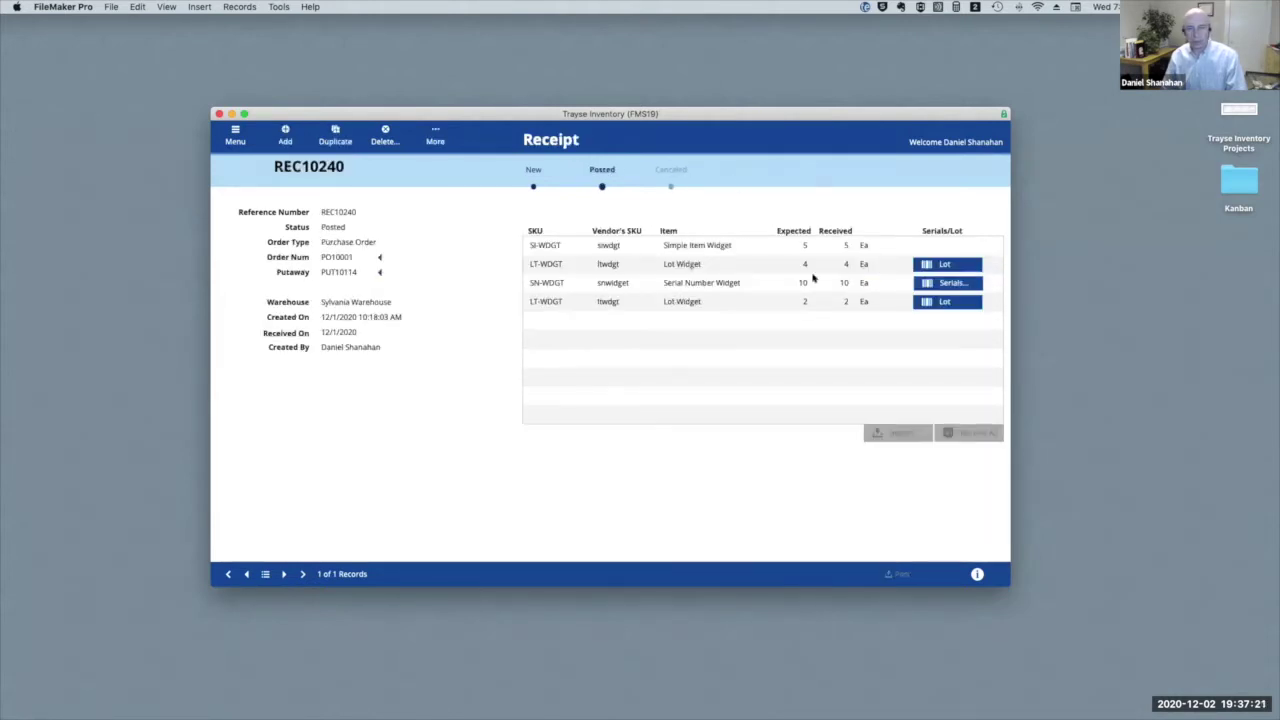
left_click(382, 258)
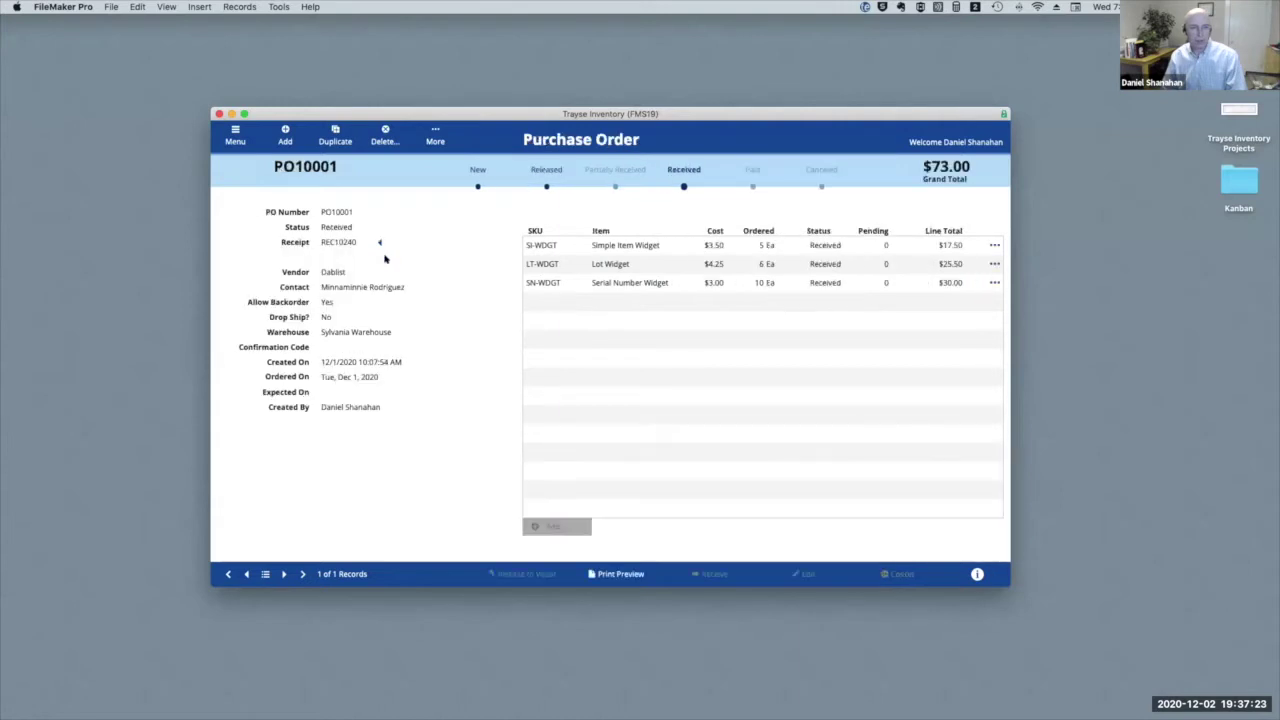
left_click(435, 137)
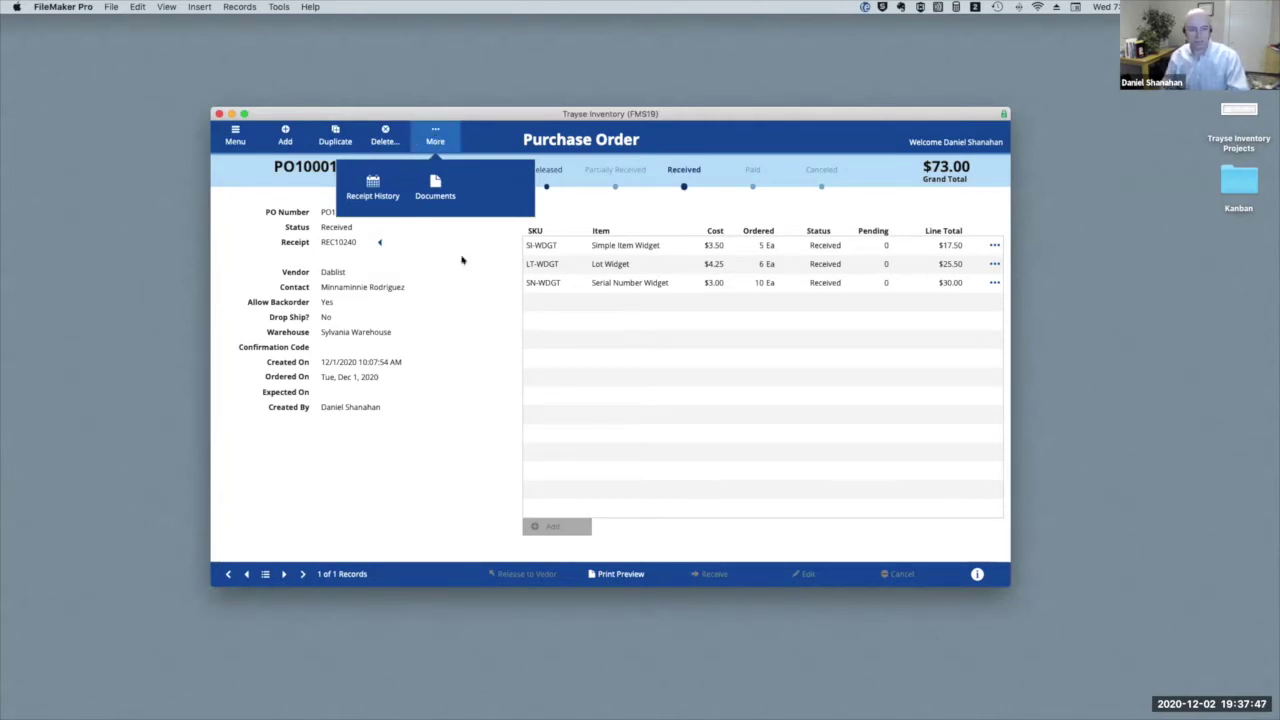
left_click(458, 334)
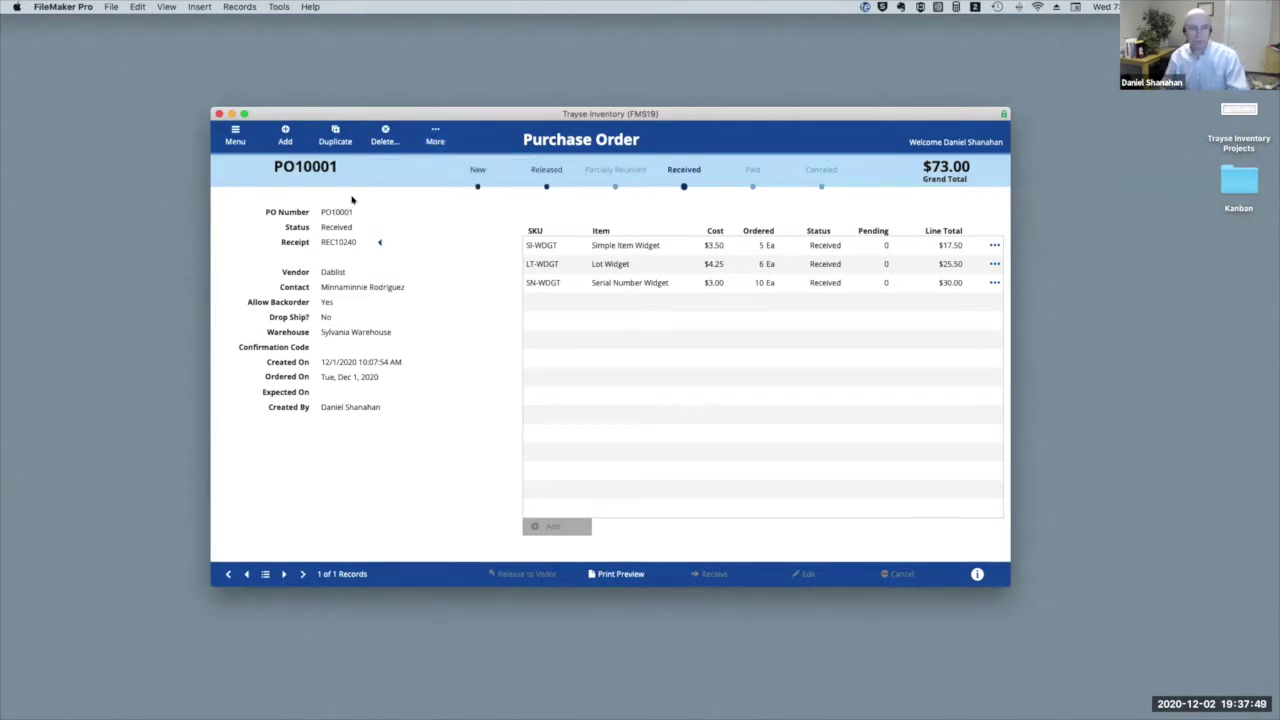
Step: Open the completed sales order for Aivee from the sales order list and follow it to its linked pick record
left_click(237, 134)
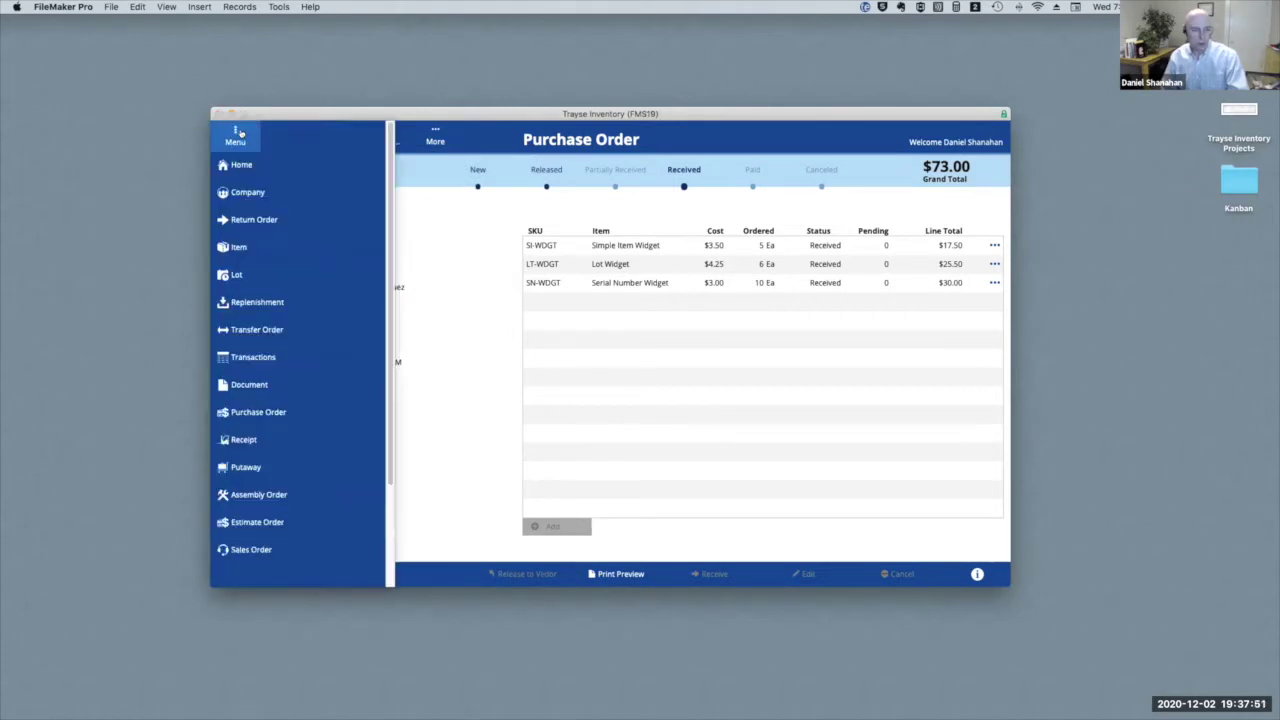
scroll(279, 341, "down", 3)
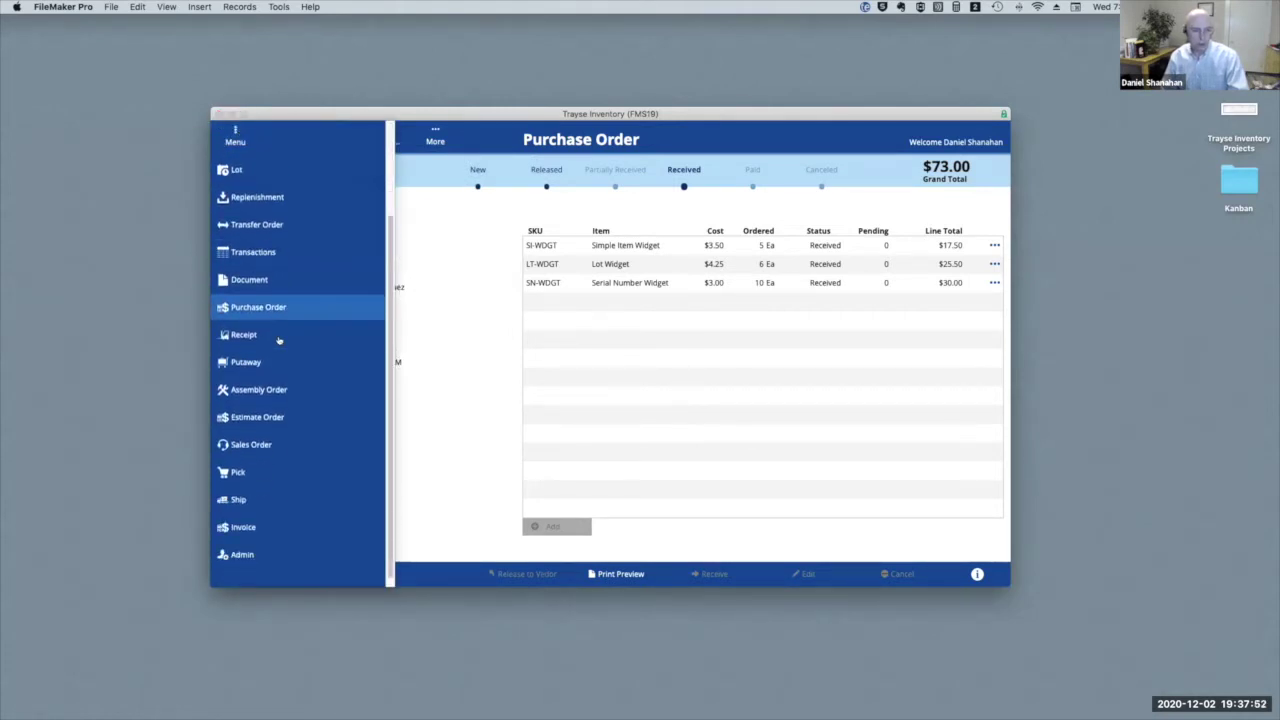
left_click(258, 444)
left_click(297, 543)
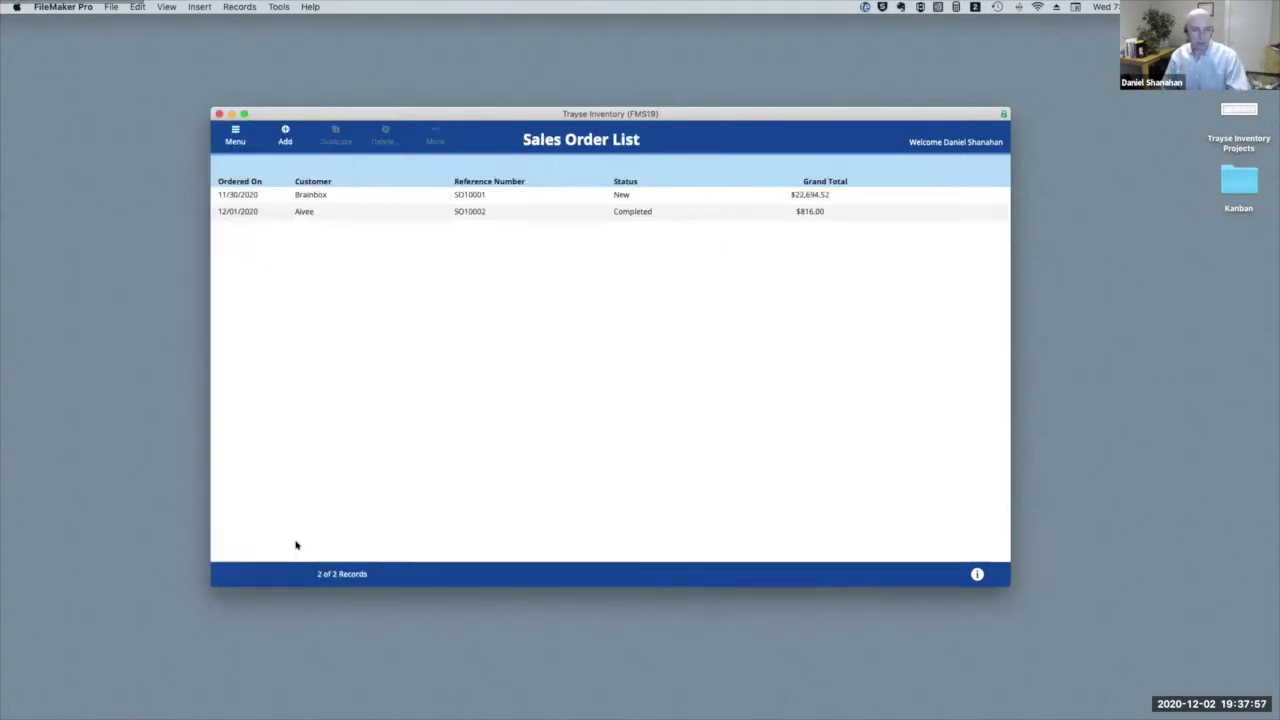
left_click(317, 211)
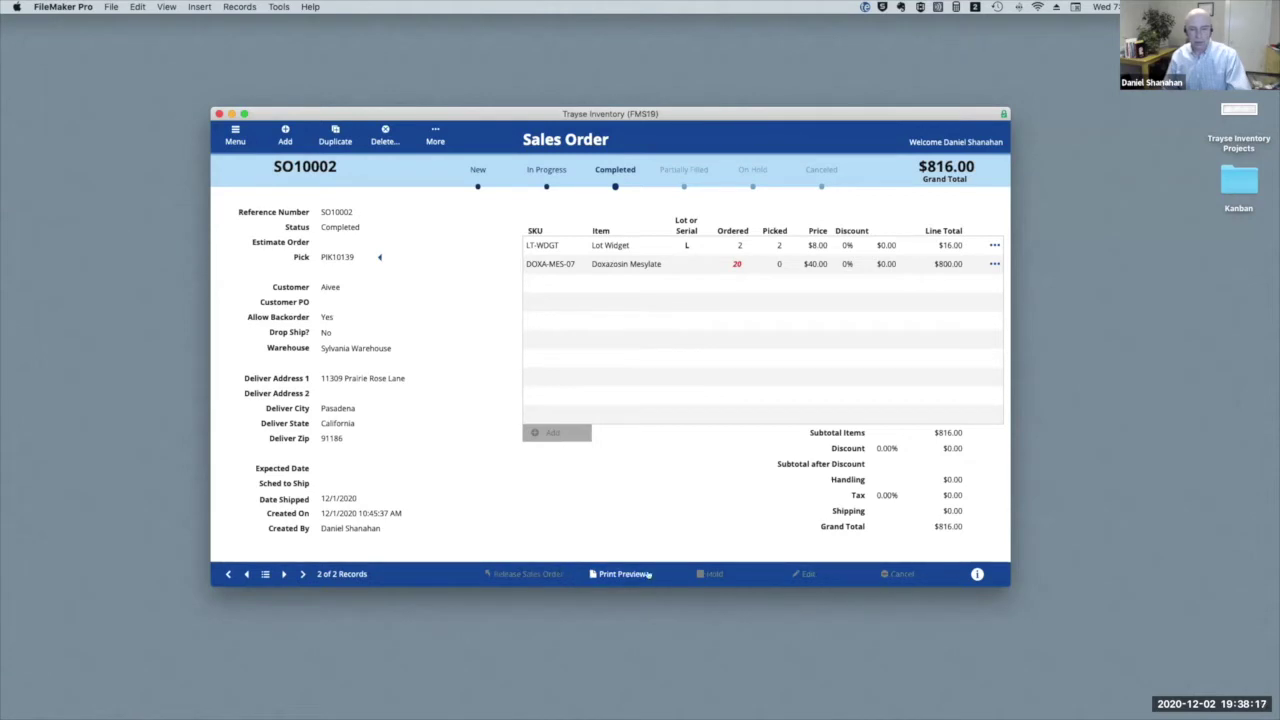
left_click(378, 258)
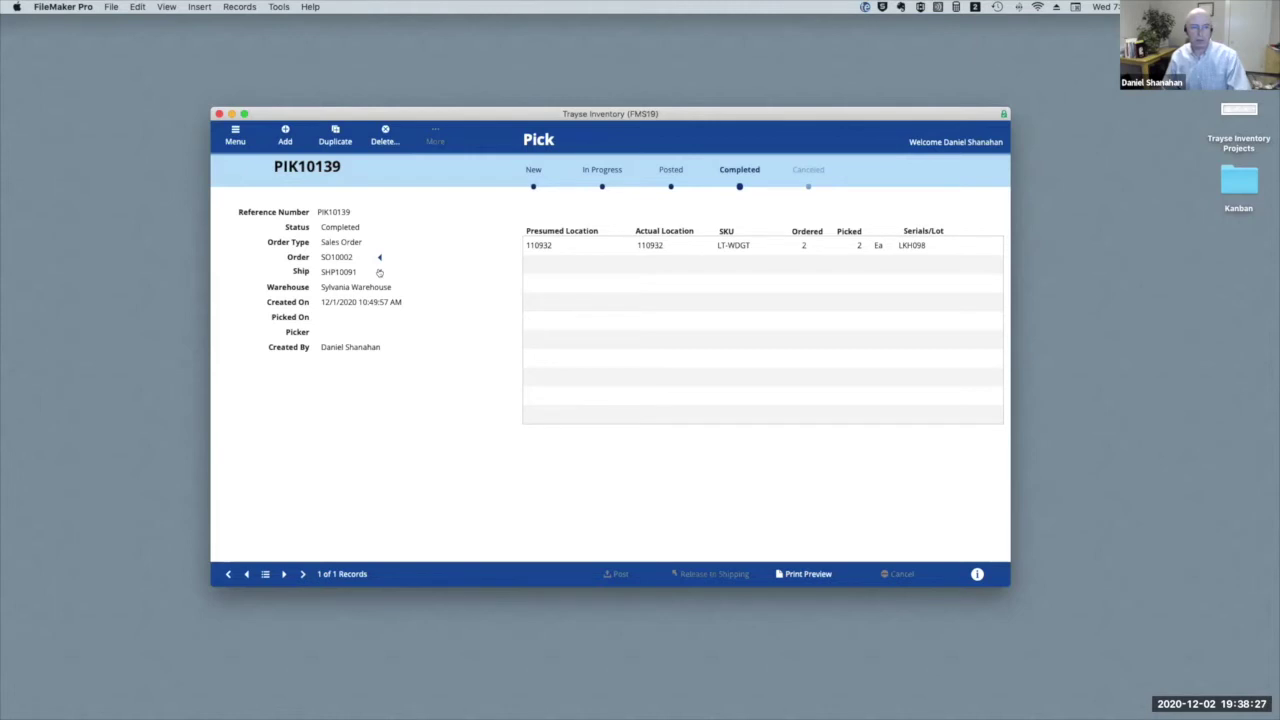
Step: Open the assembly order for DOXA-MES-07 with status New, and review its build tasks and bill of materials
left_click(233, 133)
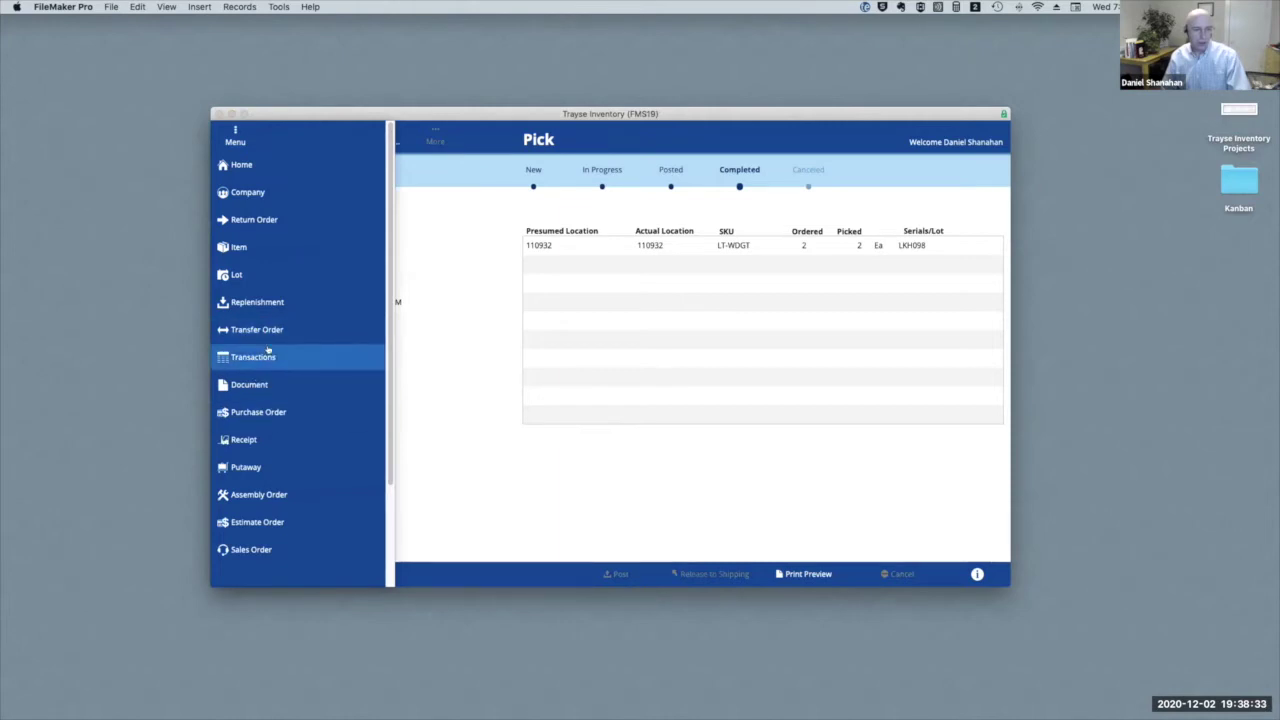
left_click(262, 494)
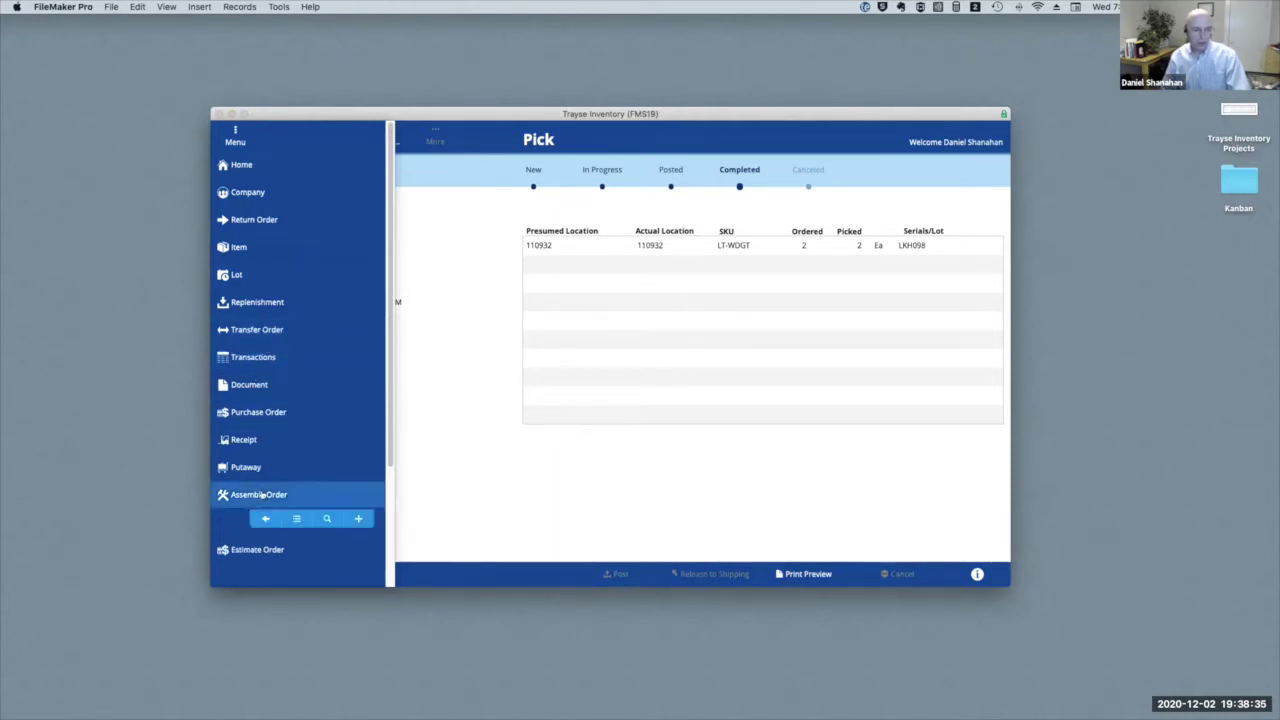
left_click(297, 519)
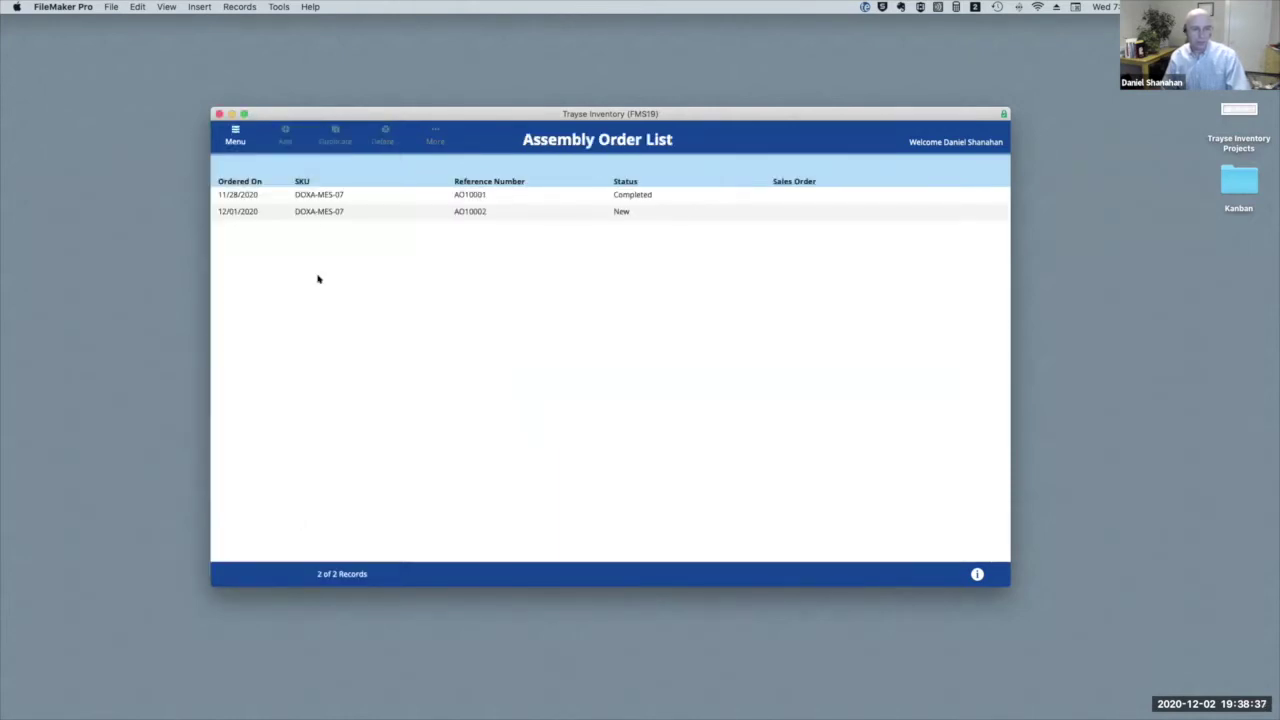
left_click(310, 216)
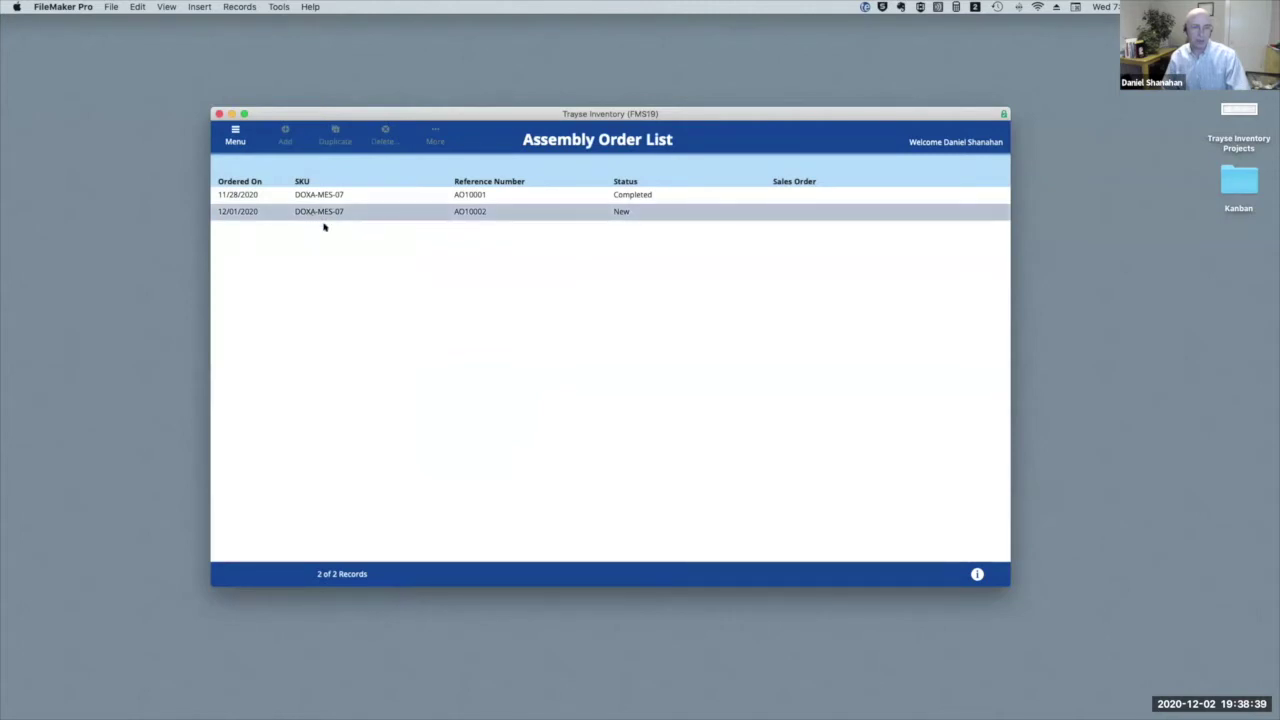
left_click(323, 222)
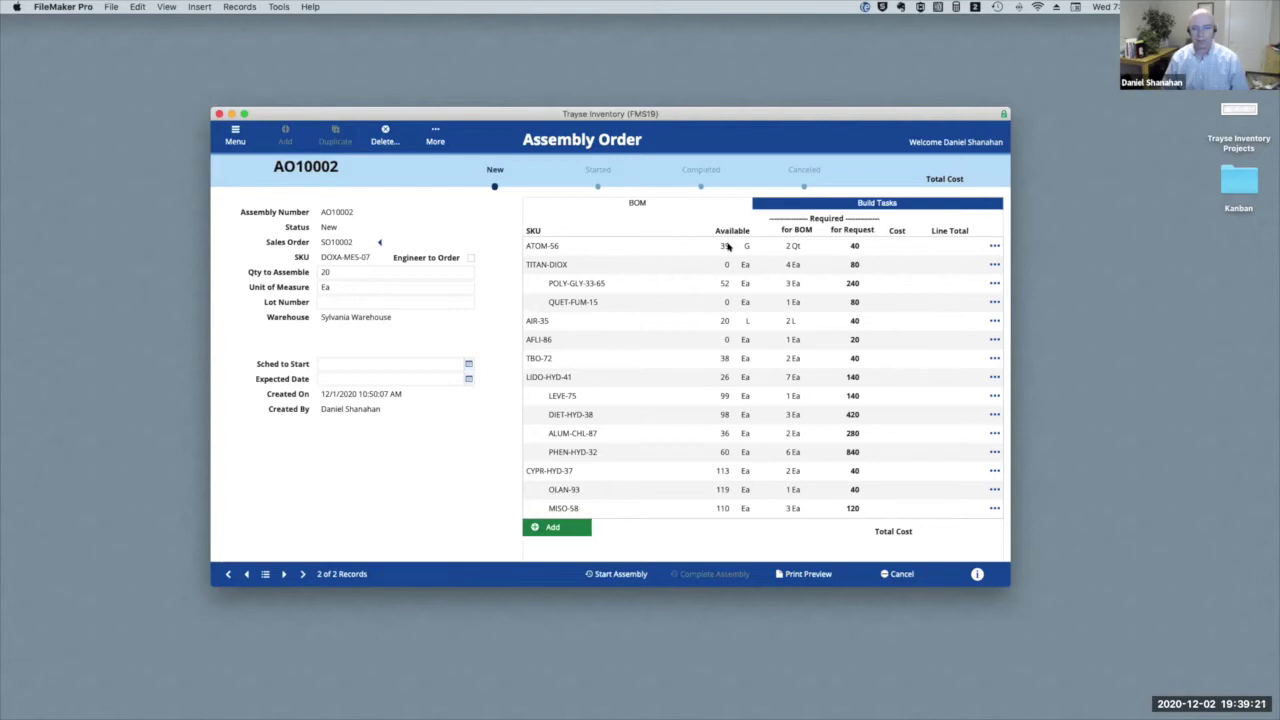
left_click(798, 207)
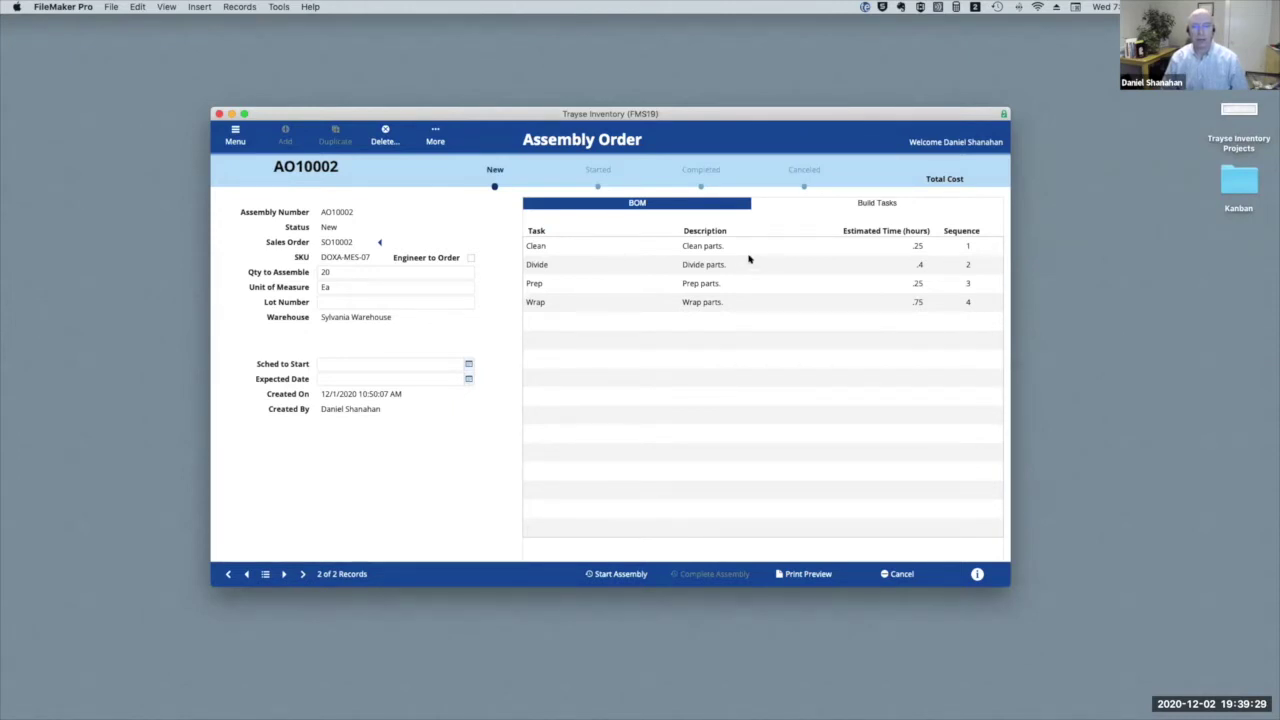
left_click(693, 202)
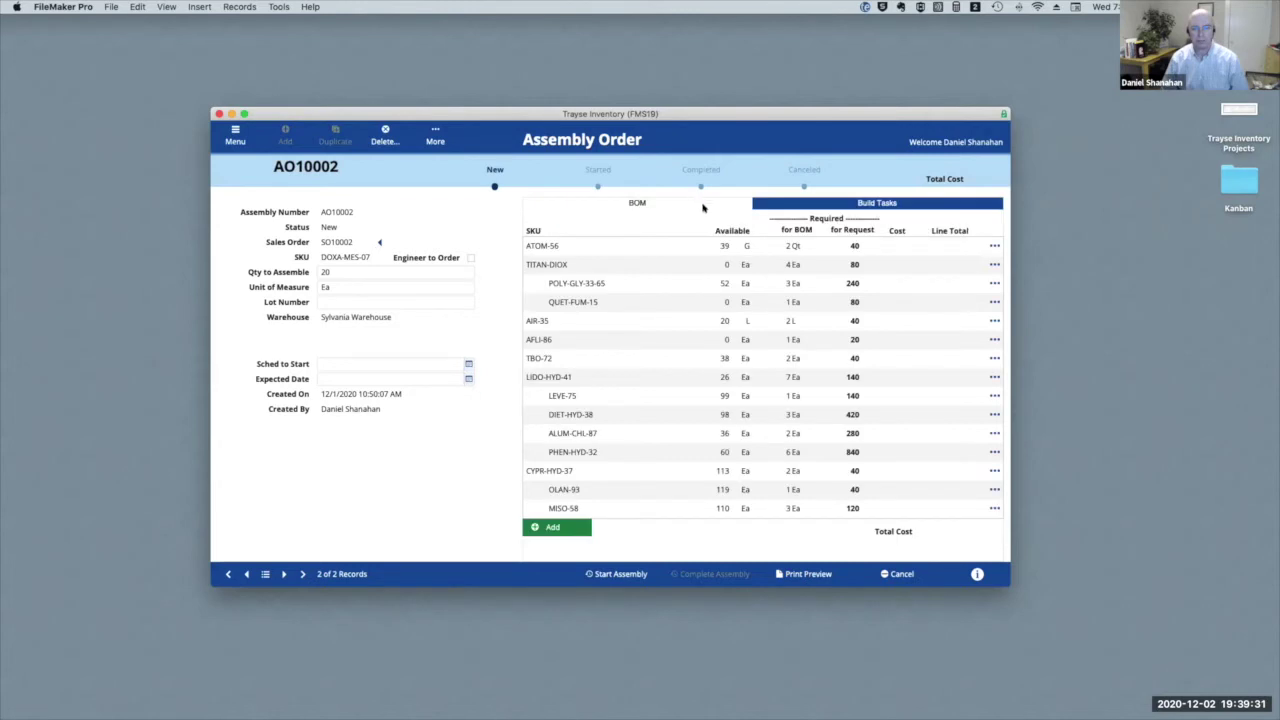
Step: Return to the transaction list and examine the Assembly Order Build and BOM Start transactions dated 11/28/2020
left_click(236, 133)
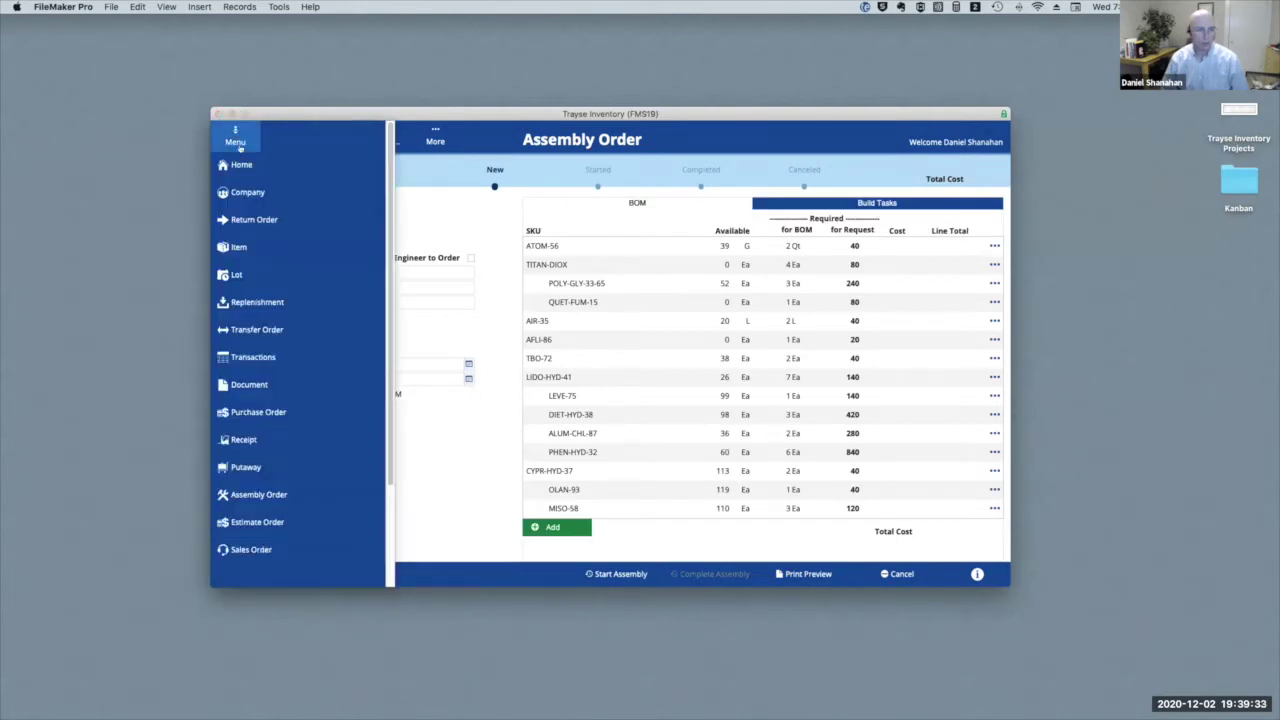
left_click(265, 355)
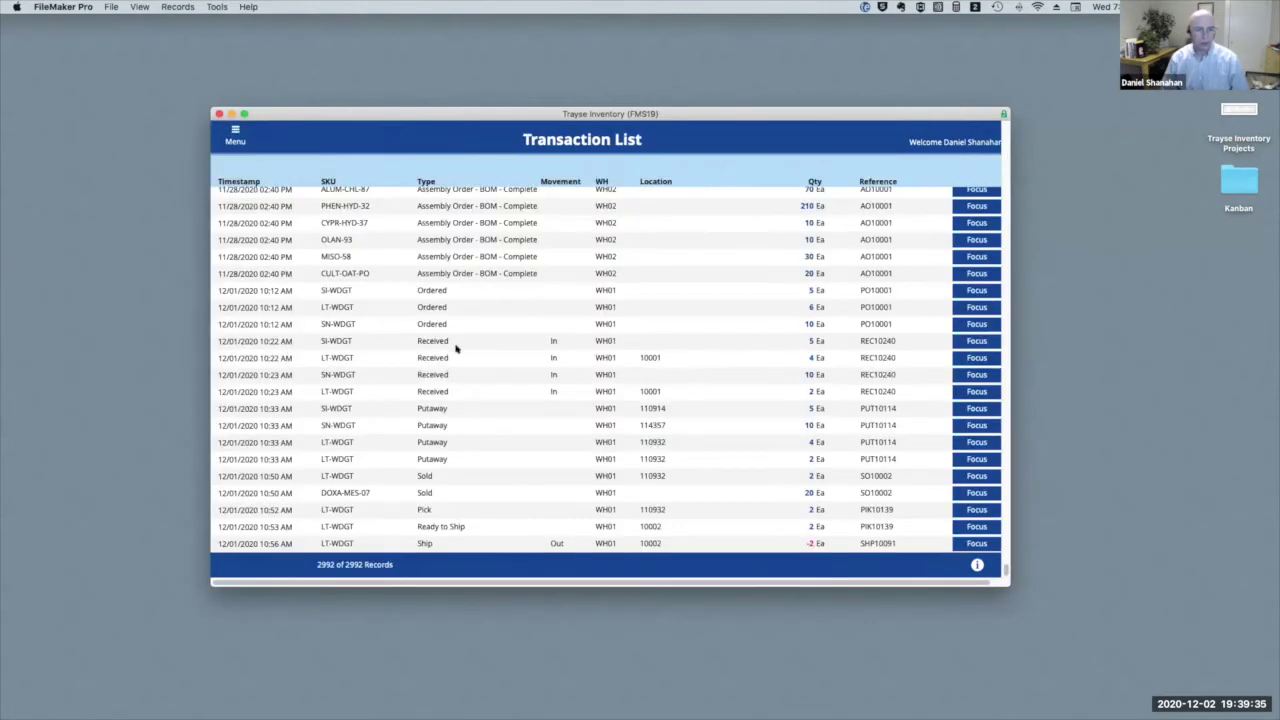
scroll(455, 347, "up", 10)
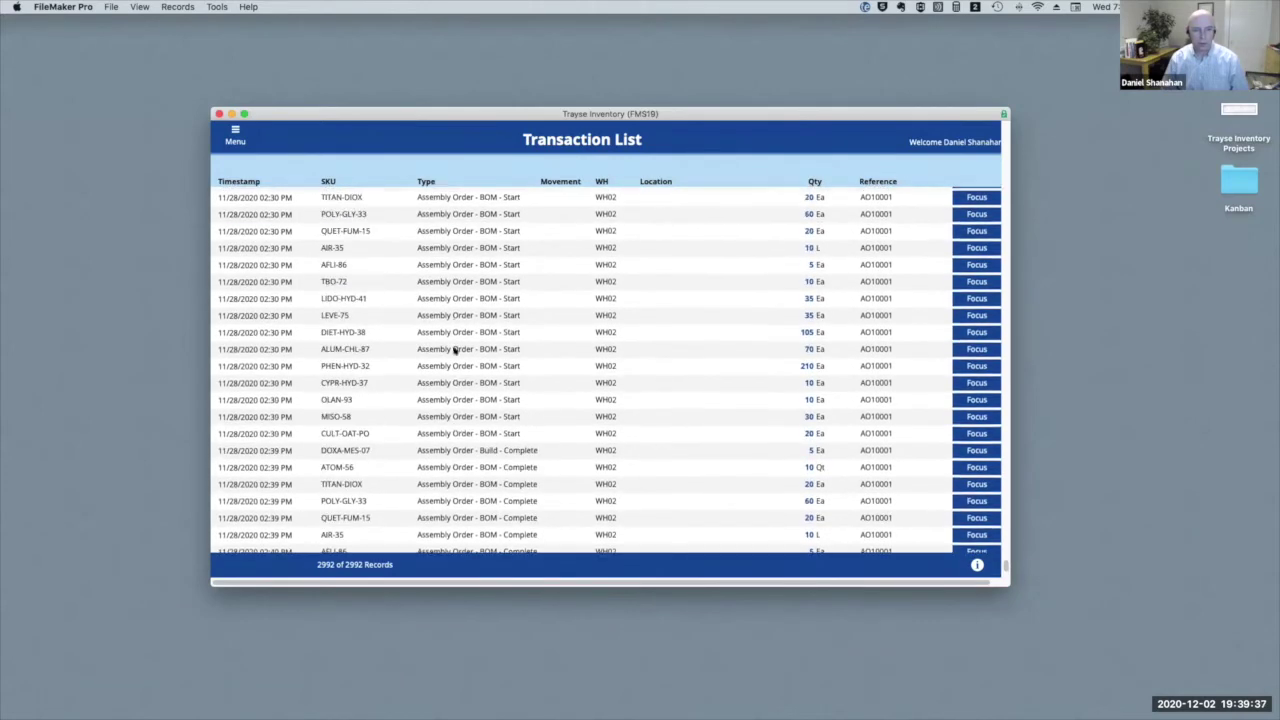
scroll(455, 347, "up", 3)
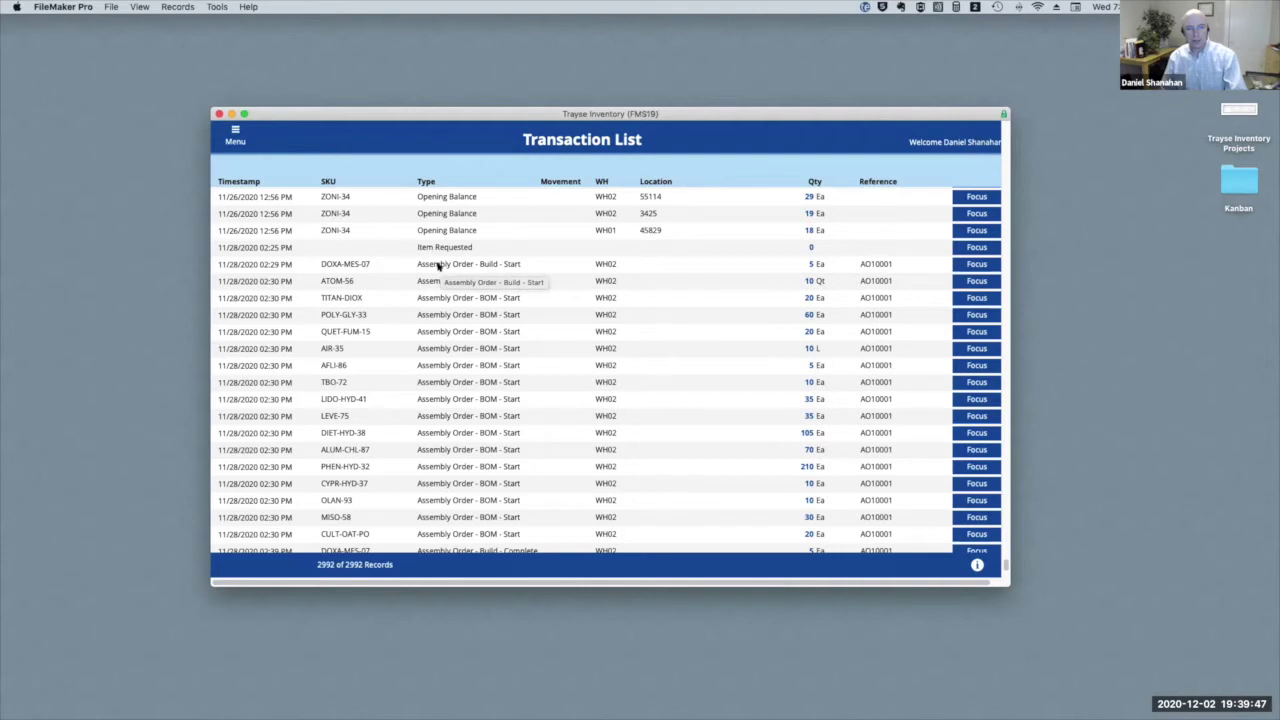
scroll(437, 266, "down", 1)
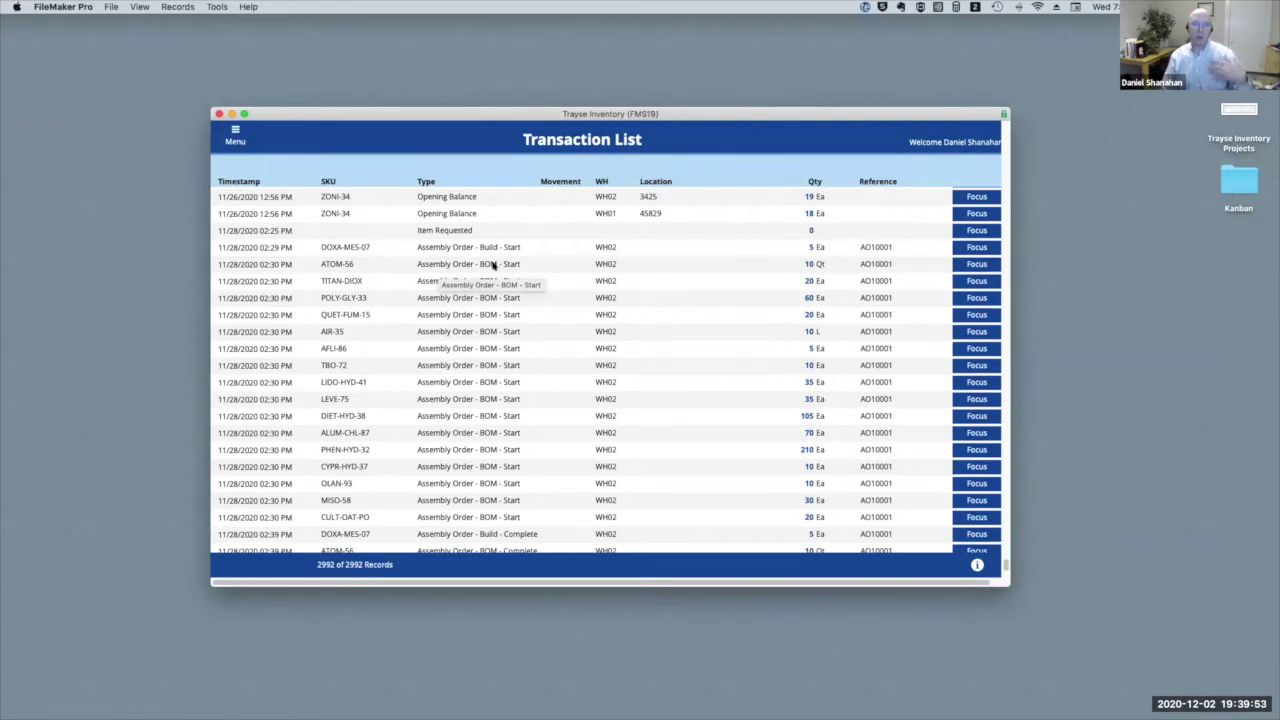
Step: Review the Durango Warehouse stock history behind the Assembly Order - Build - Start transaction for DOXA-MES-07
scroll(493, 266, "down", 1)
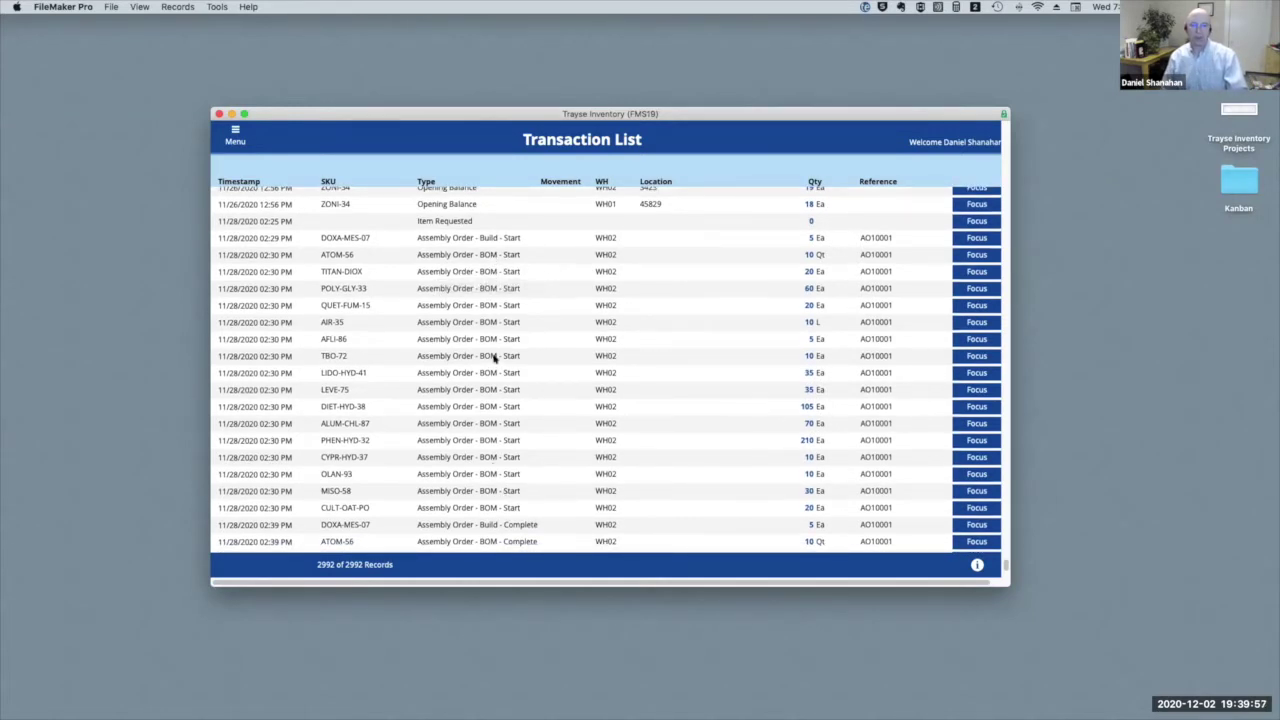
left_click(971, 238)
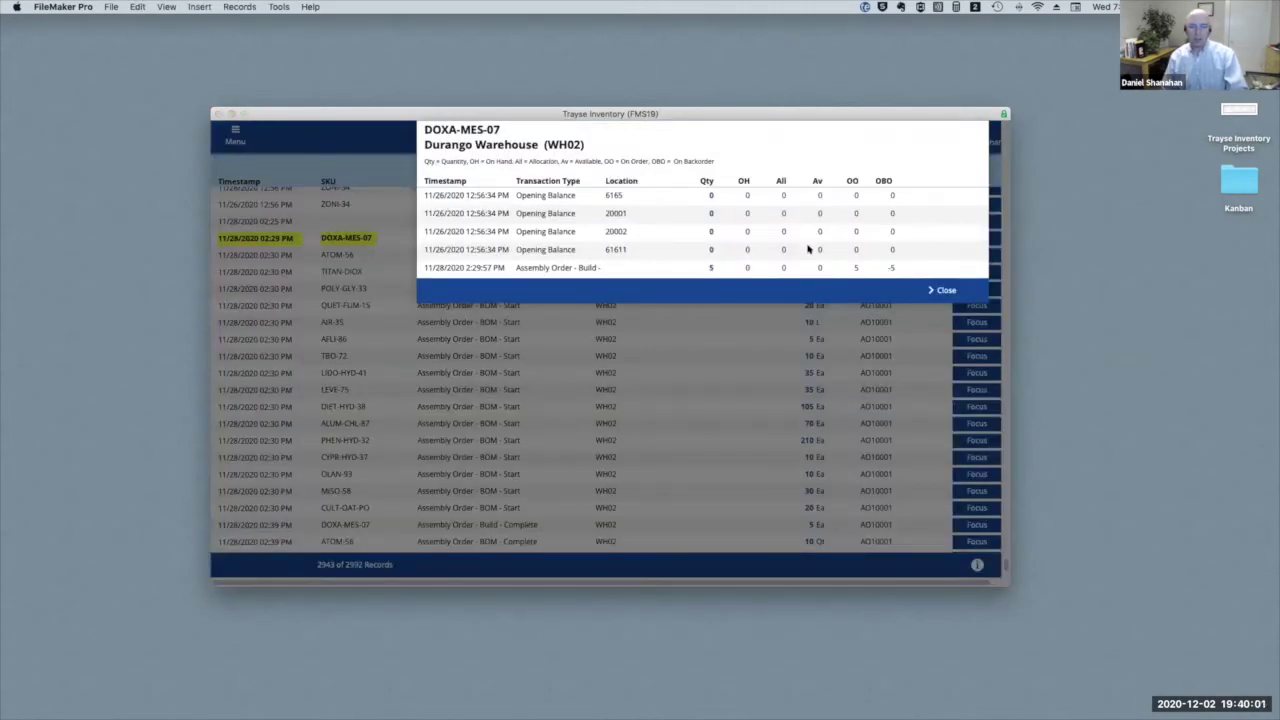
left_click(940, 290)
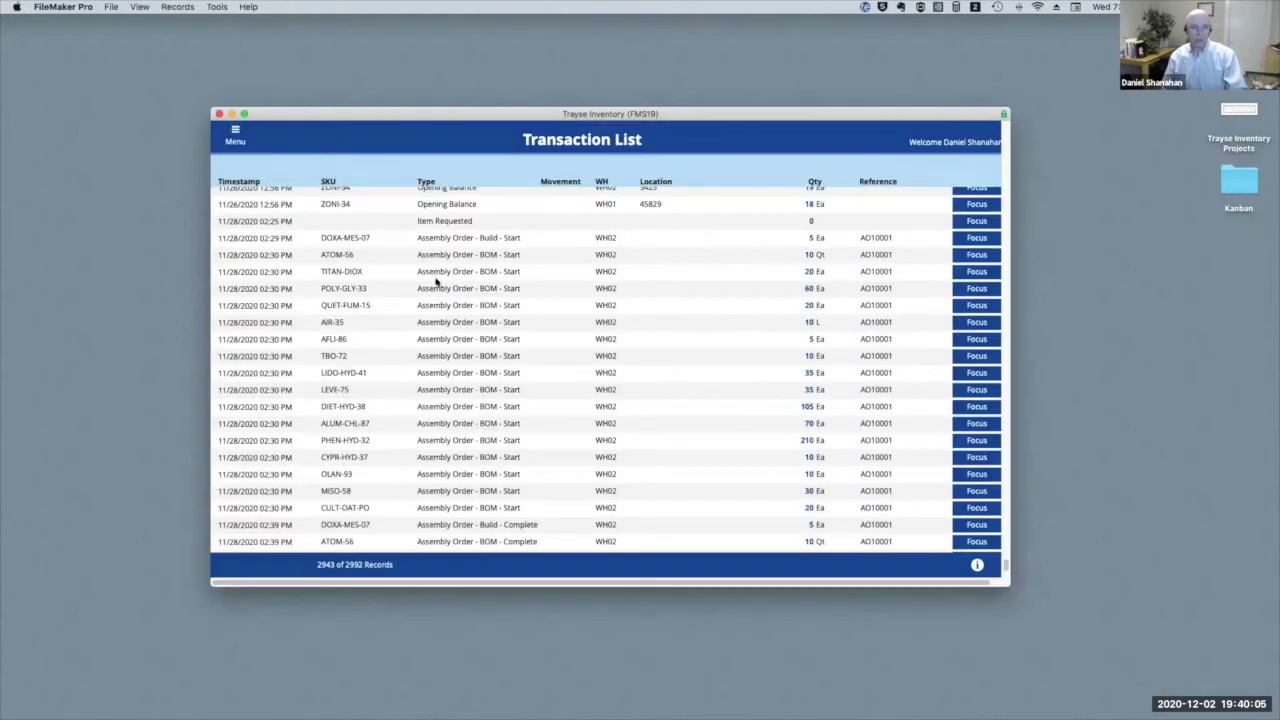
Step: Compare the stock history of ATOM-56 at its Assembly Order - BOM - Start and BOM - Complete transactions
left_click(964, 255)
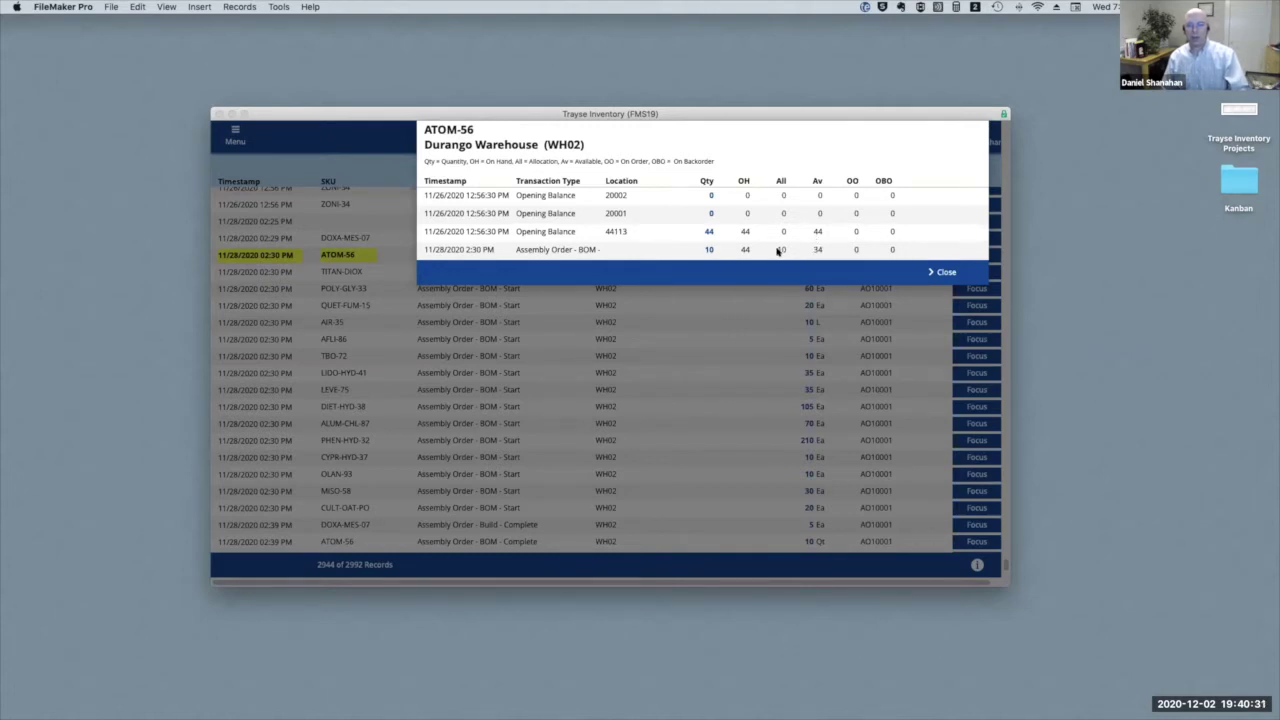
left_click(938, 271)
scroll(894, 296, "down", 5)
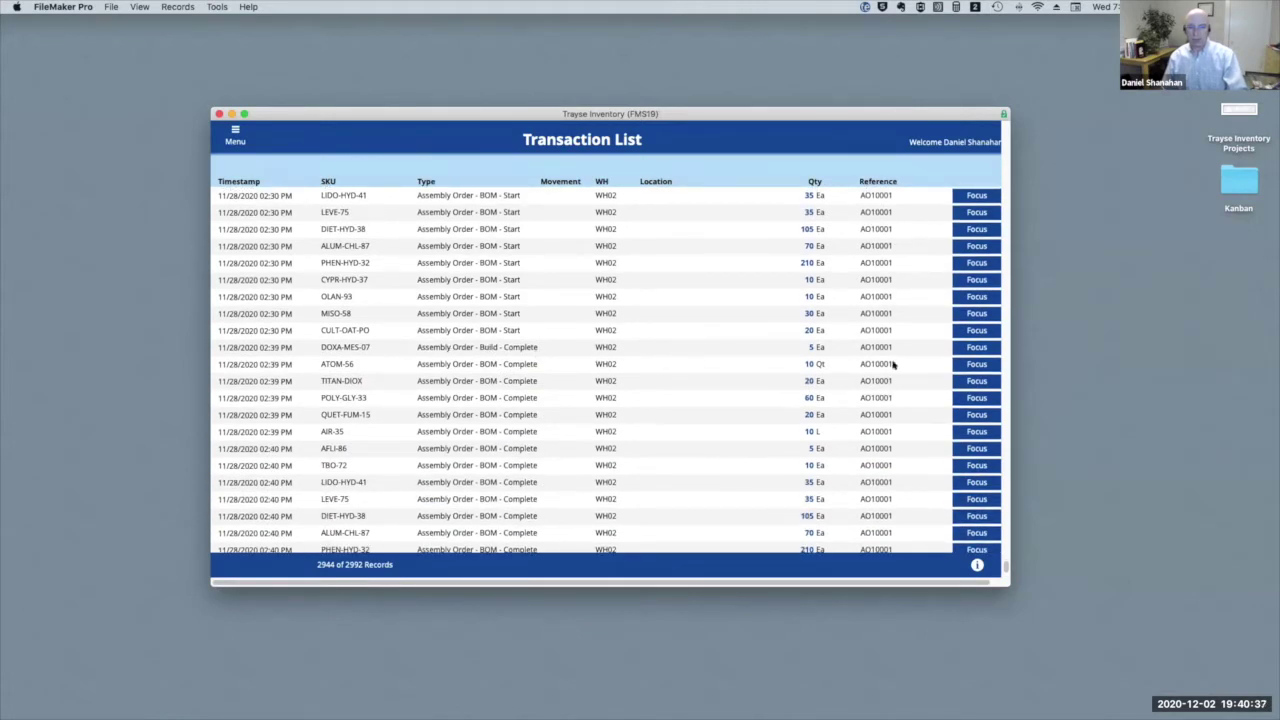
left_click(977, 364)
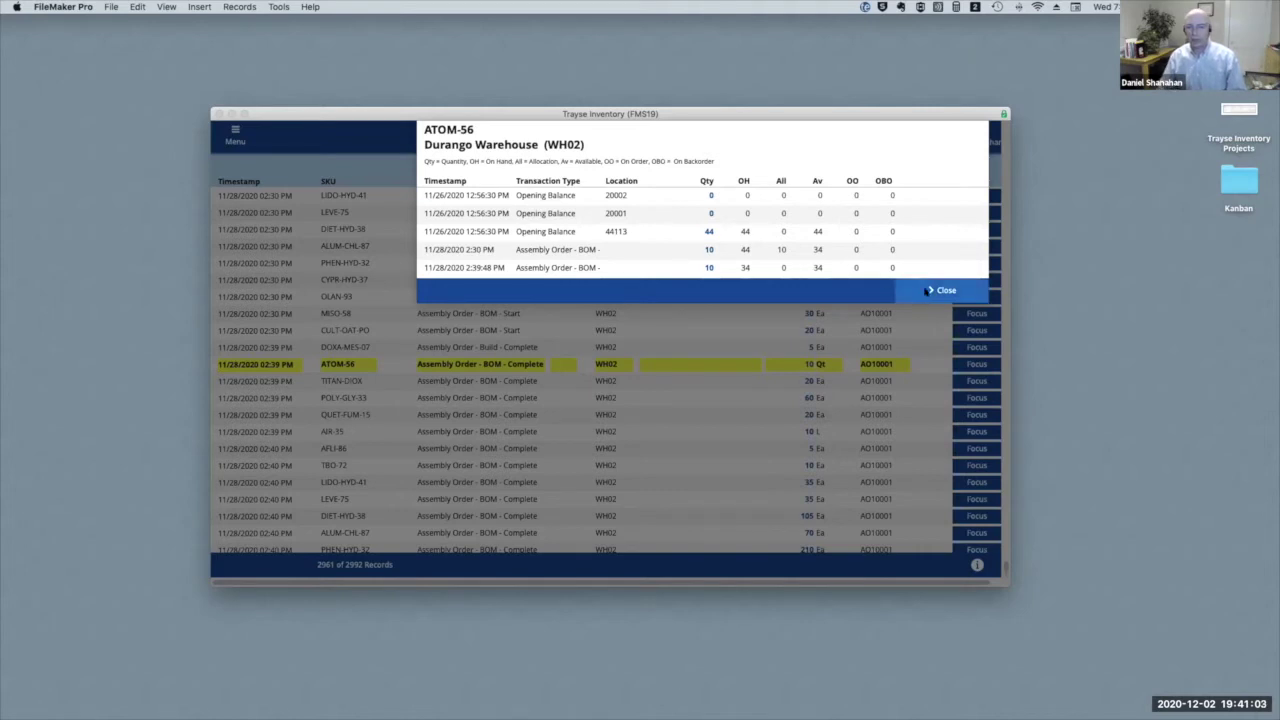
left_click(925, 291)
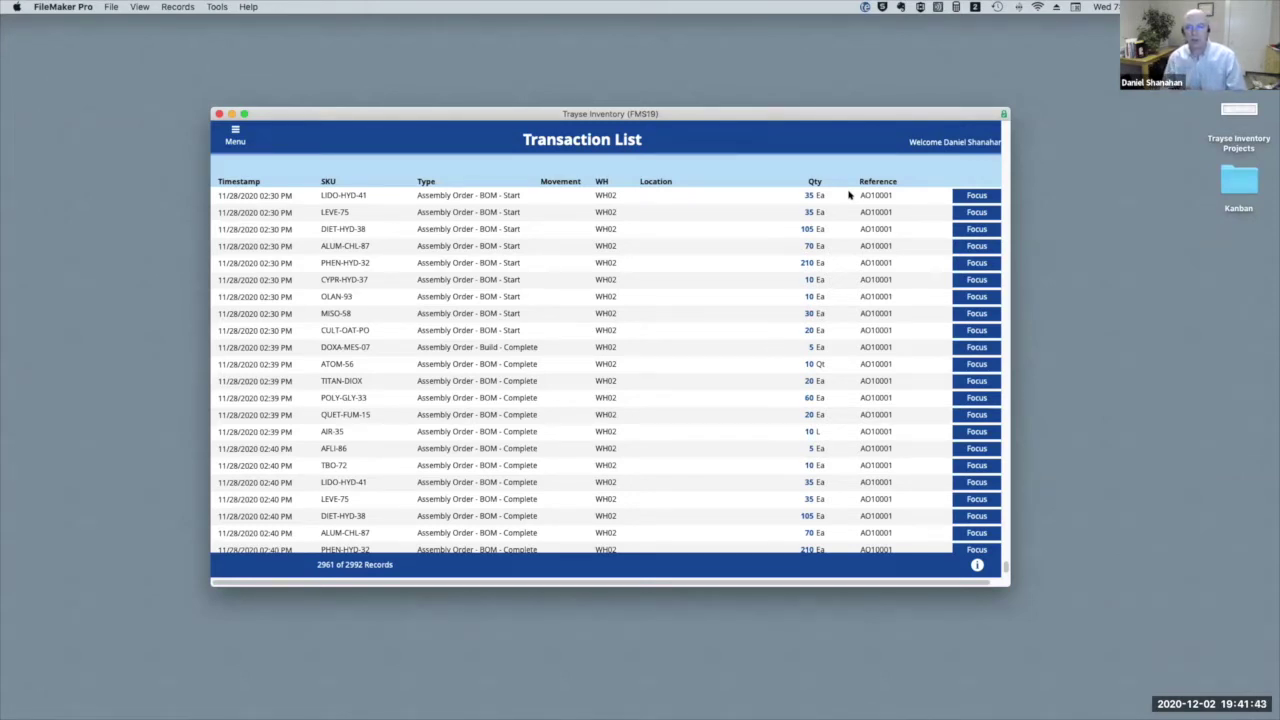
left_click(756, 41)
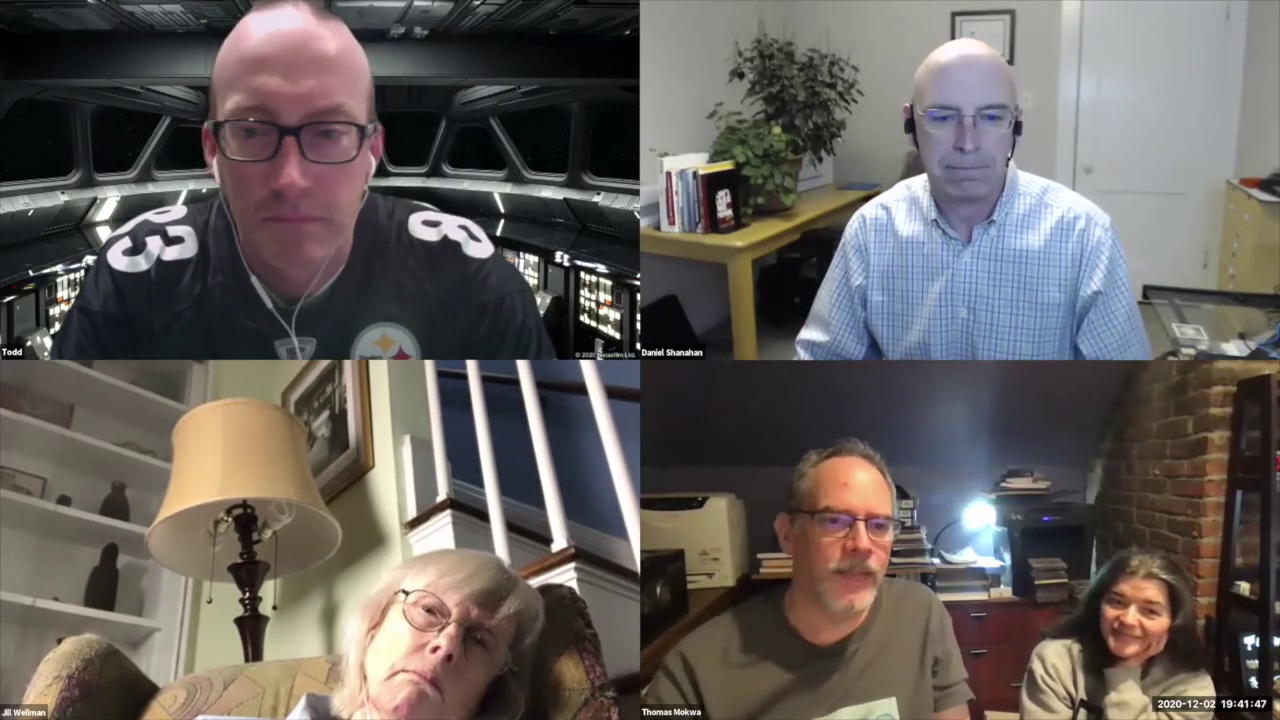
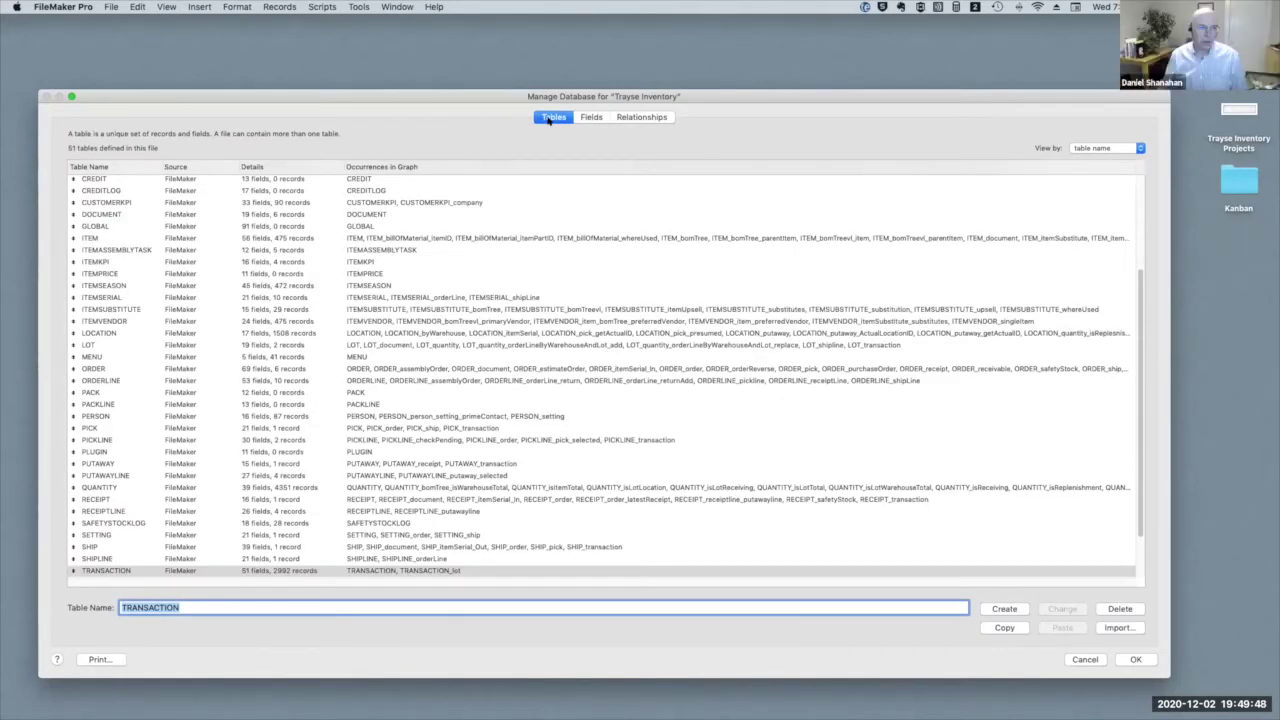
Step: Look through the database's table list and show the fields defined in the __Table__Template table
scroll(523, 326, "up", 5)
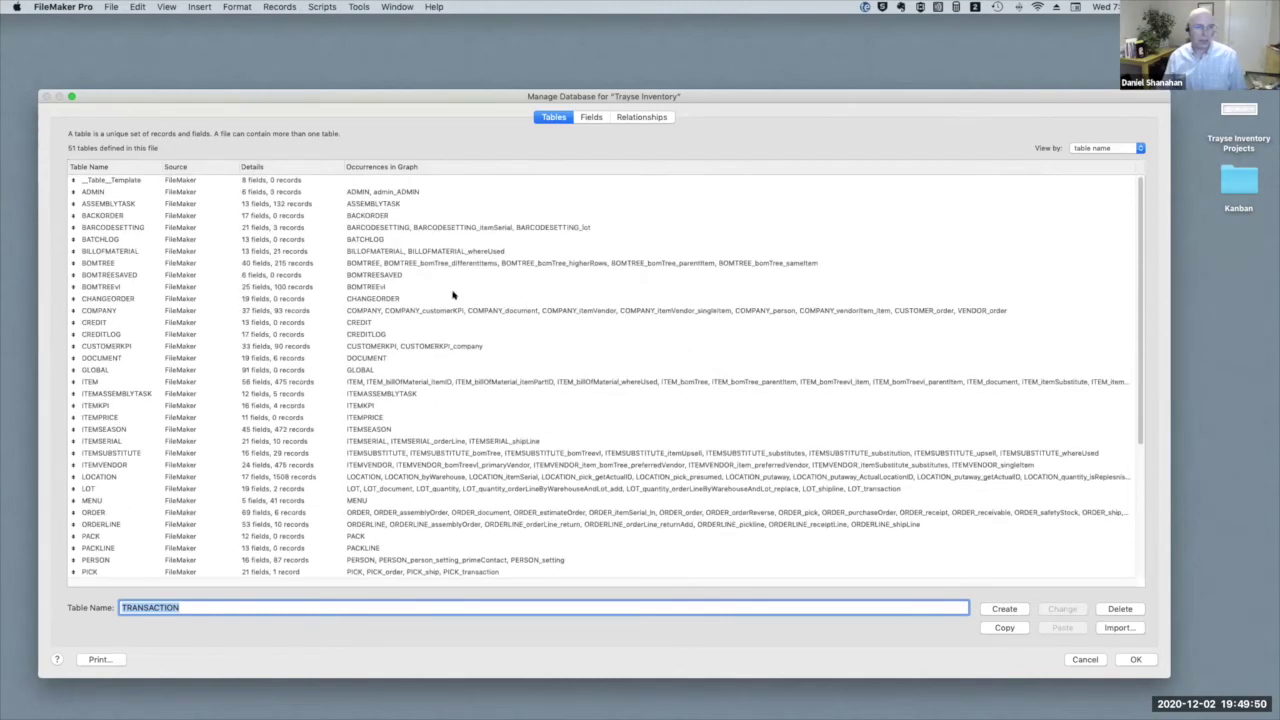
left_click(309, 178)
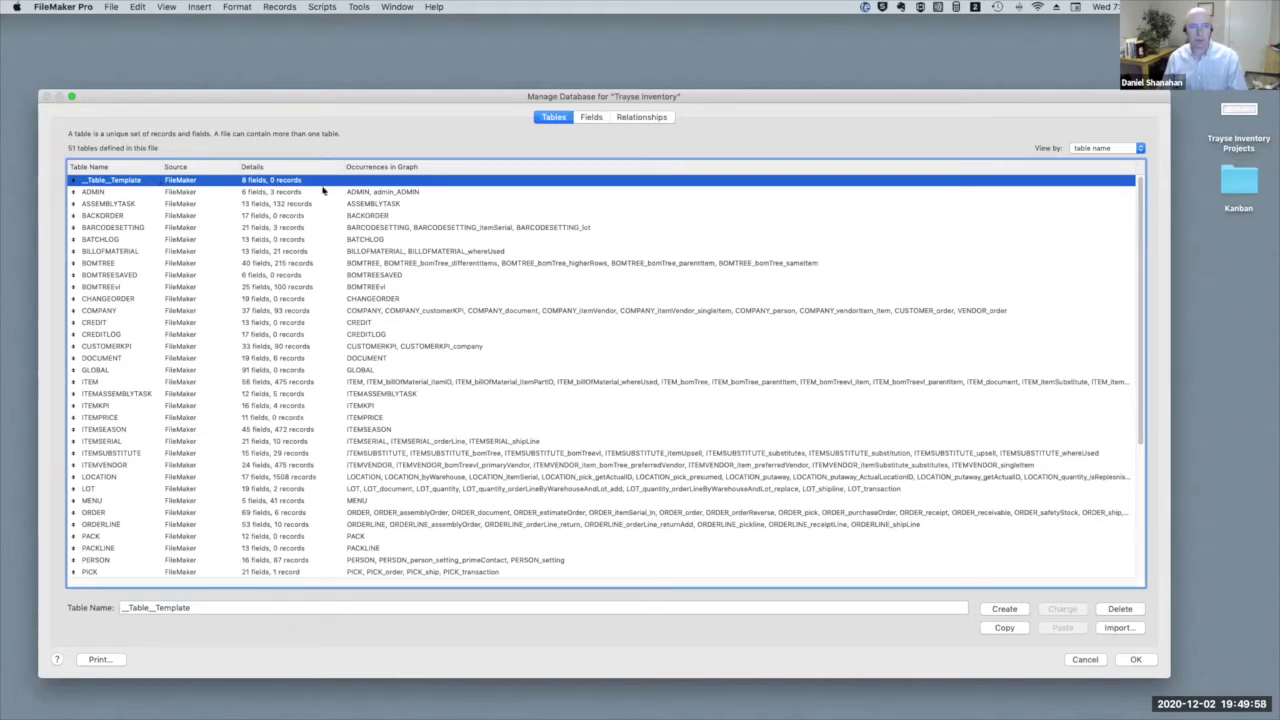
scroll(324, 200, "down", 8)
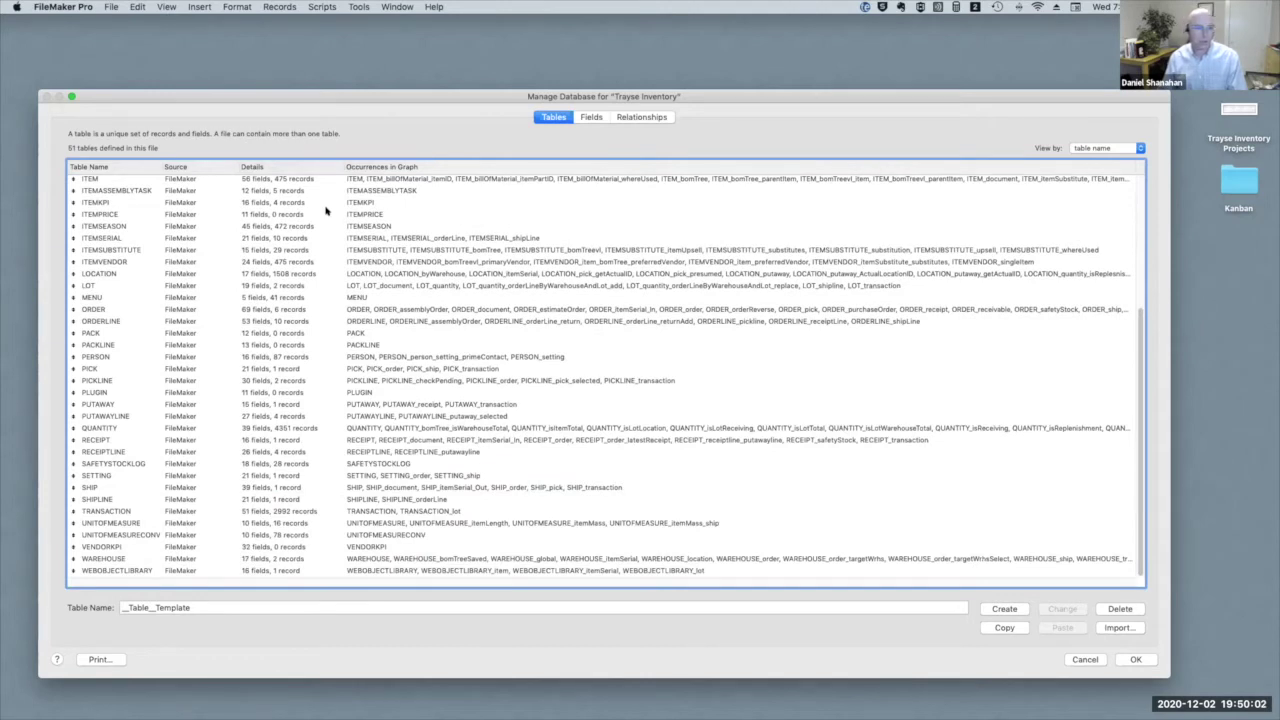
left_click(580, 117)
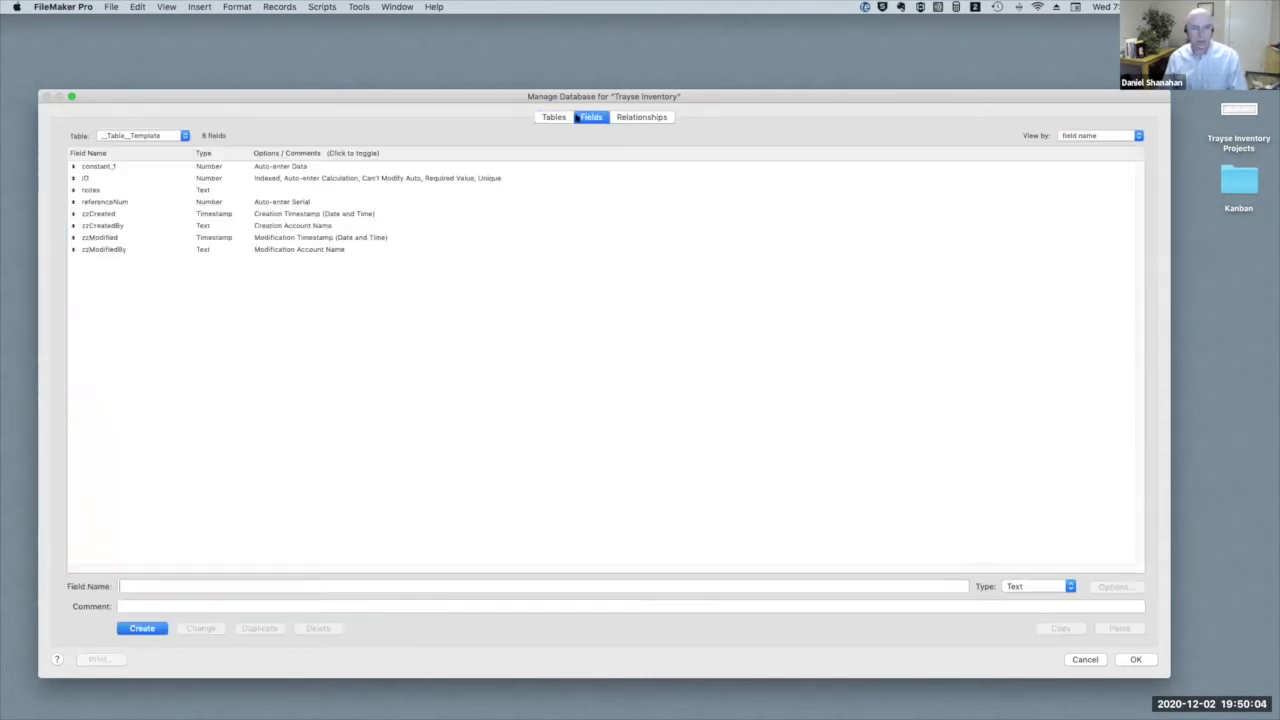
Step: Switch the field definitions from the template table to the ITEM table
left_click(170, 135)
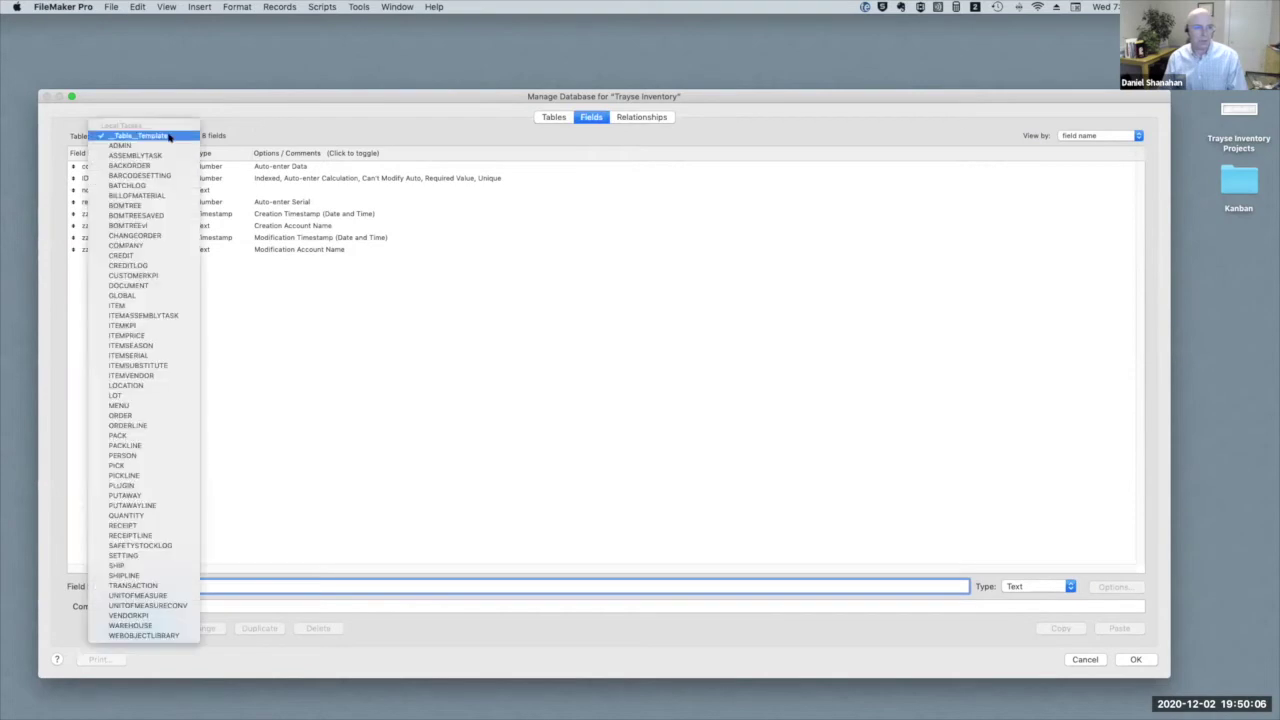
left_click(289, 126)
left_click(182, 136)
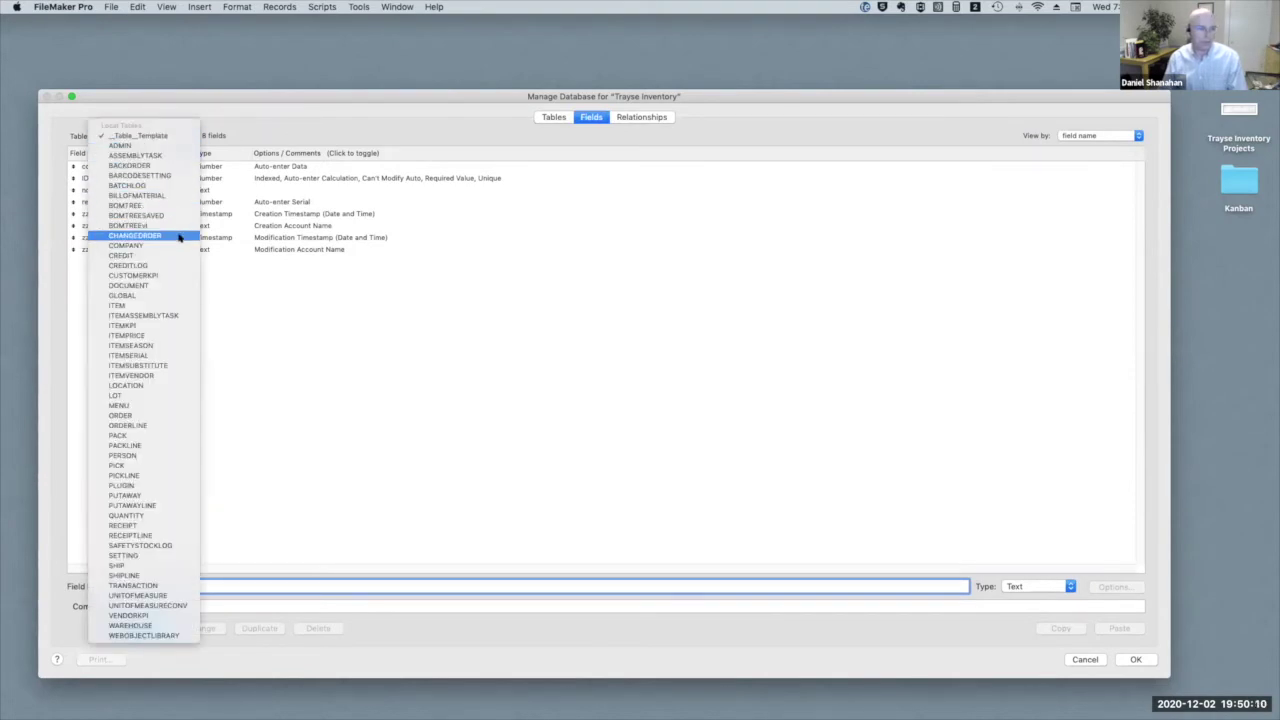
left_click(177, 305)
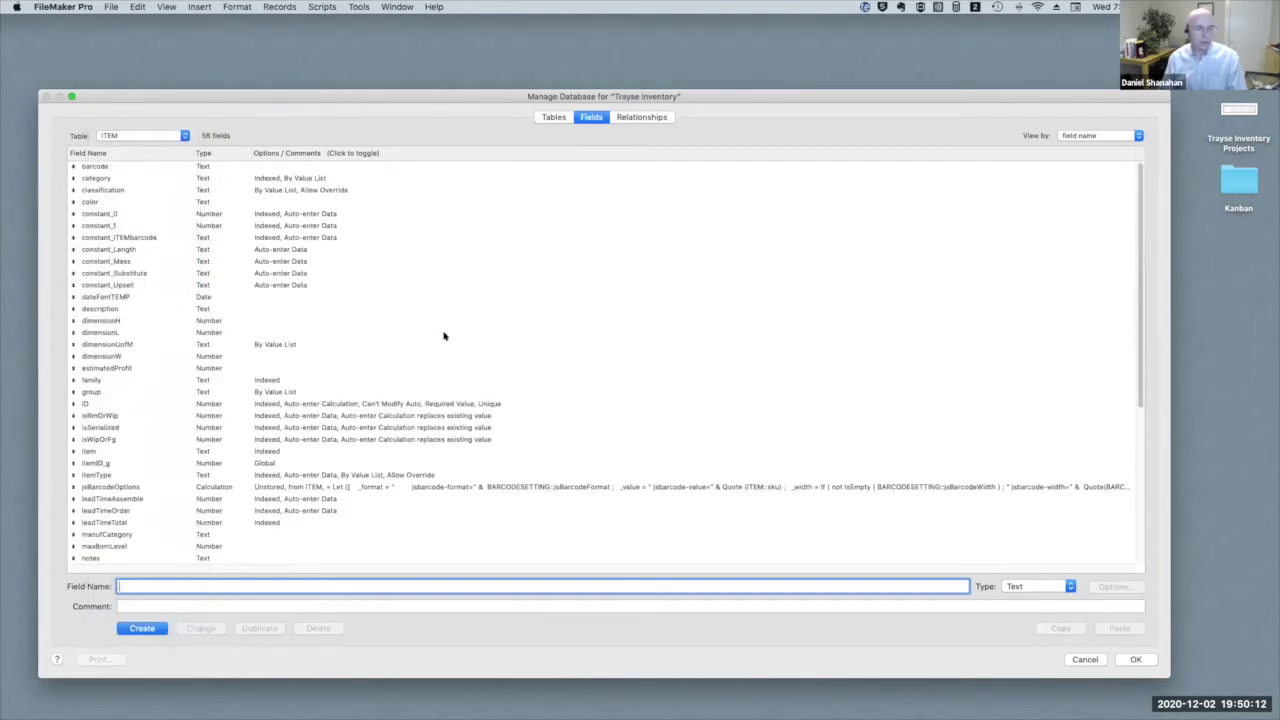
Step: Return to the table list and review the tables' field and record details
left_click(561, 117)
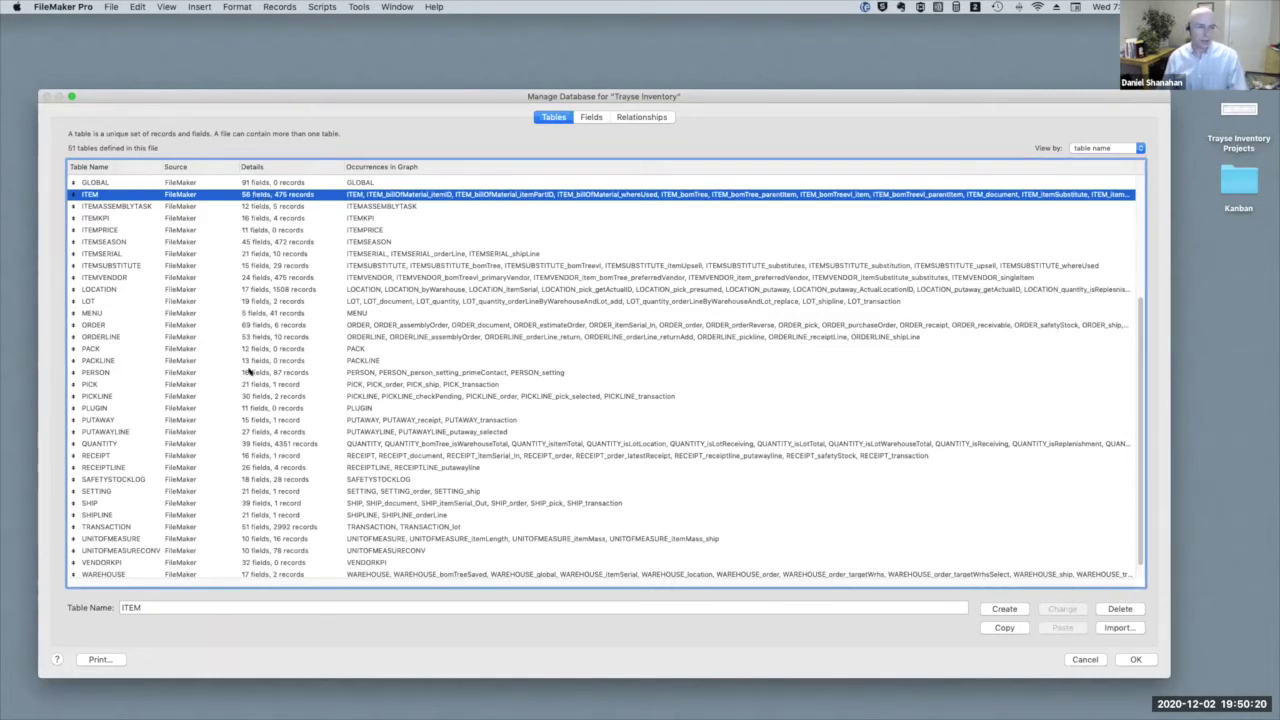
scroll(250, 508, "down", 1)
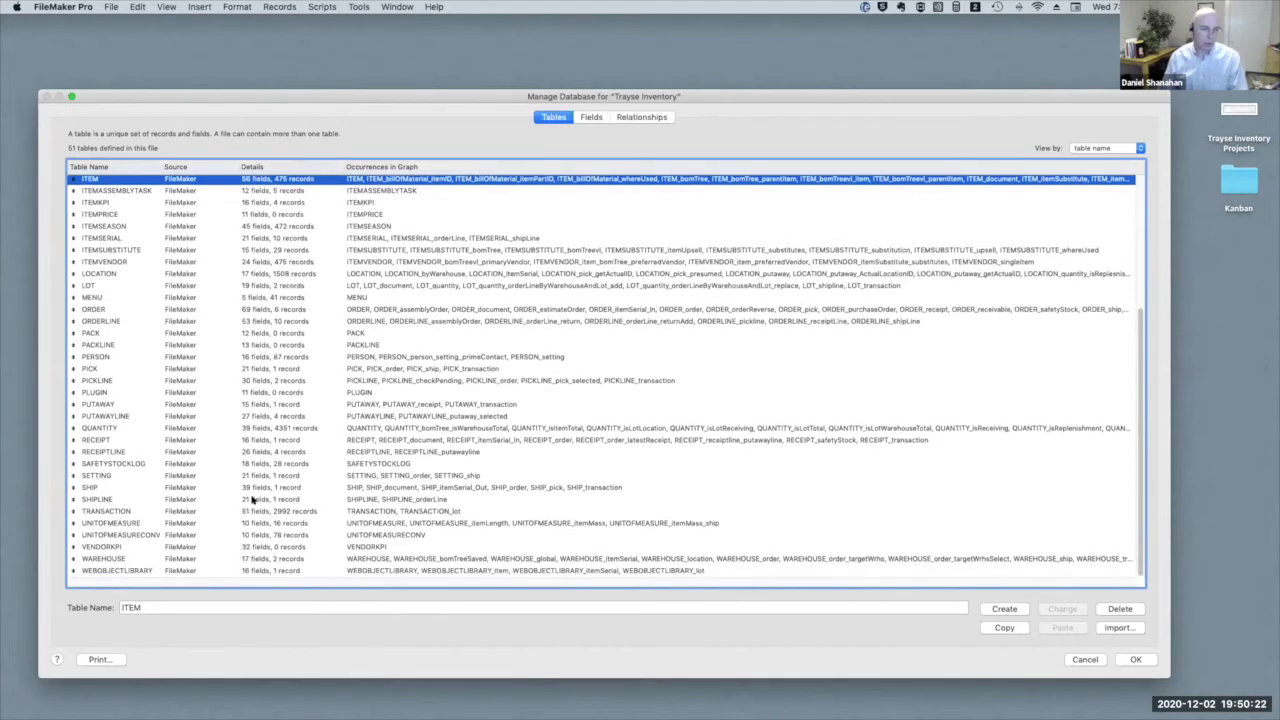
scroll(260, 455, "up", 6)
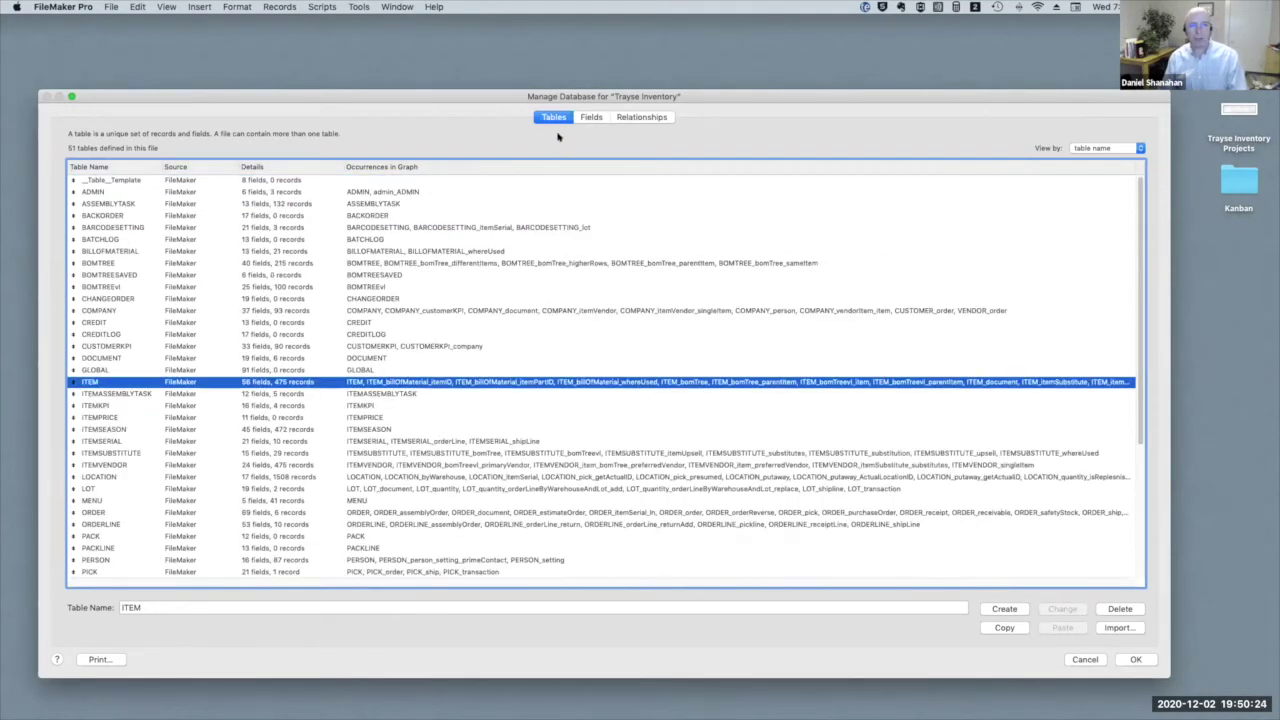
Step: Review the ITEM table's fields and read the comments for warehouseID_g and isSerialized
left_click(589, 118)
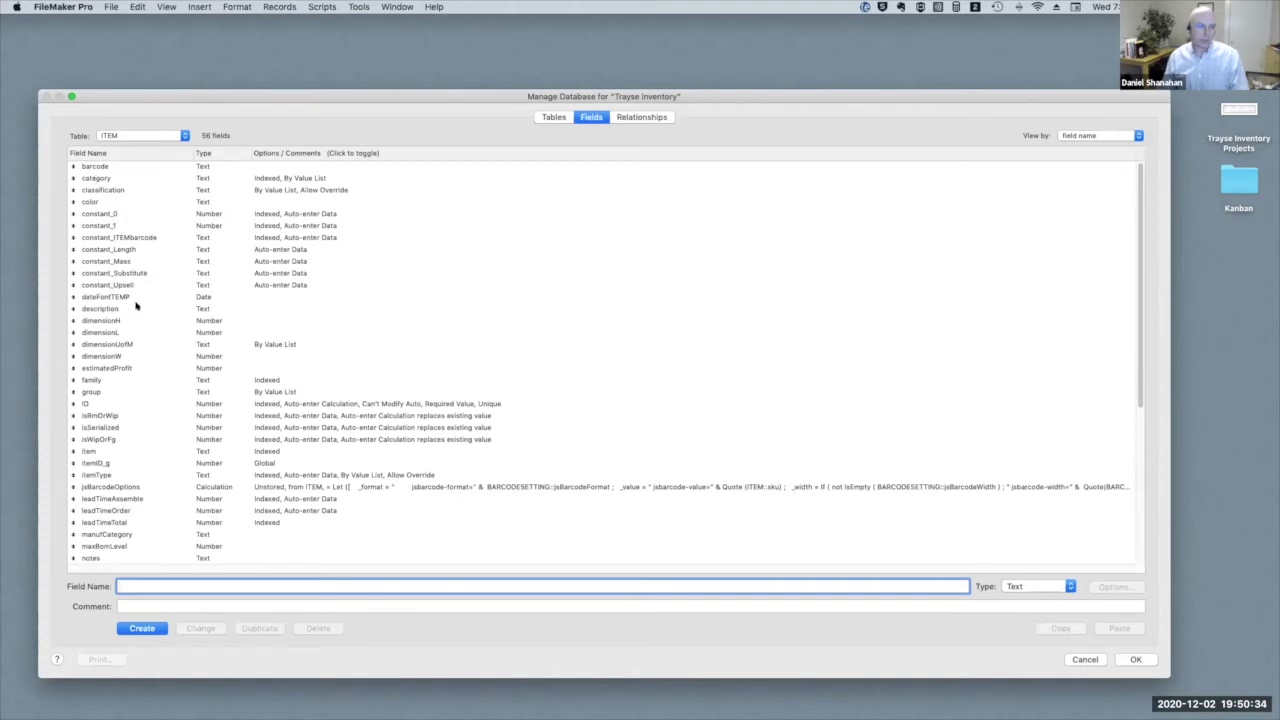
scroll(138, 306, "down", 5)
left_click(116, 476)
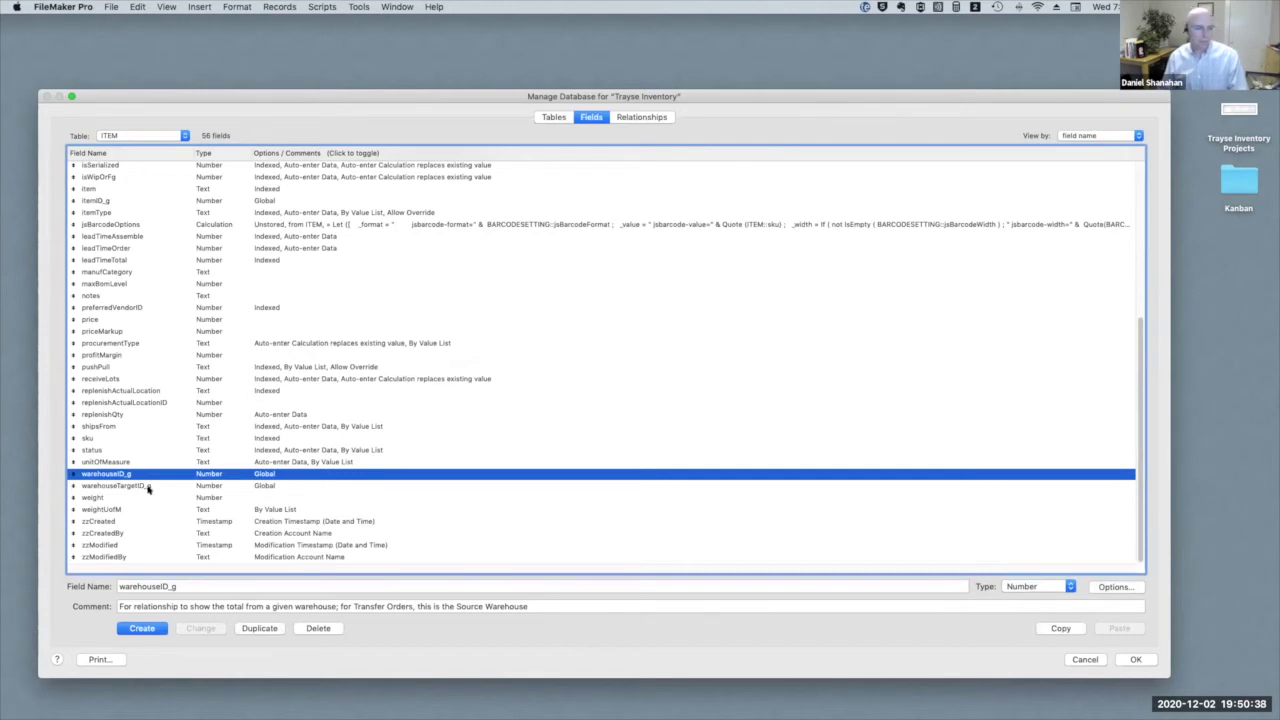
scroll(147, 495, "up", 5)
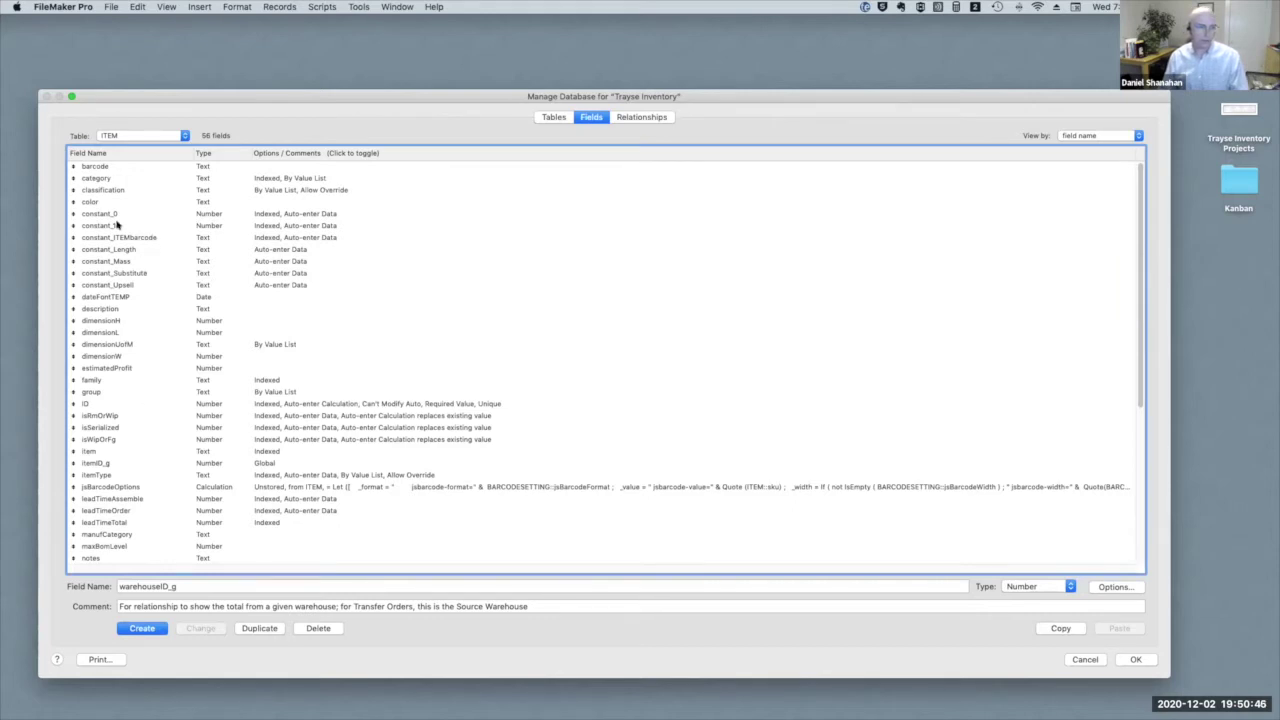
scroll(144, 340, "down", 3)
left_click(103, 311)
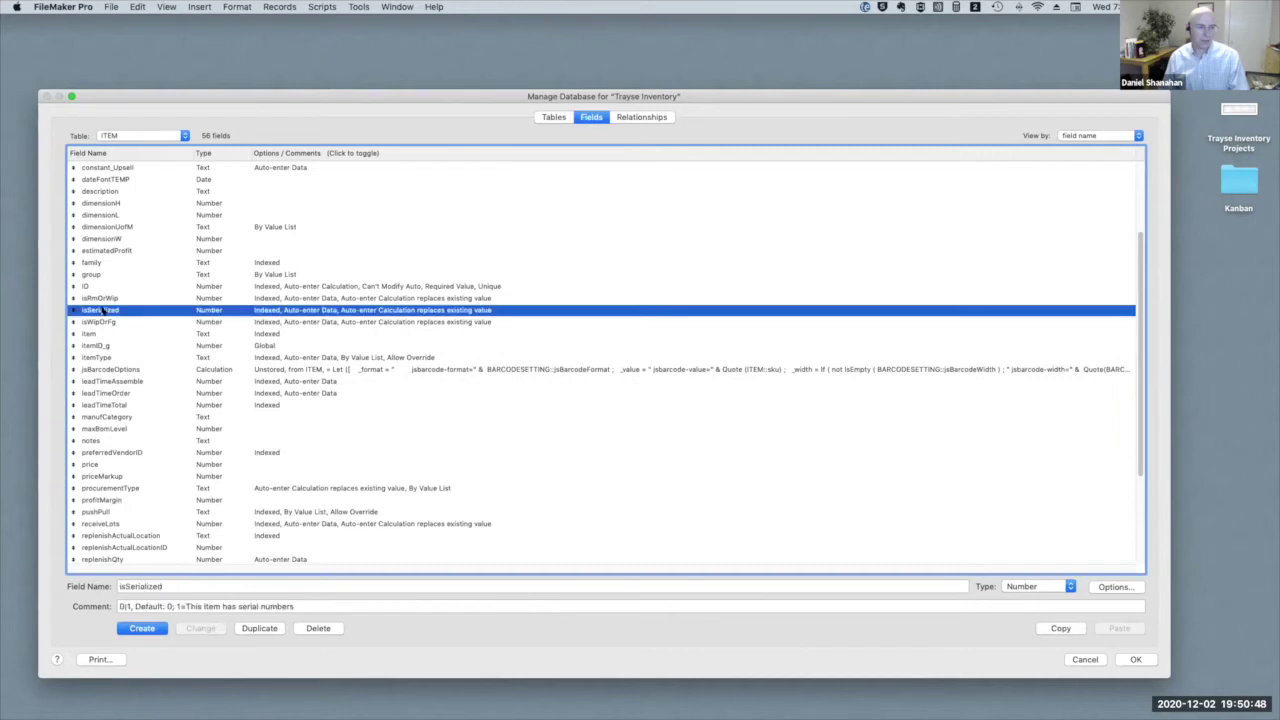
scroll(130, 326, "up", 3)
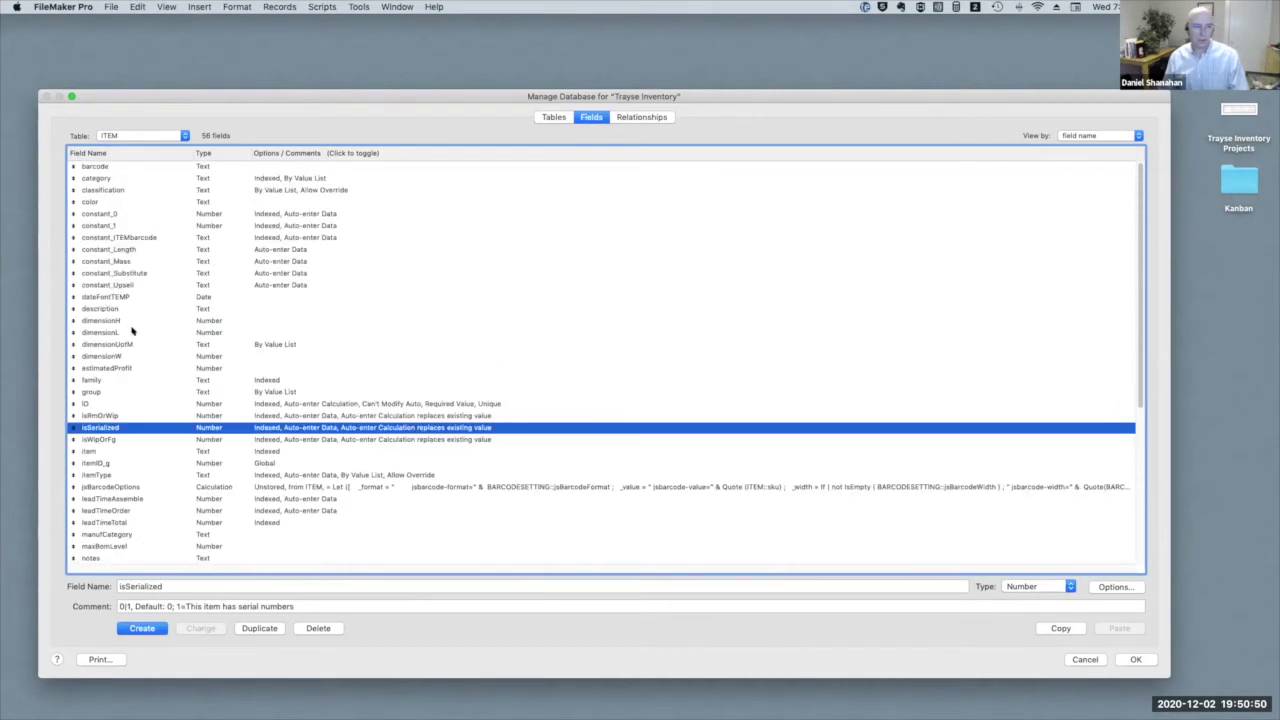
Step: Sort the ITEM table's fields by field type and look through the grouped list
left_click(212, 155)
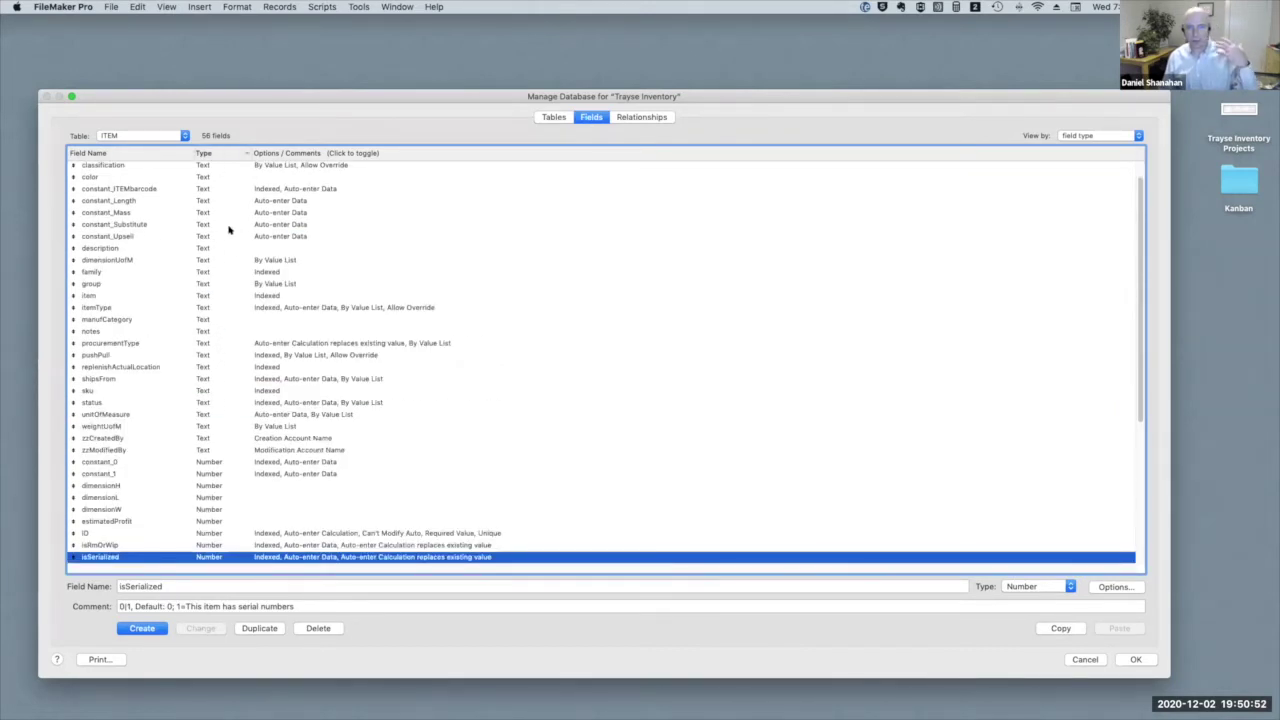
scroll(234, 235, "down", 6)
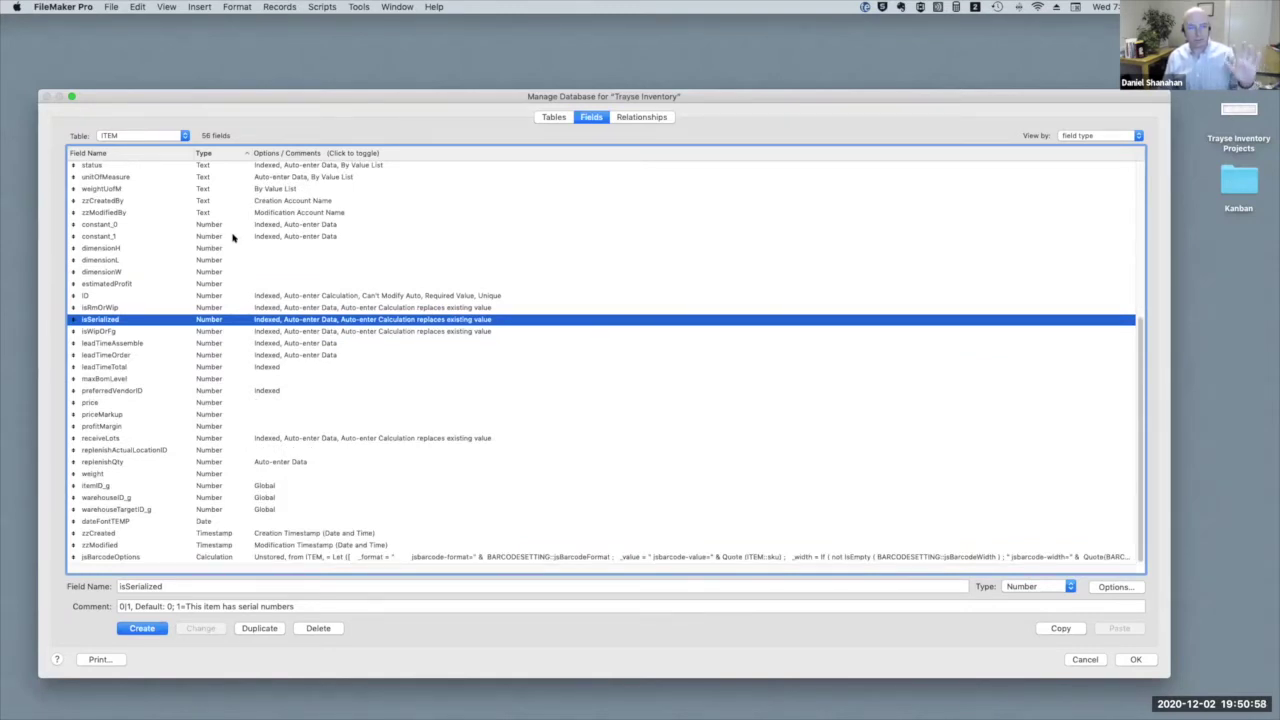
scroll(232, 237, "up", 8)
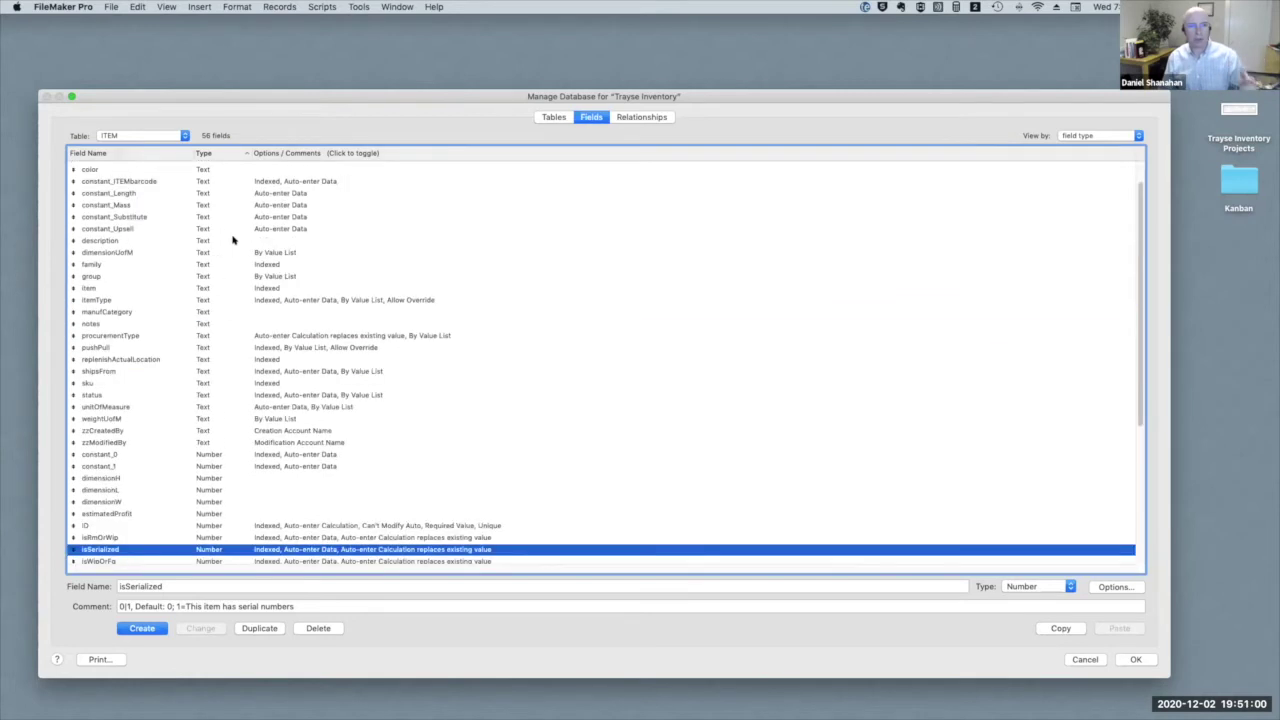
scroll(232, 237, "down", 8)
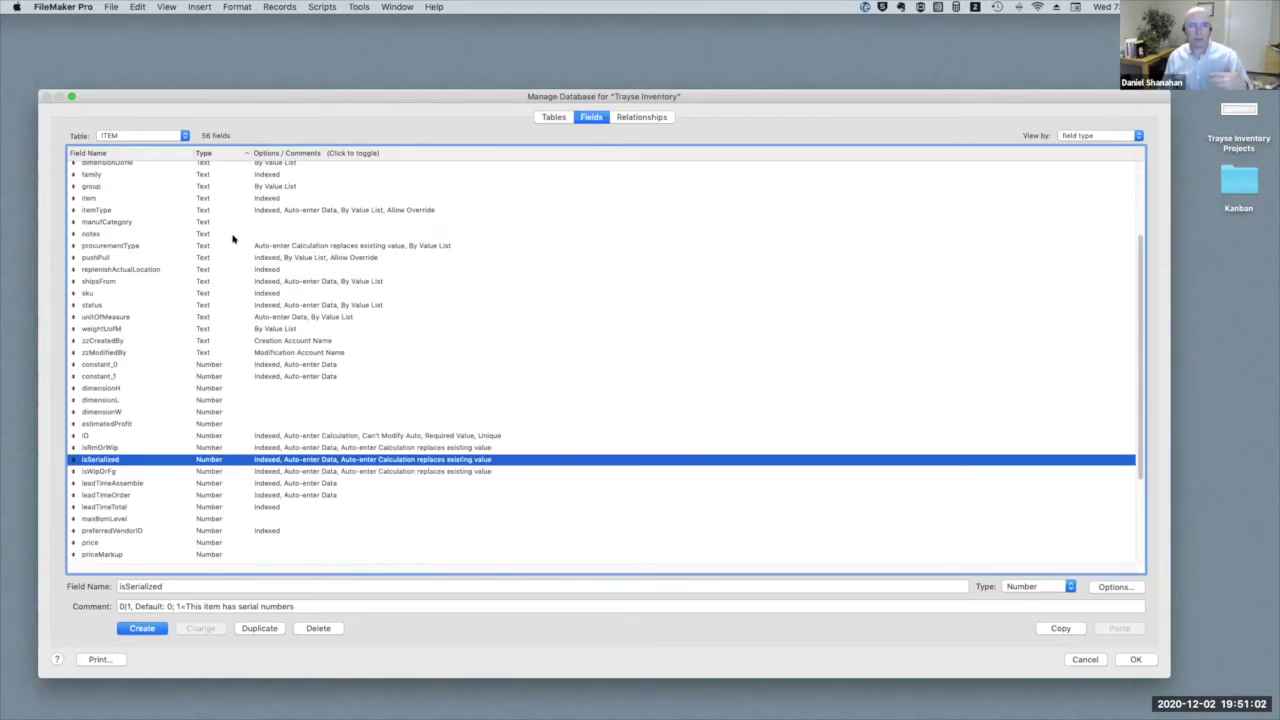
scroll(232, 240, "up", 8)
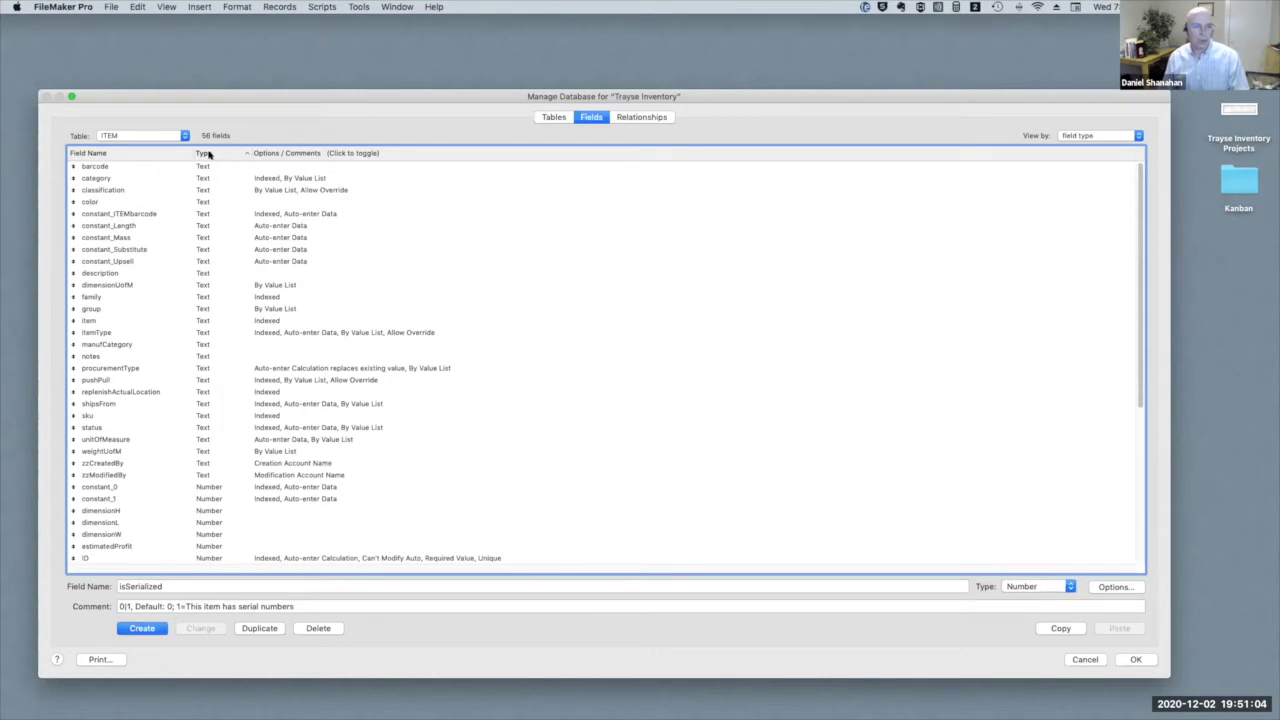
Step: Show the QUANTITY table's field definitions and review the full list
left_click(167, 137)
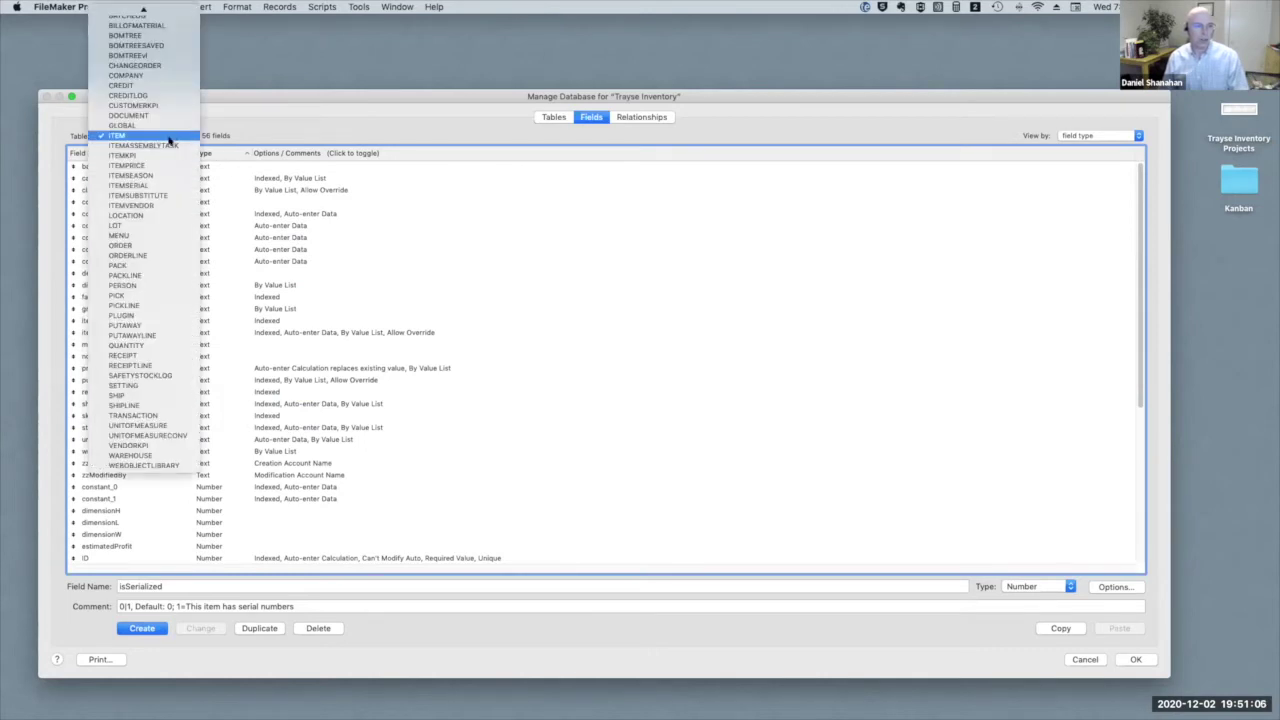
left_click(167, 345)
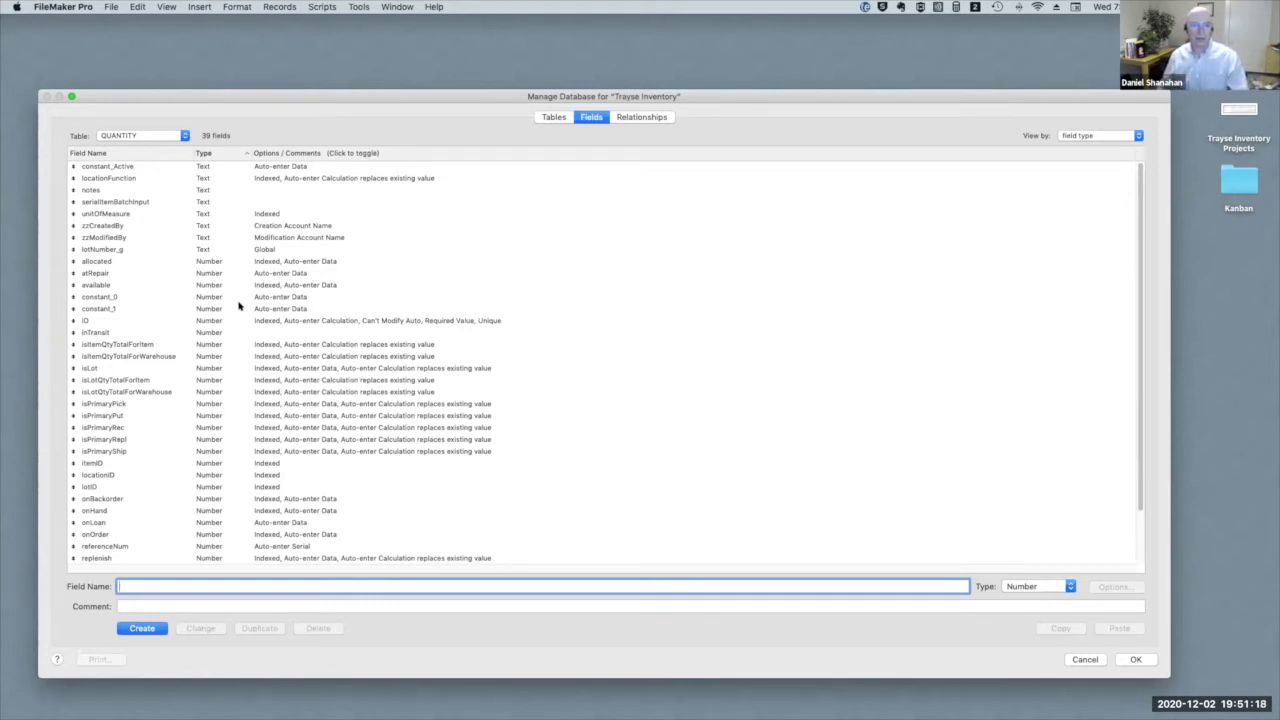
scroll(239, 306, "down", 3)
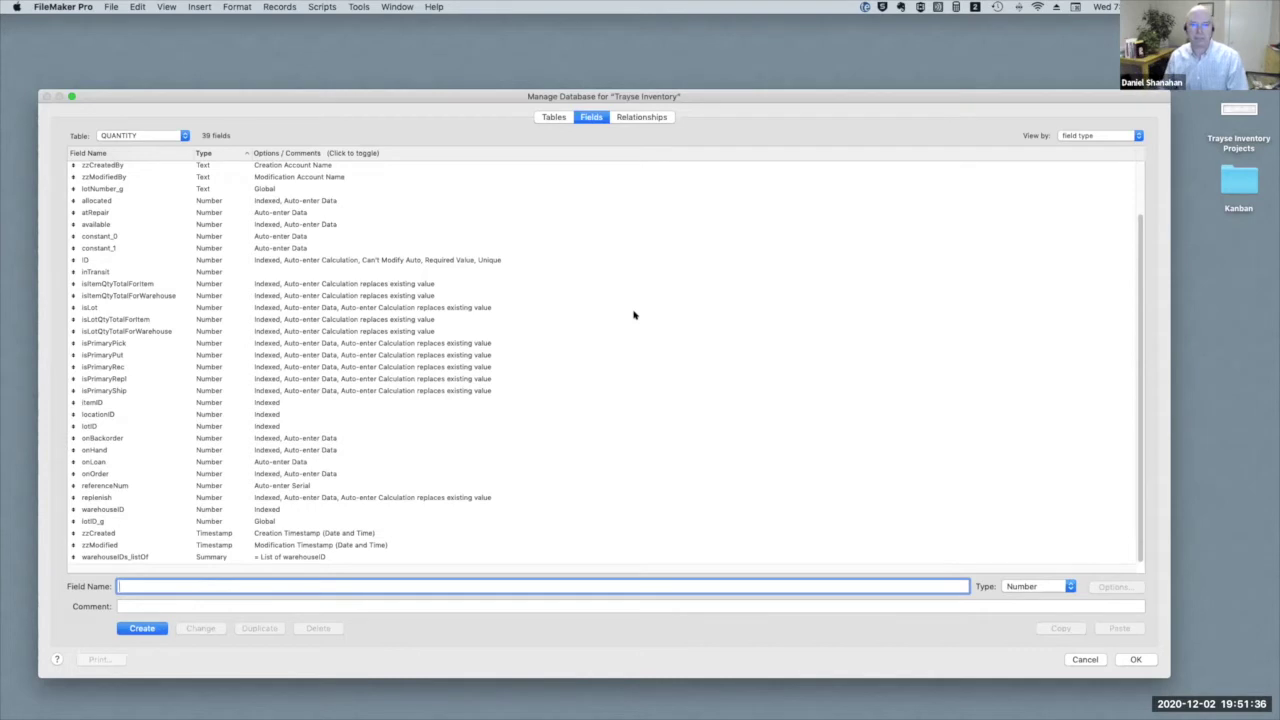
Step: Examine the relationships graph at 50% scale, following the base tables and their linked table occurrences
left_click(661, 117)
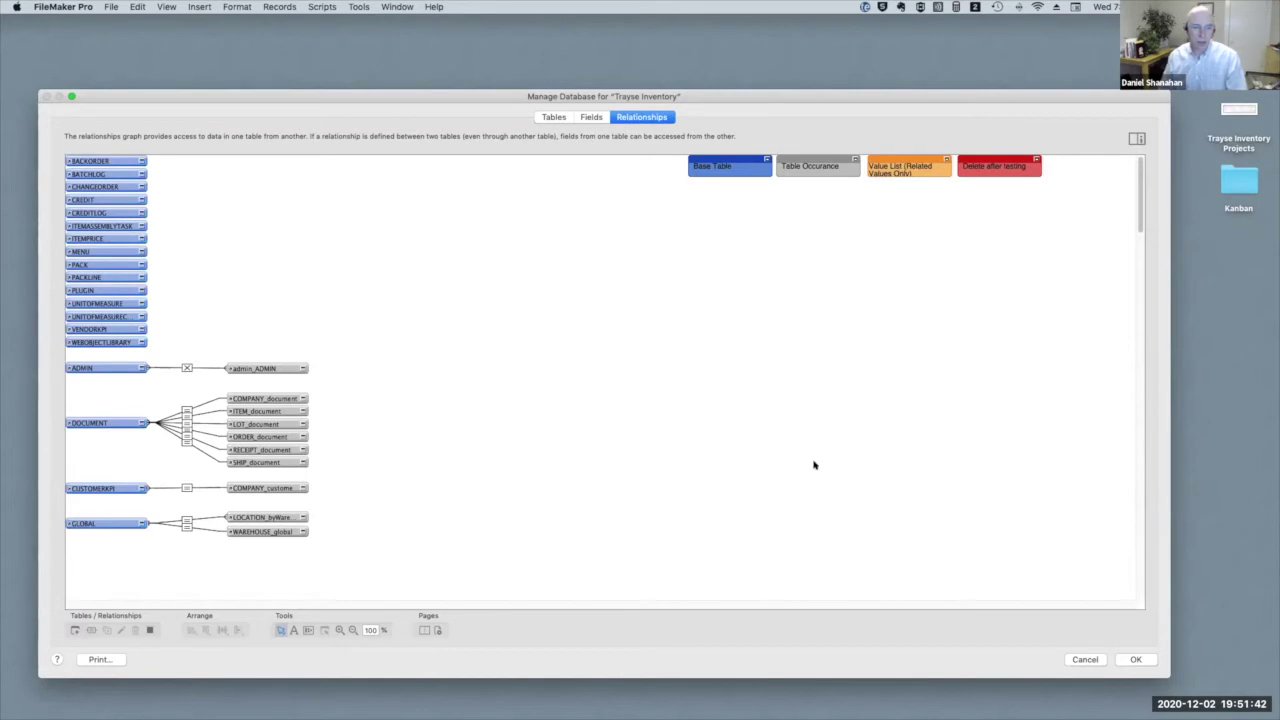
left_click(352, 630)
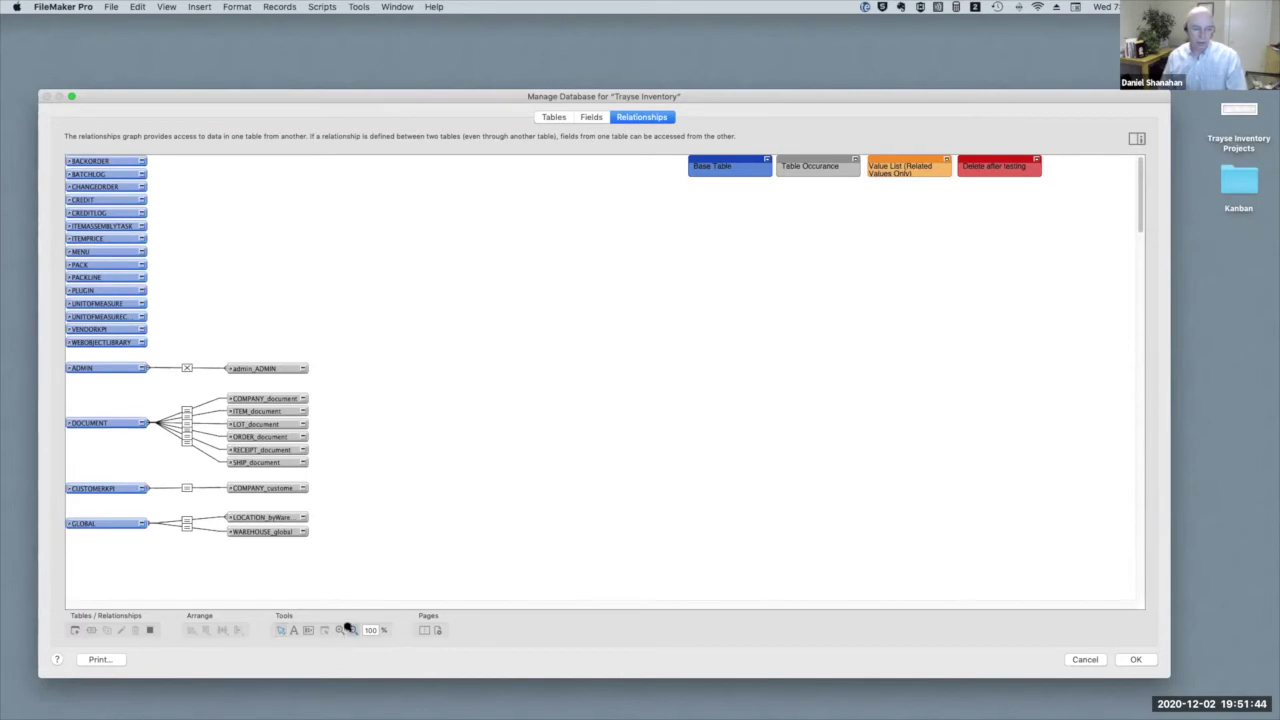
left_click(443, 540)
left_click(452, 541)
scroll(460, 540, "down", 10)
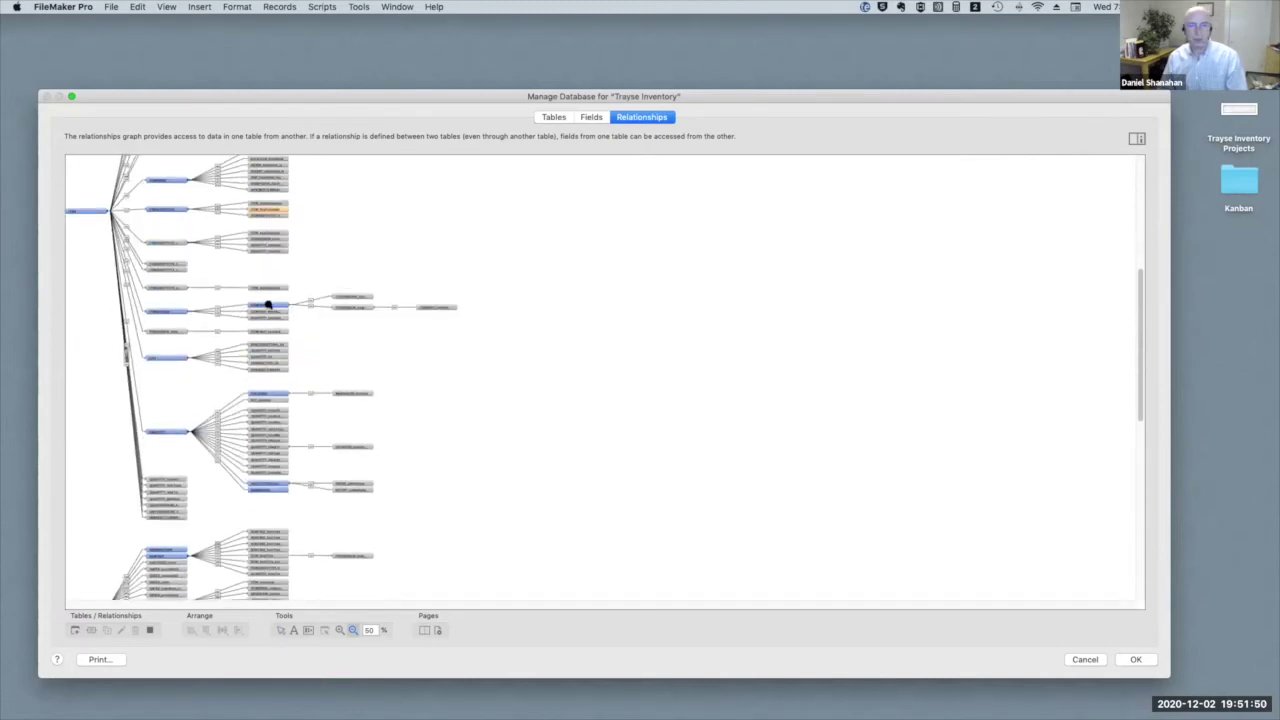
Step: Look over the relationships graph from the color legend down to the last table groups, then close the database definition without saving
scroll(290, 315, "up", 10)
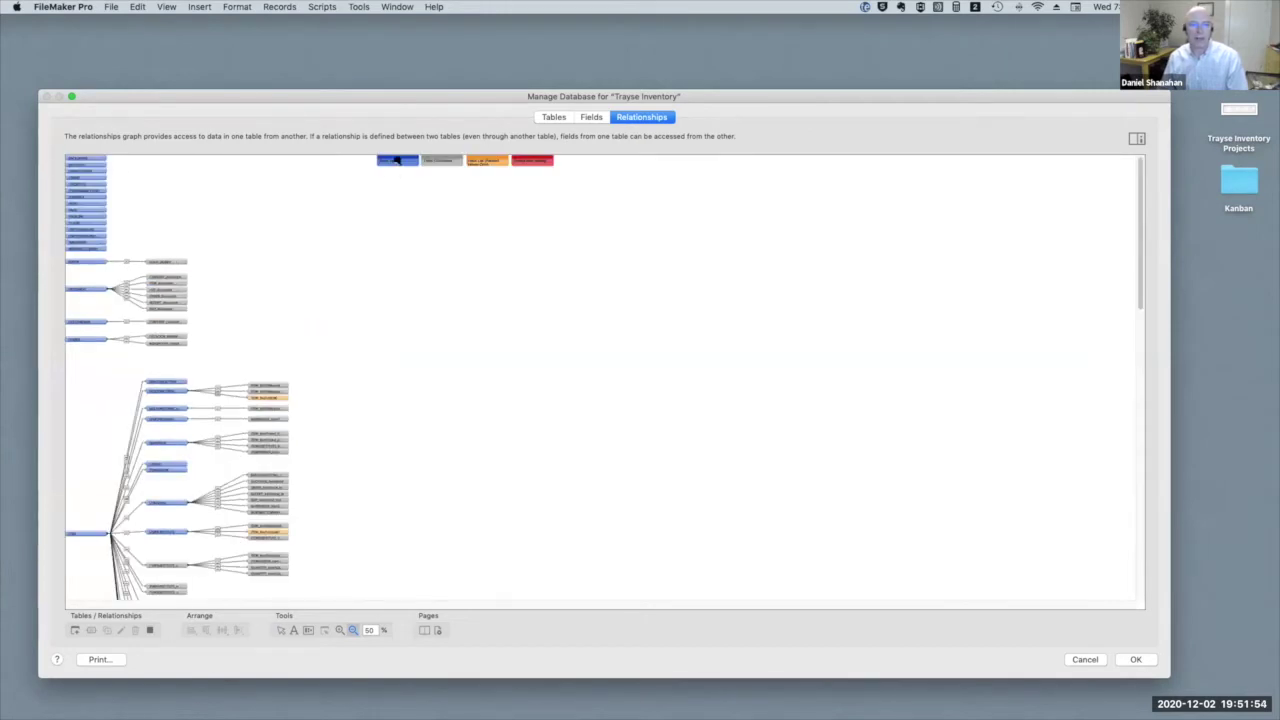
scroll(419, 359, "down", 5)
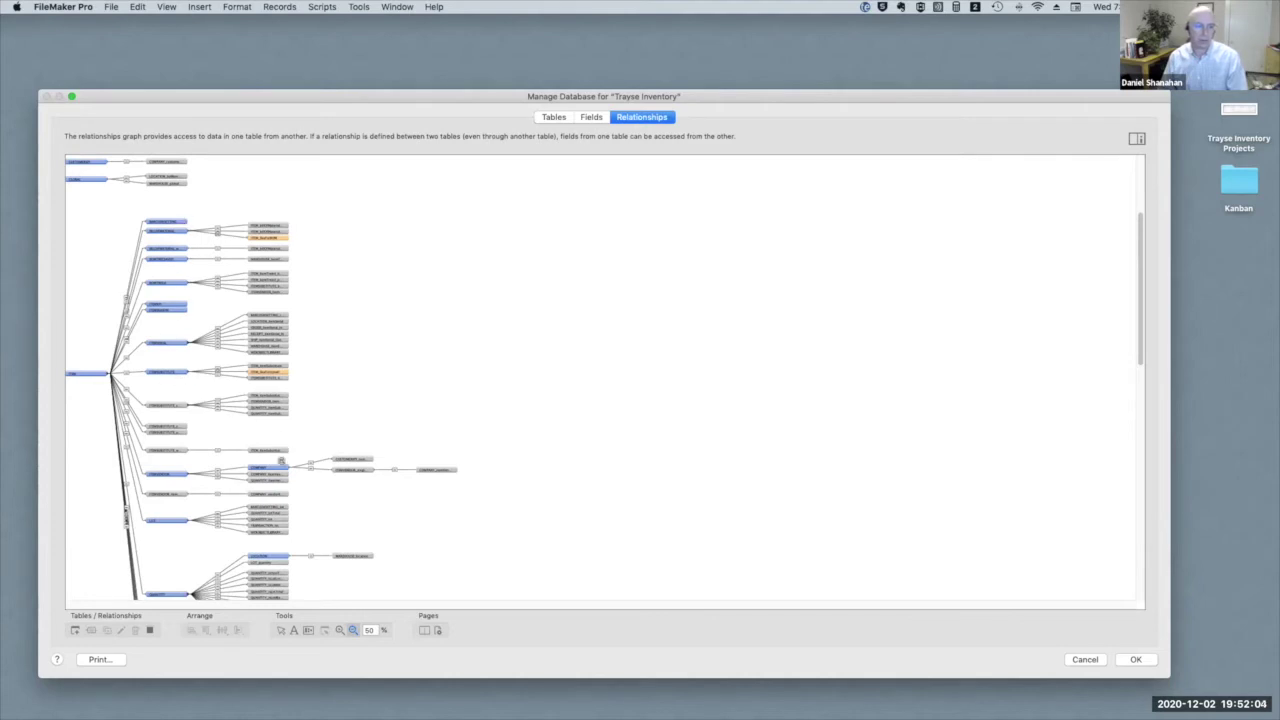
scroll(575, 410, "down", 5)
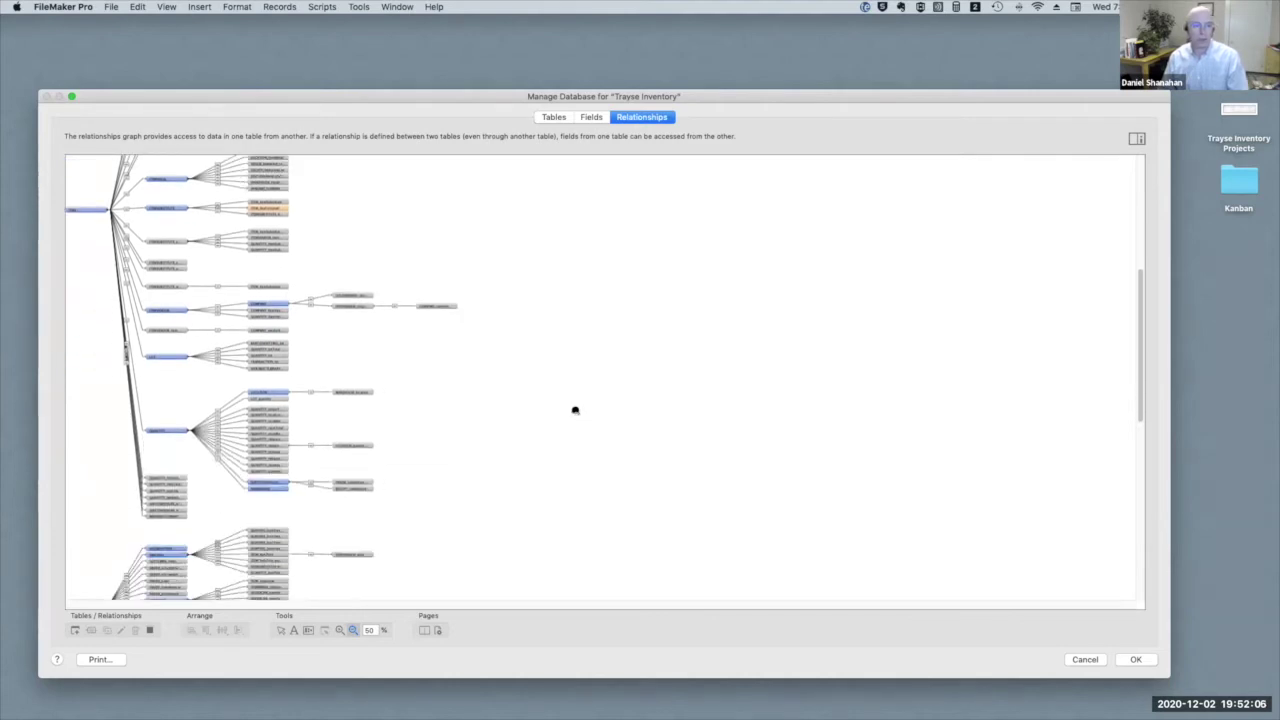
scroll(575, 410, "down", 4)
scroll(575, 410, "down", 8)
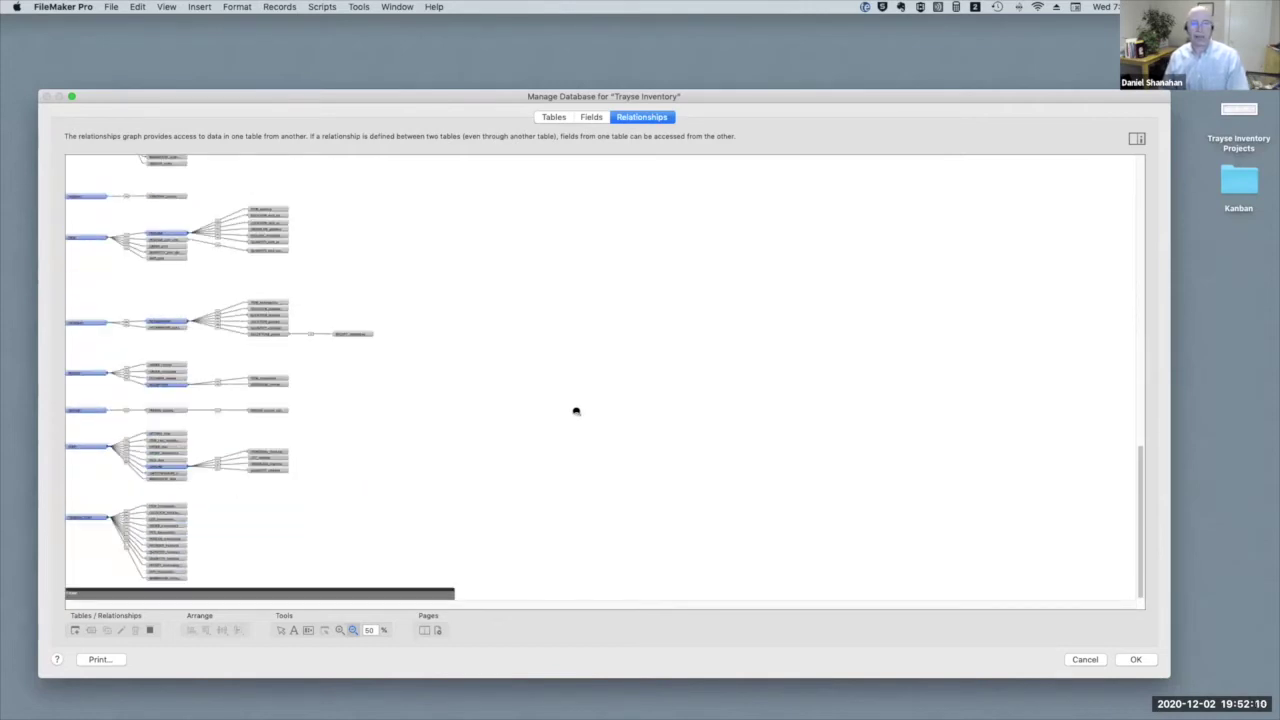
scroll(576, 411, "up", 20)
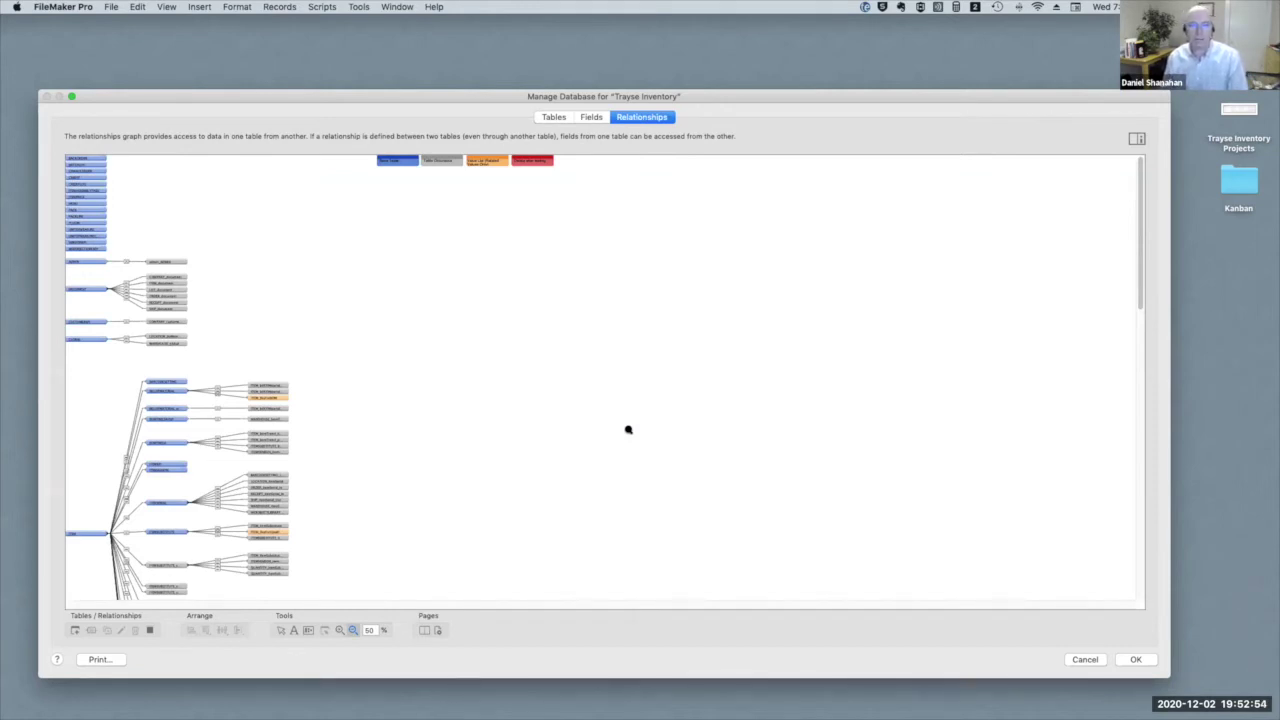
scroll(626, 430, "down", 10)
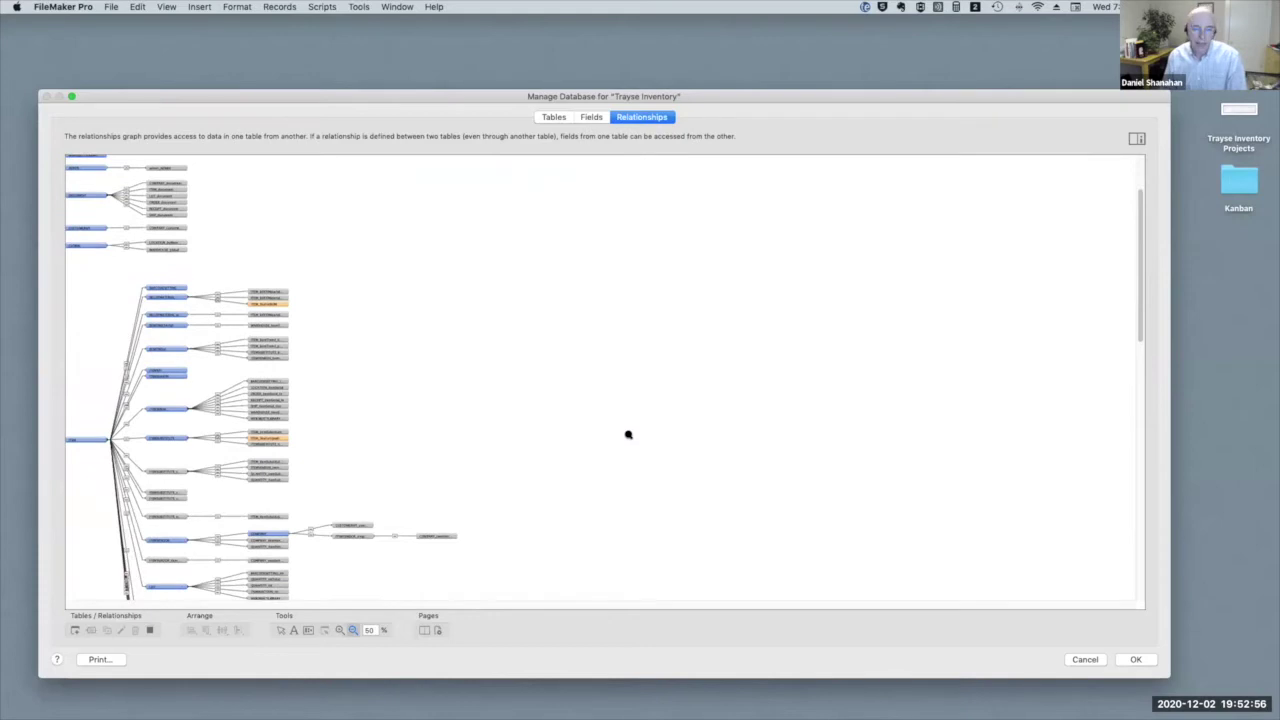
scroll(629, 434, "down", 5)
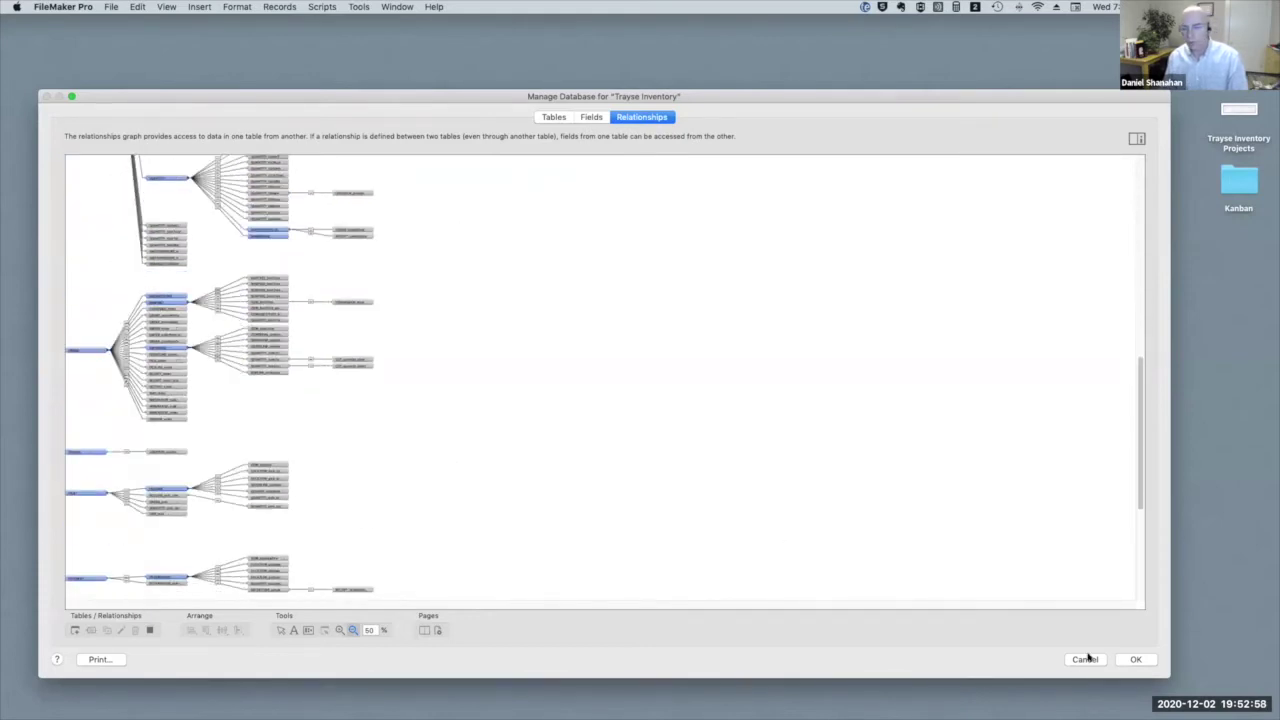
left_click(1085, 659)
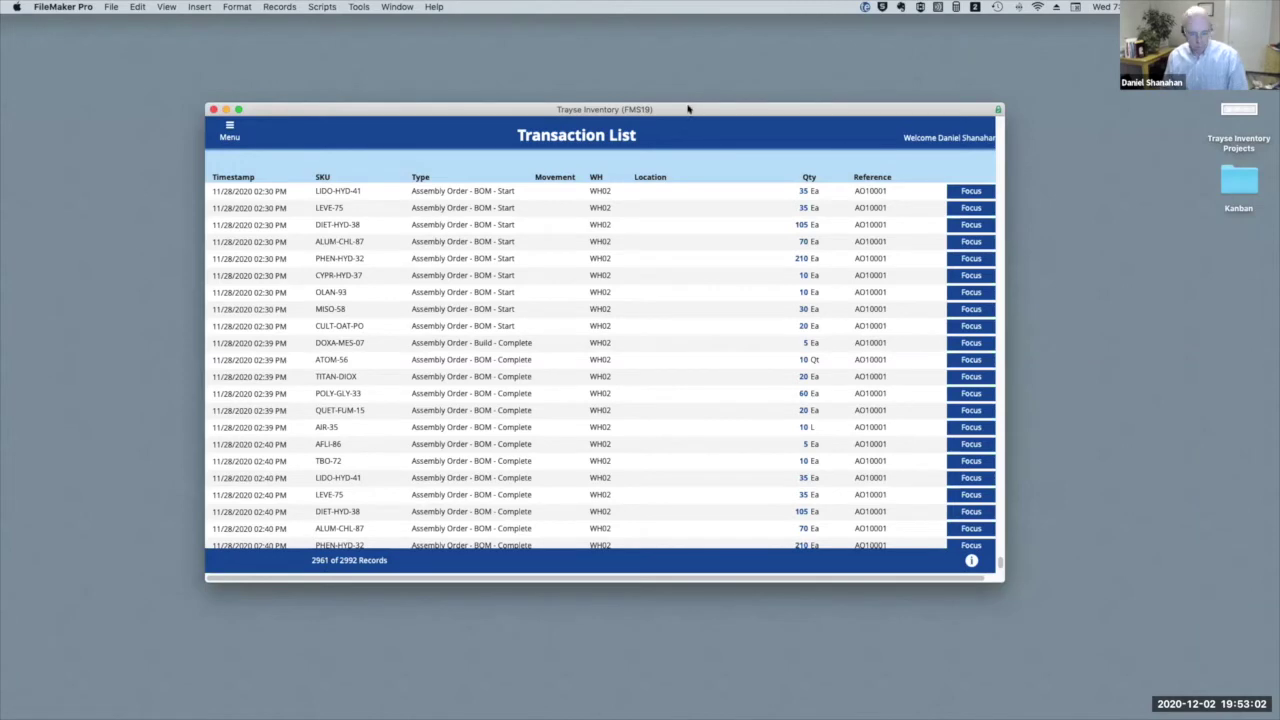
Step: Open the Script Workspace, collapse the TRANSACTIONS and Navigation folders, and expand the ITEM folder with the script list widened to show full names
key("super+1")
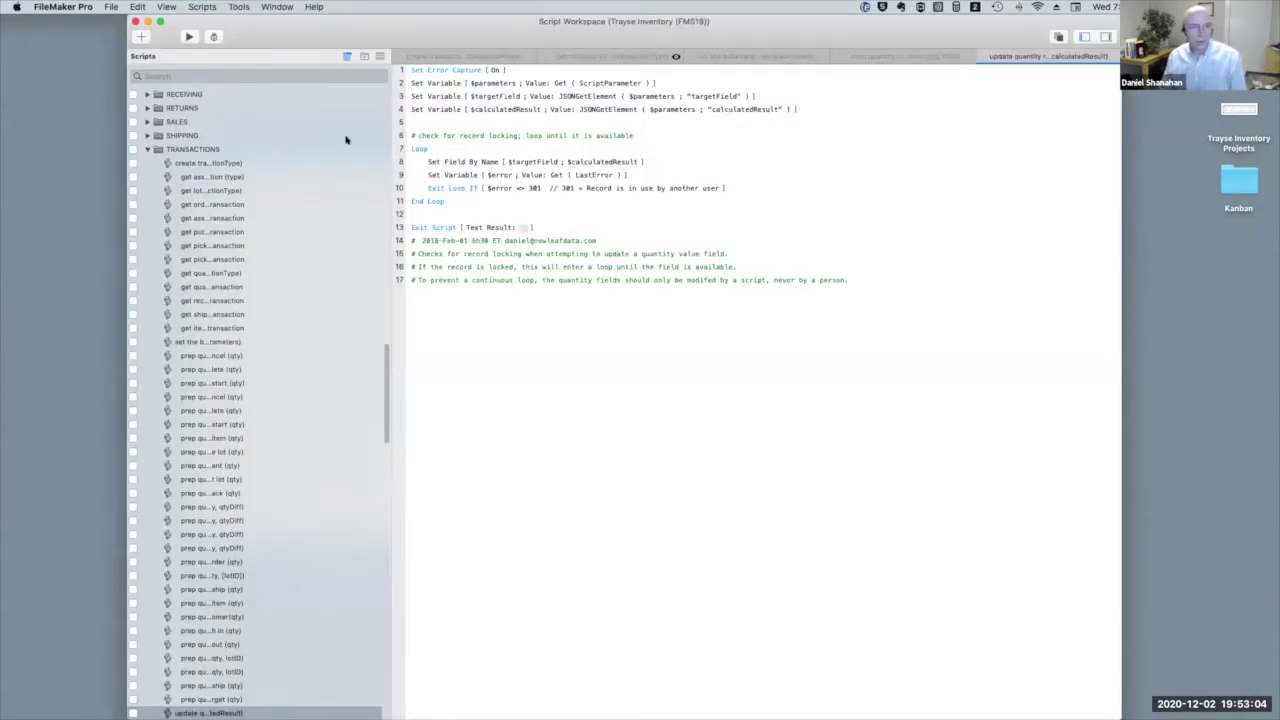
left_click(146, 149)
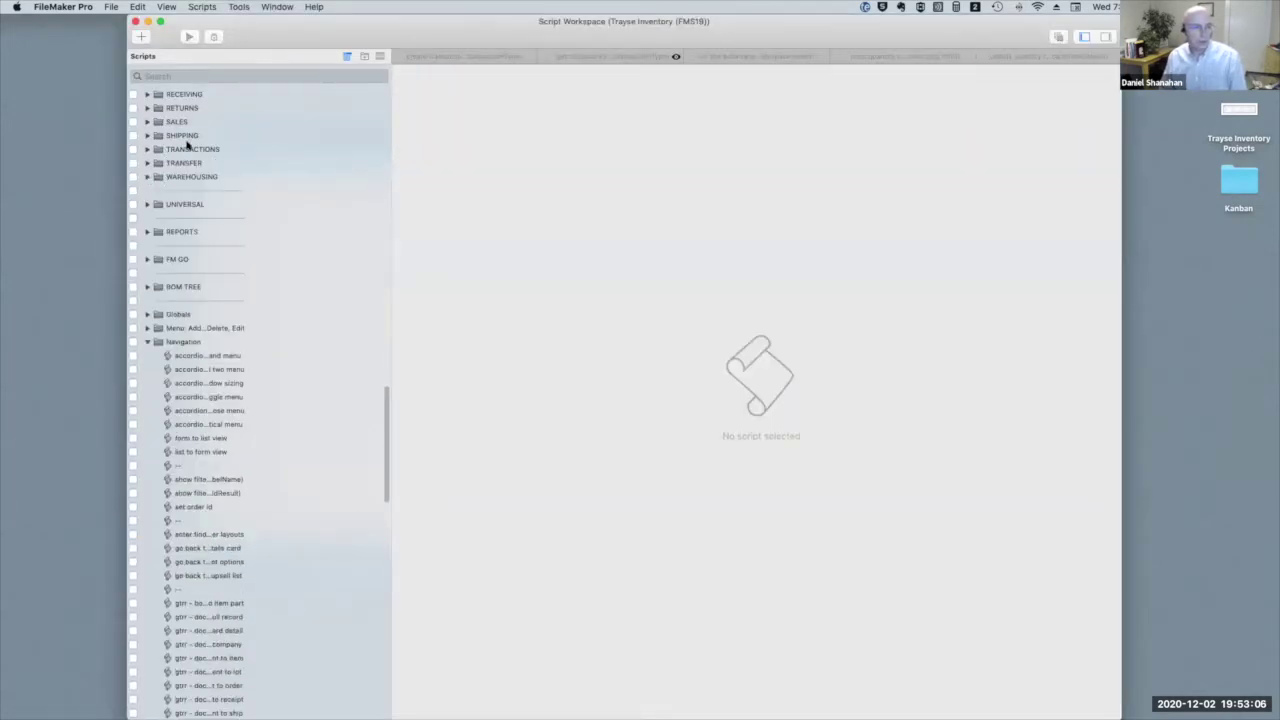
left_click(147, 342)
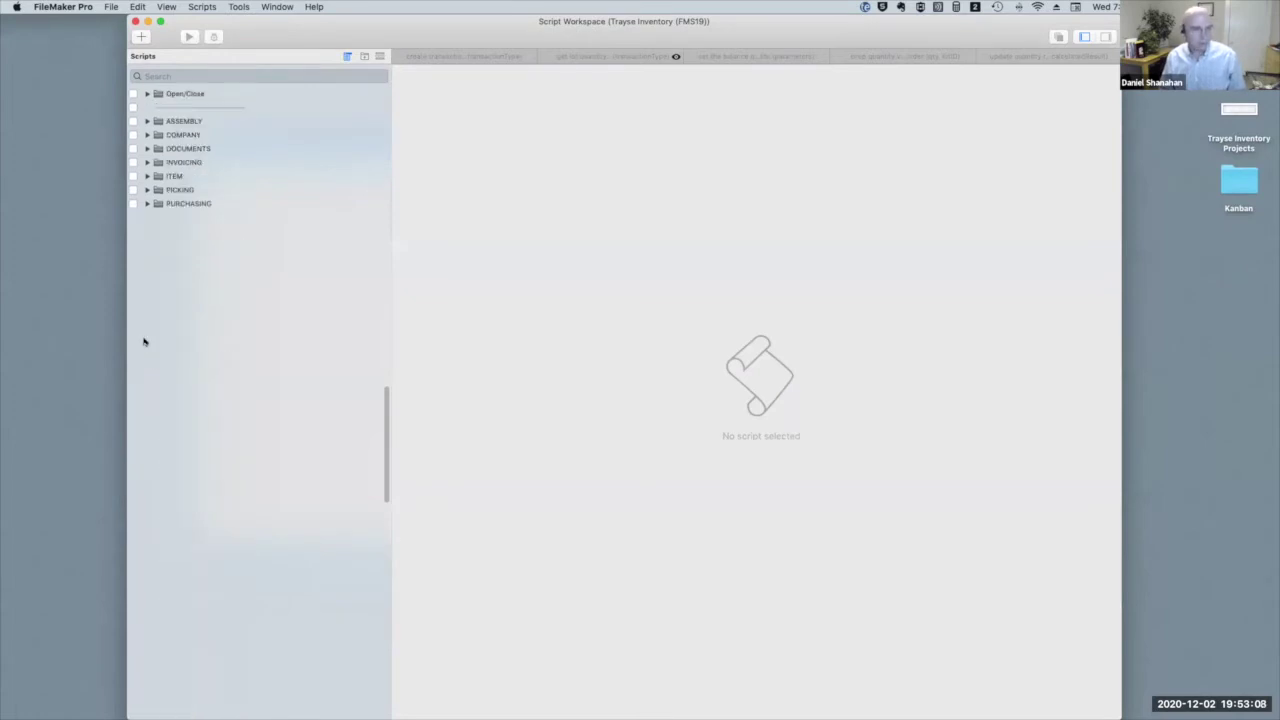
left_click(147, 176)
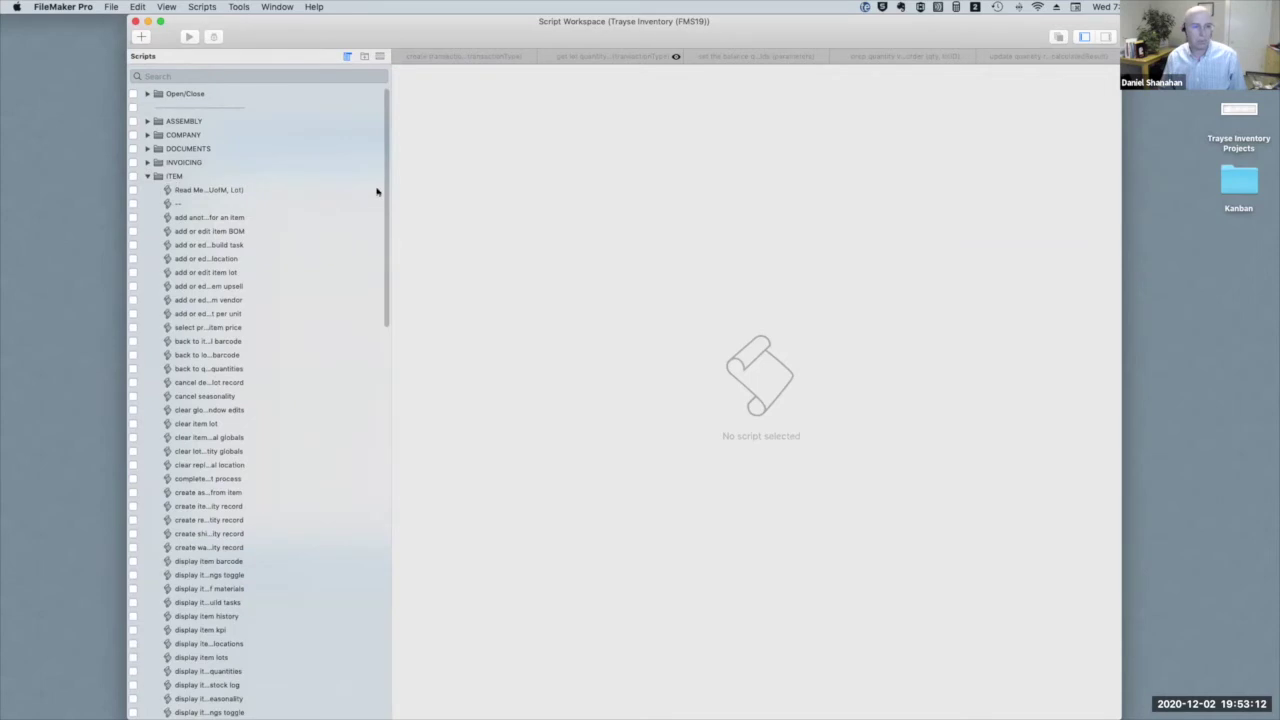
mouse_move(389, 183)
left_mouse_down()
mouse_move(240, 186)
mouse_move(443, 186)
mouse_move(357, 188)
mouse_move(400, 182)
left_mouse_up()
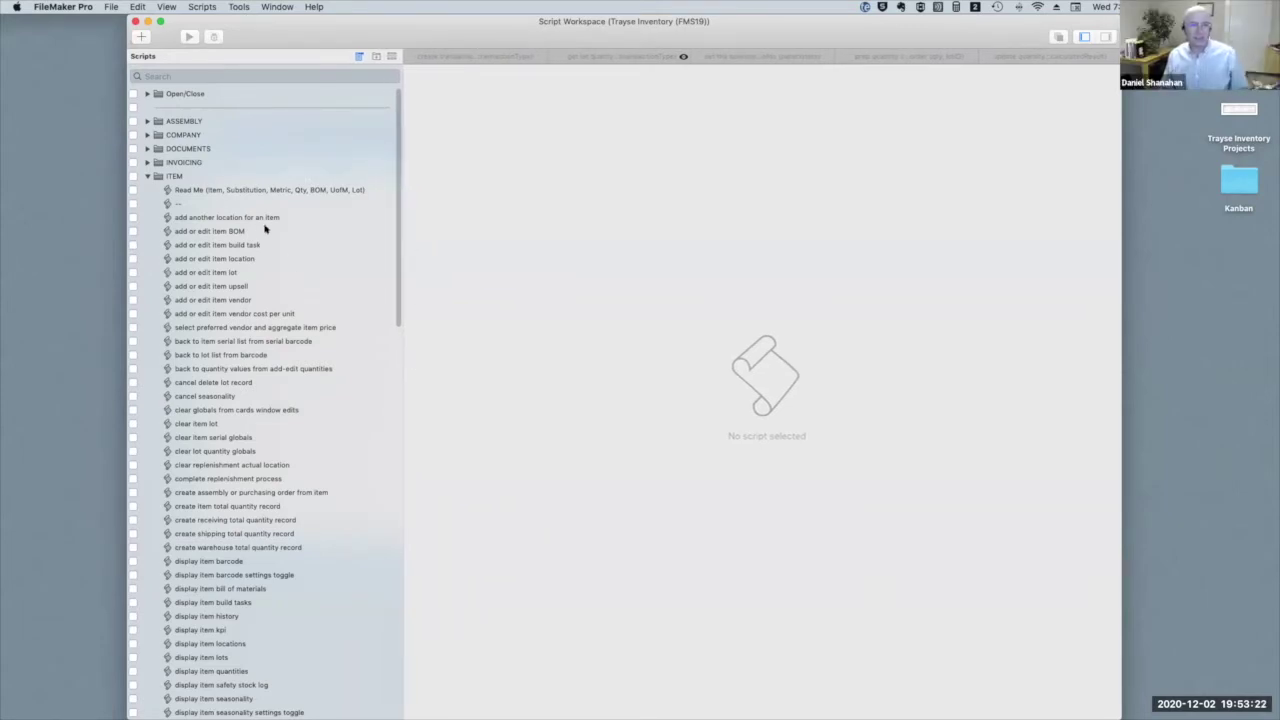
Step: Browse the ITEM scripts and view the folder's Read Me script, then collapse the folder and close the Script Workspace
scroll(256, 432, "down", 5)
scroll(262, 425, "up", 5)
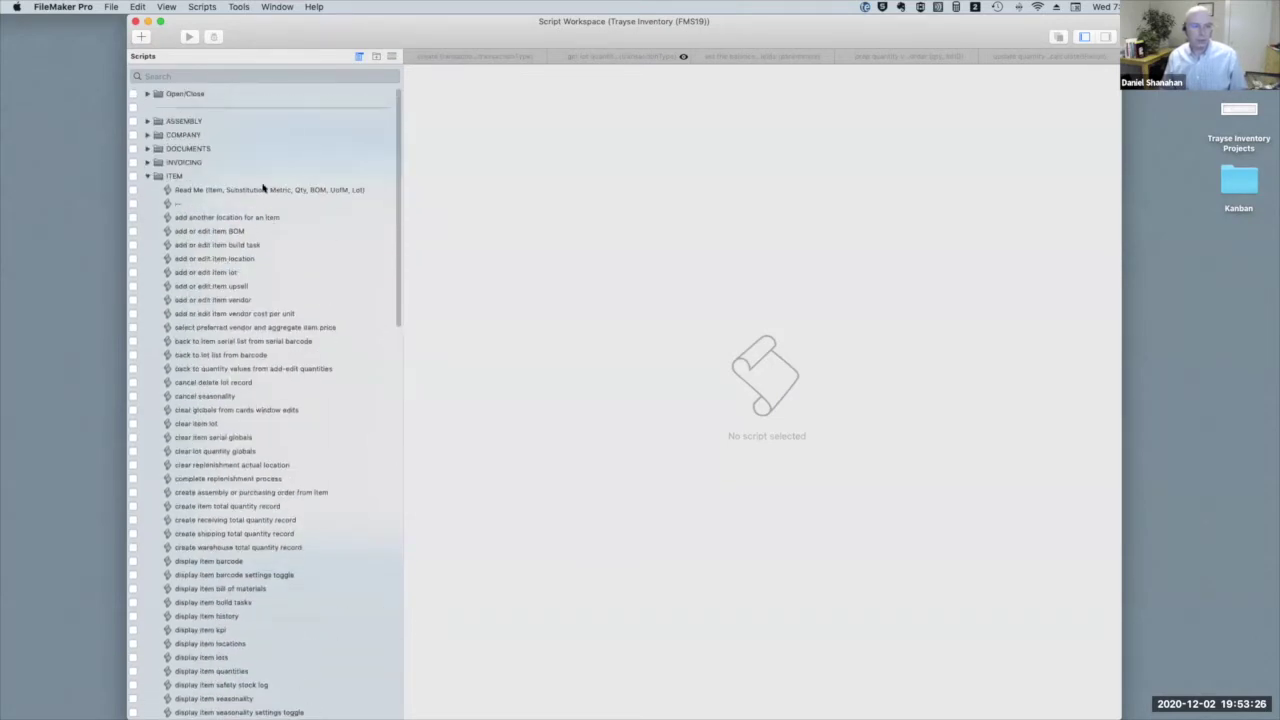
left_click(265, 189)
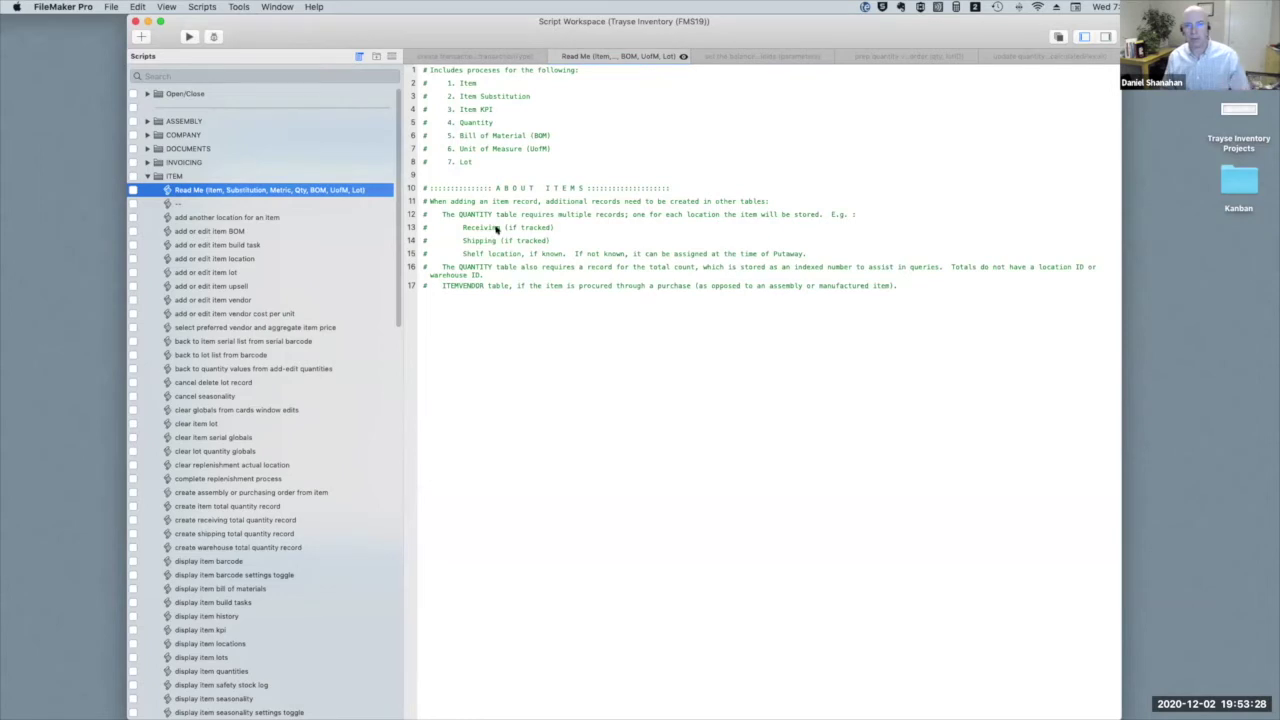
left_click(148, 176)
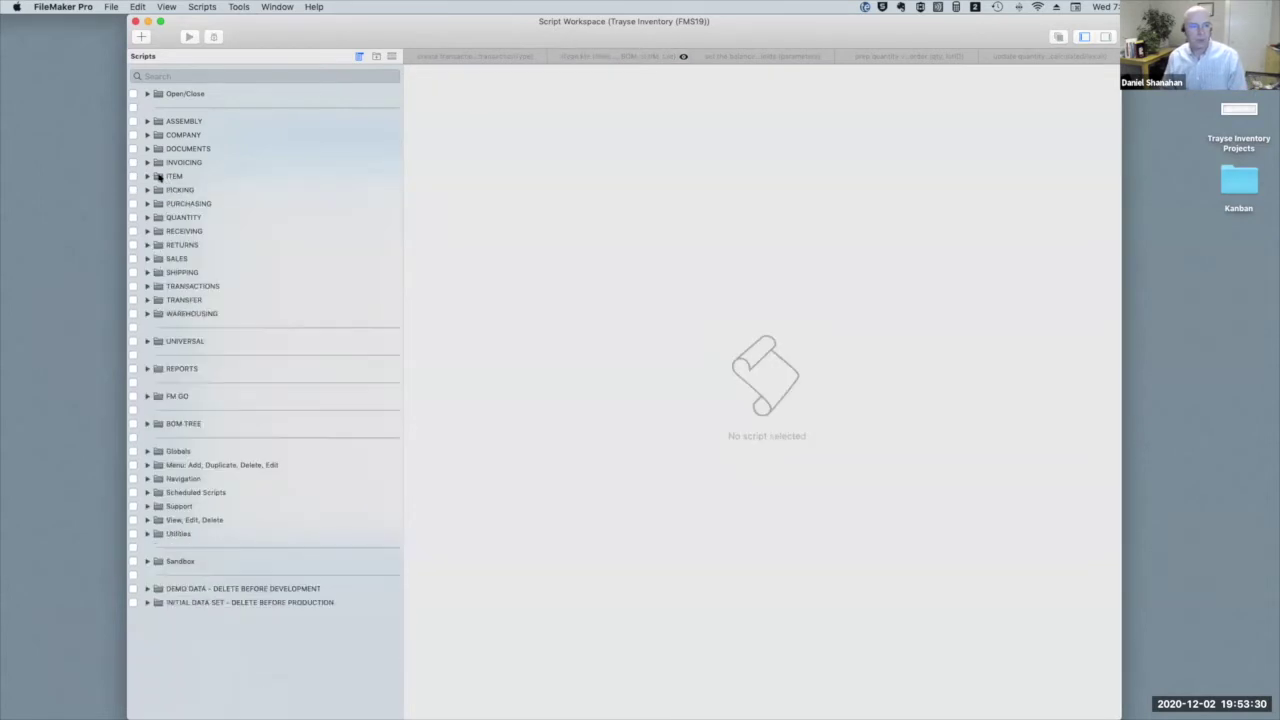
key("super+w")
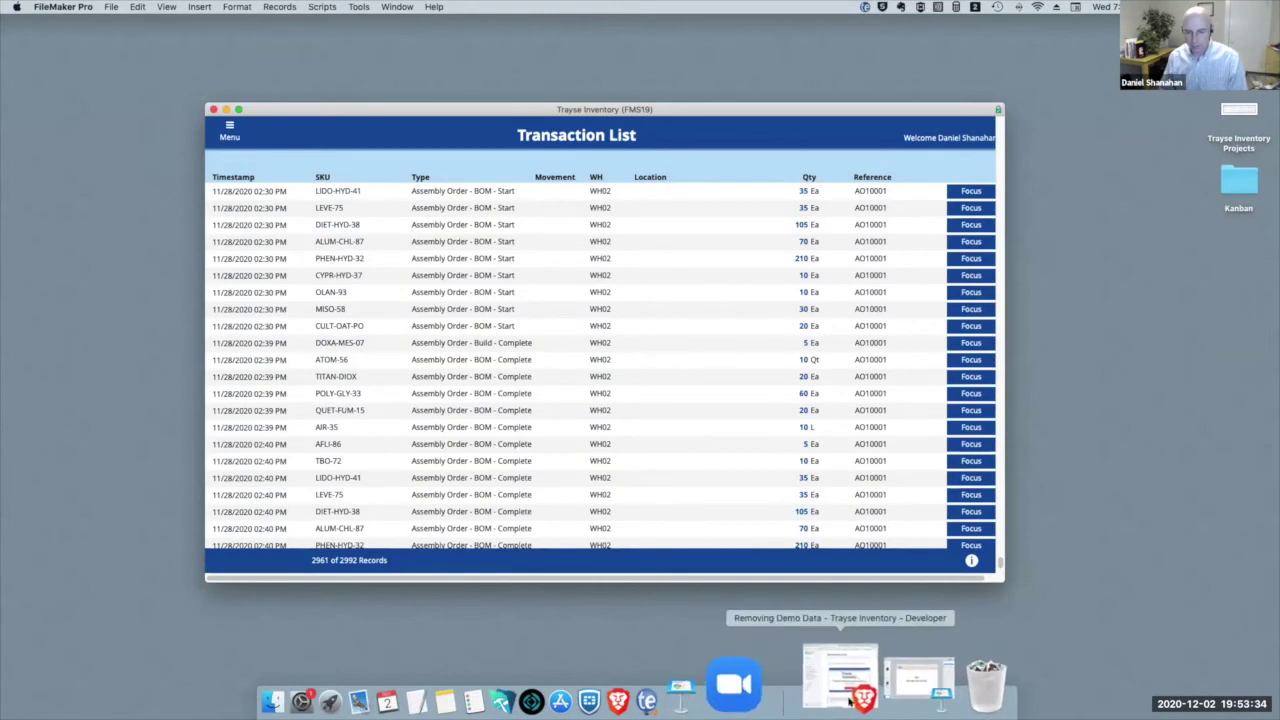
Step: Switch to the Trayse Inventory developer guide in Brave and read through its Naming Conventions and Relationship Graph pages
left_click(849, 703)
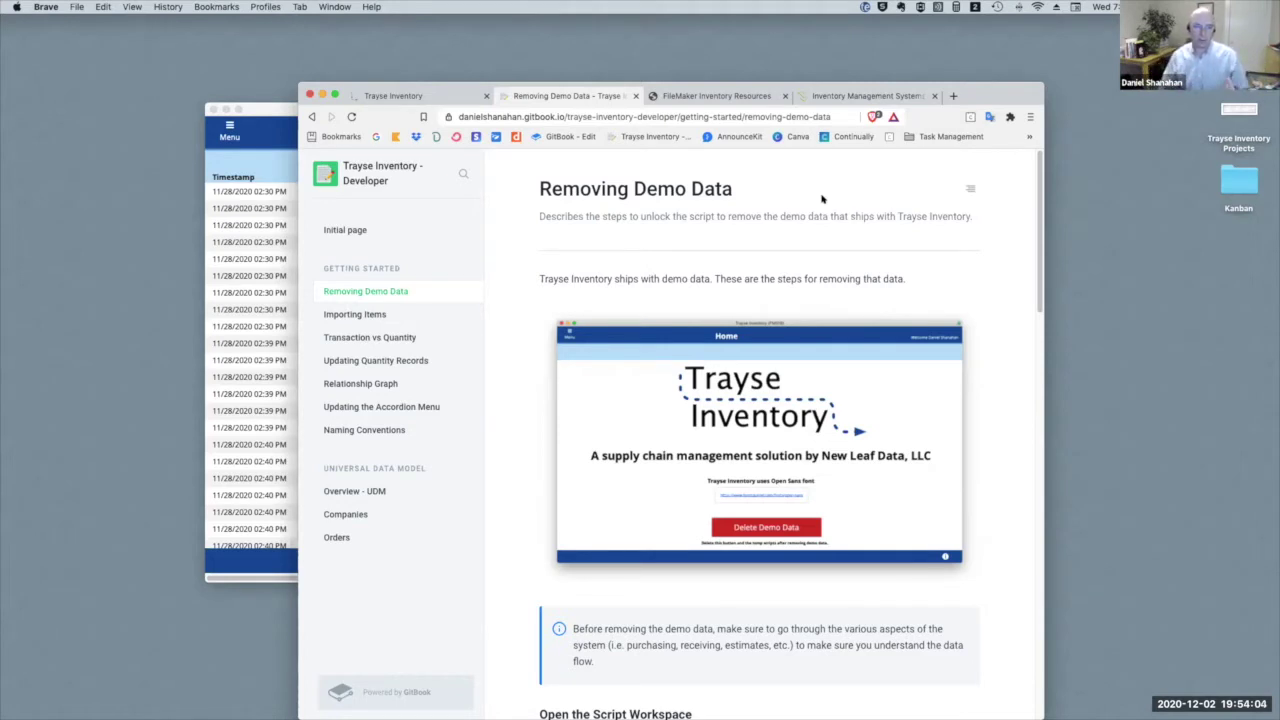
left_click(366, 430)
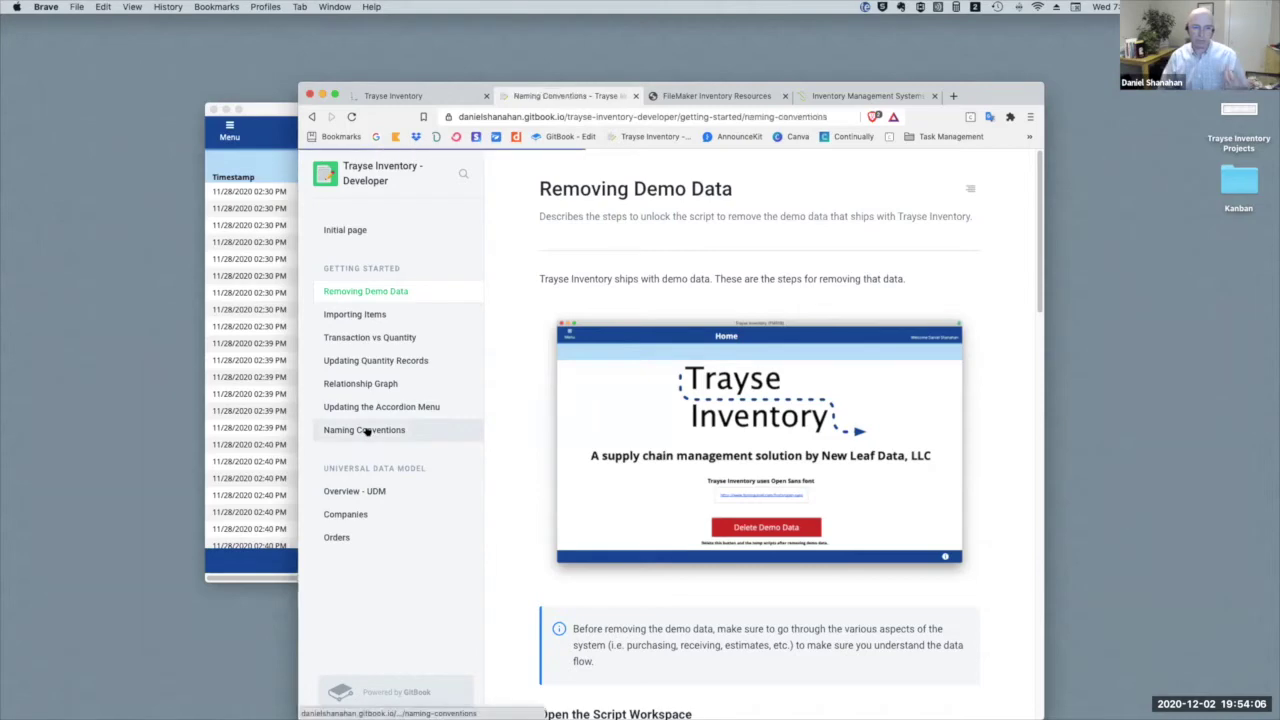
scroll(767, 440, "down", 10)
scroll(767, 445, "down", 15)
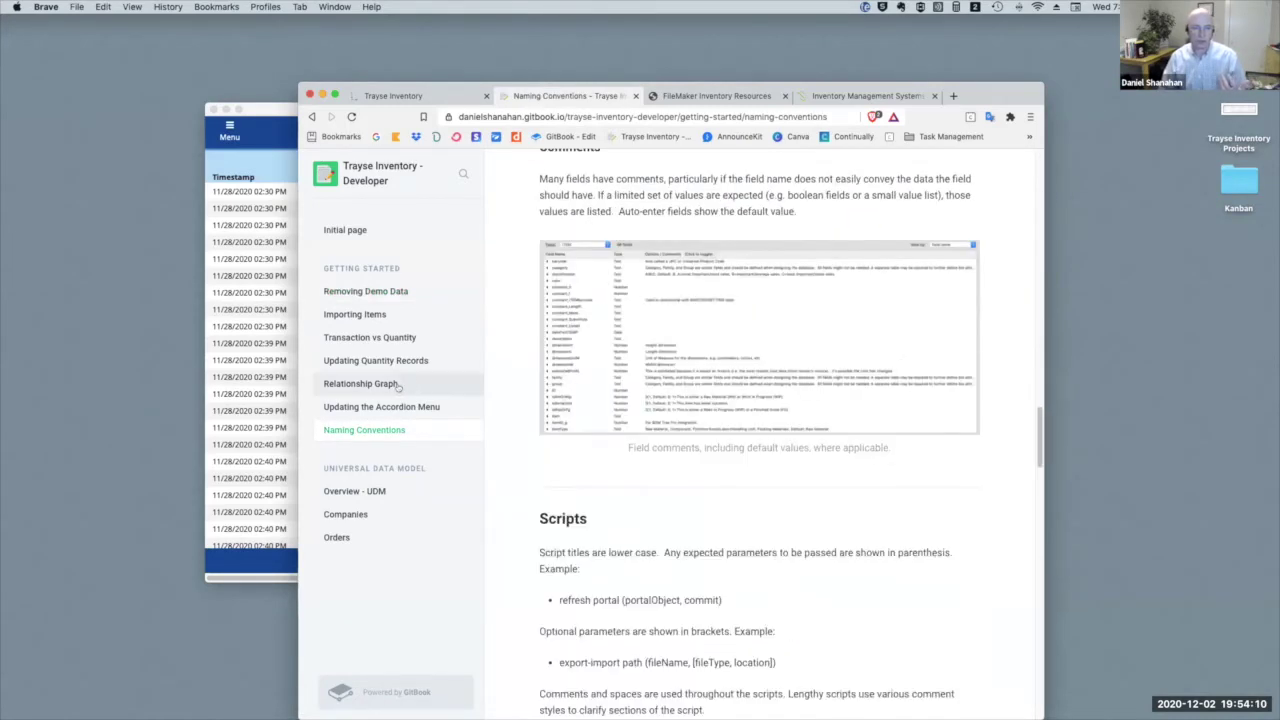
left_click(397, 386)
scroll(850, 395, "down", 10)
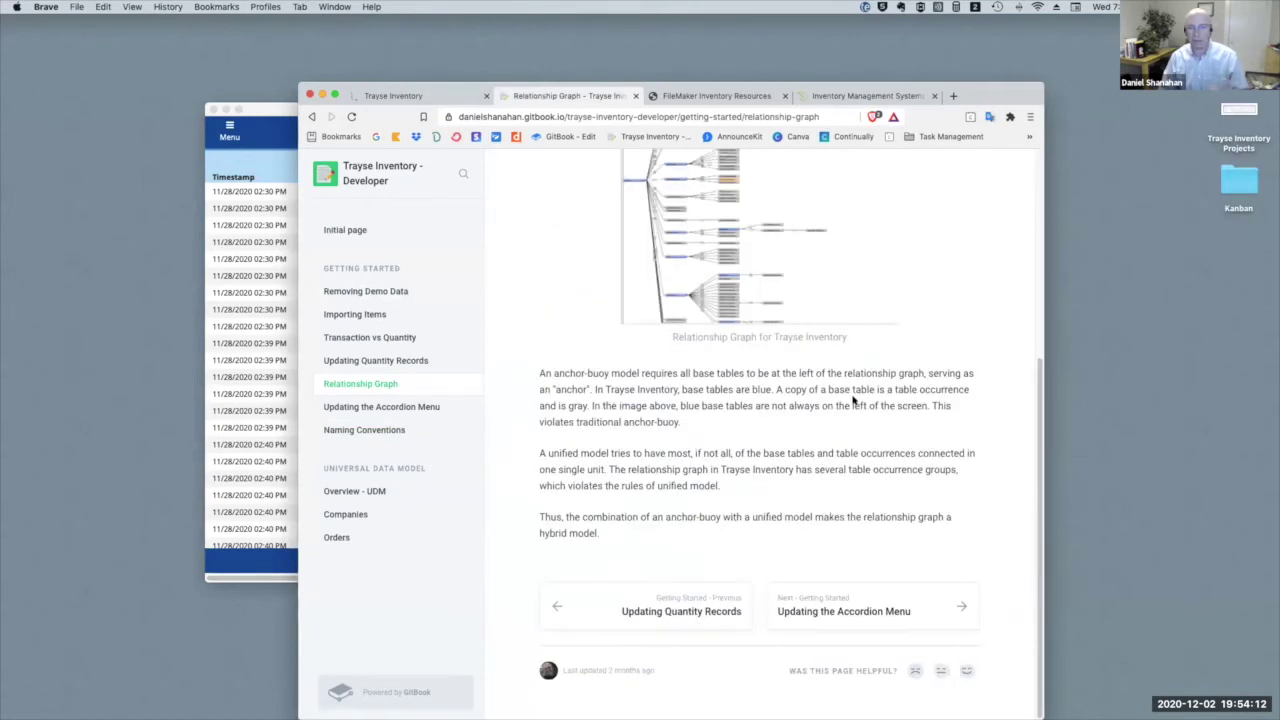